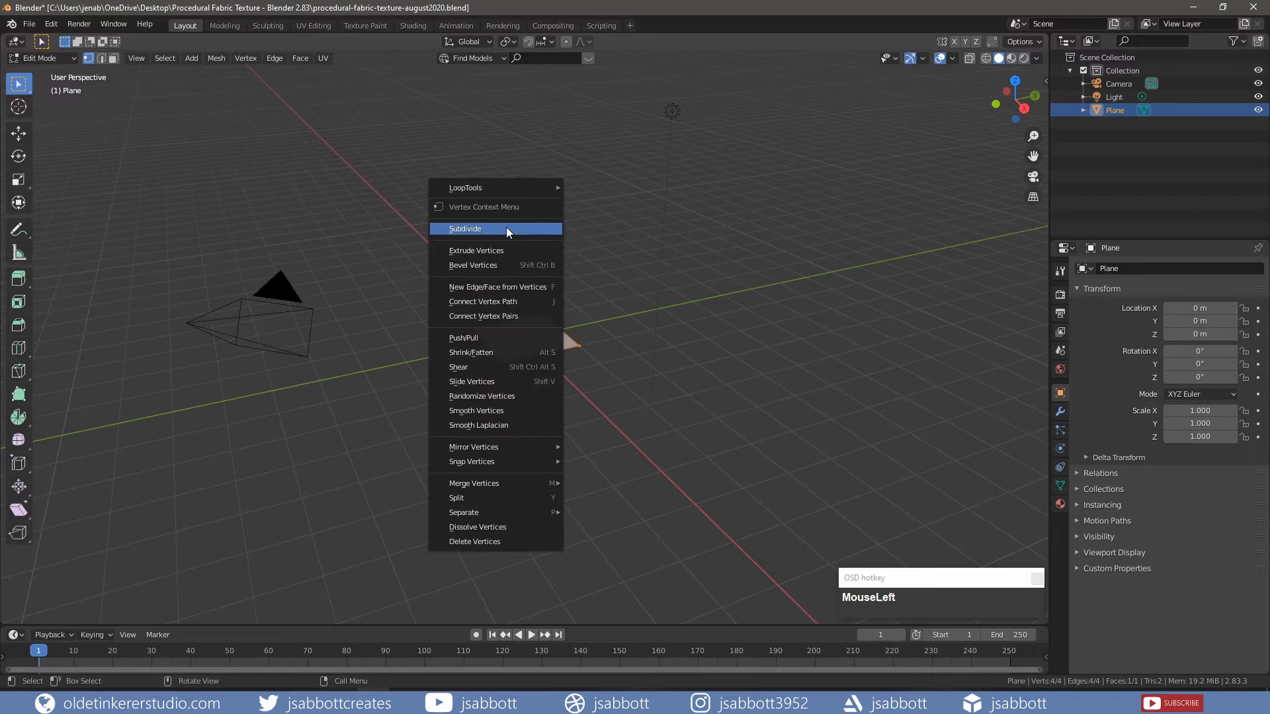
- Set the plane's subdivision to 30 cuts
{"action": "left_click", "coordinate": [47, 614]}
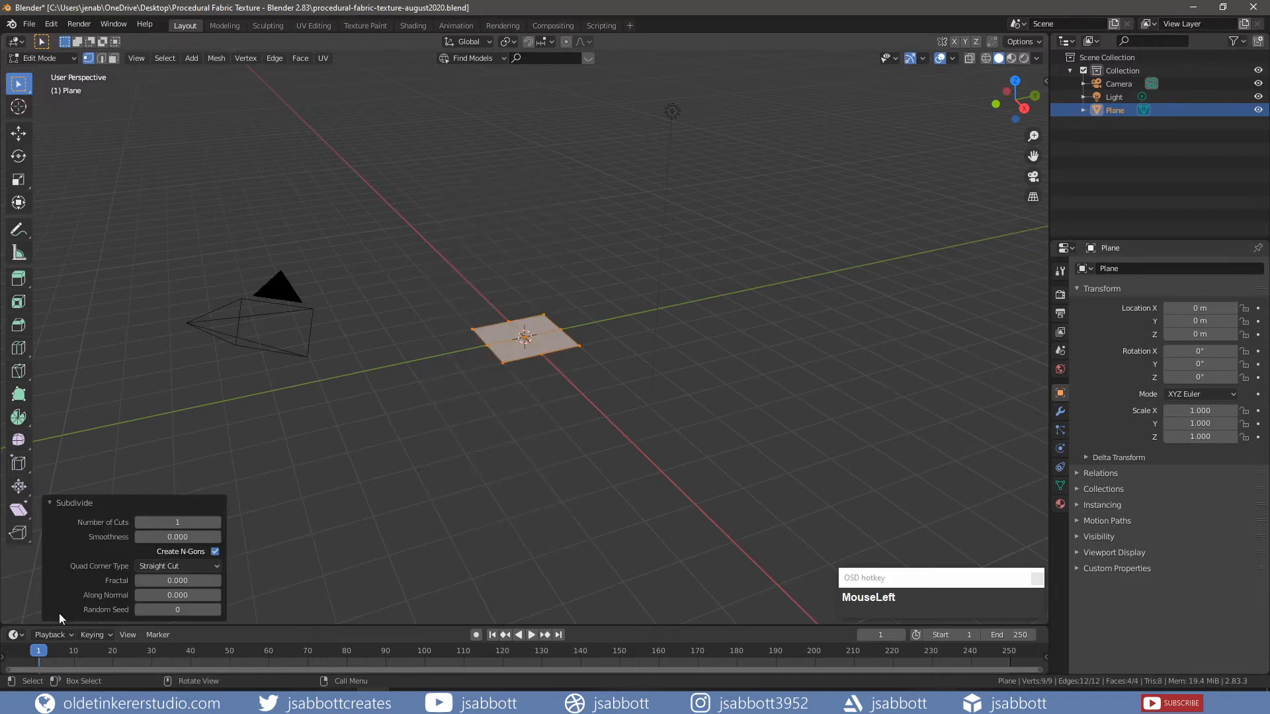
{"action": "left_click", "coordinate": [176, 523]}
{"action": "type", "text": "30"}
{"action": "key", "text": "Return"}
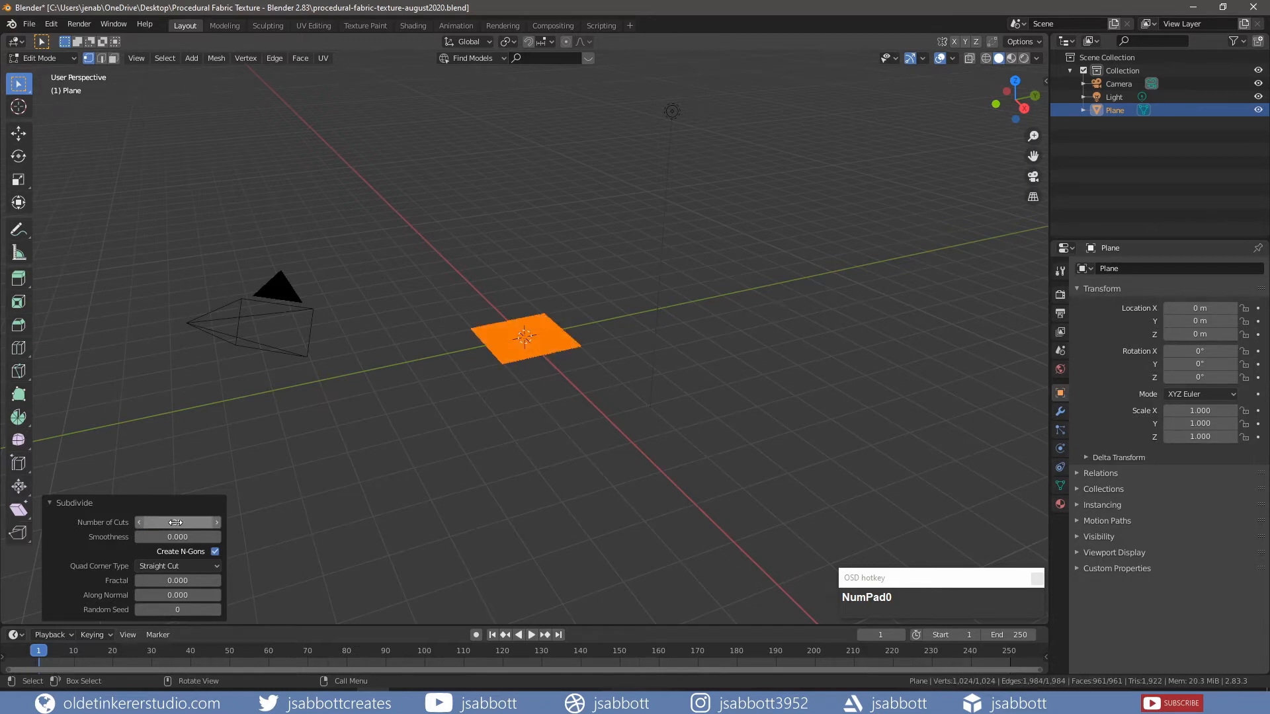
{"action": "left_click", "coordinate": [57, 504]}
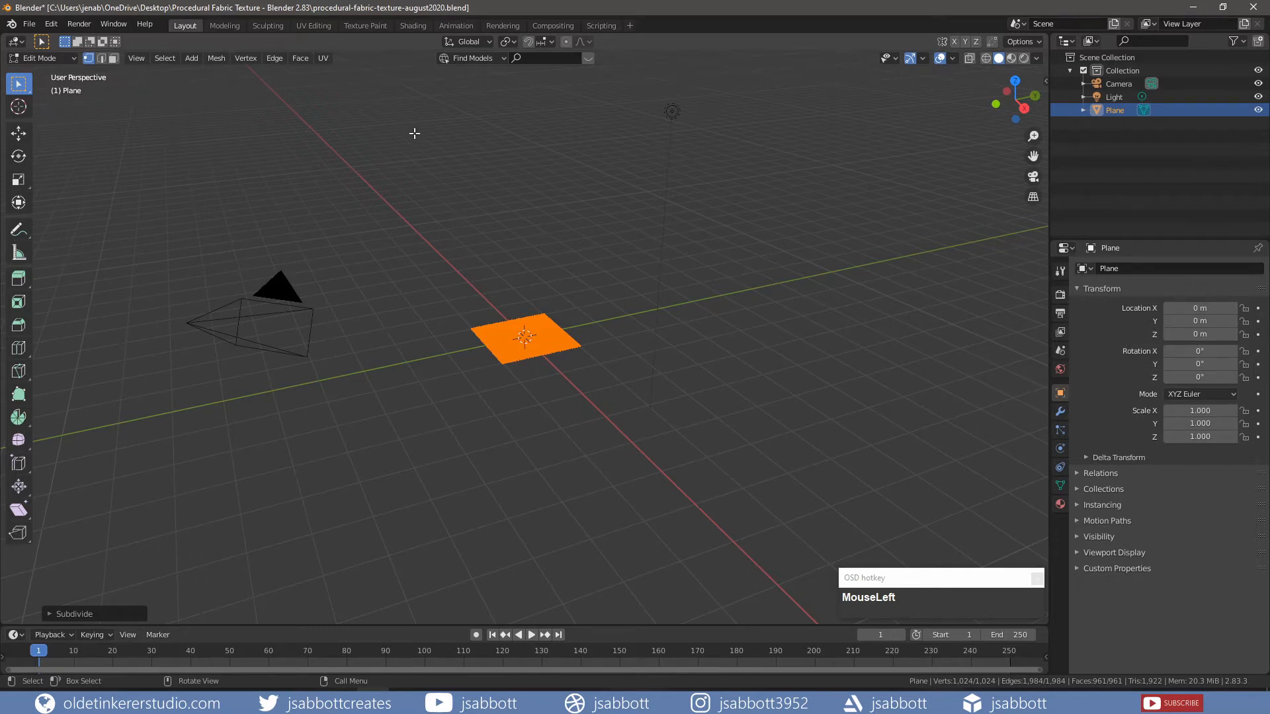
- Set up the Shading workspace with the plane in a close top view and a taller node editor
{"action": "left_click", "coordinate": [310, 26]}
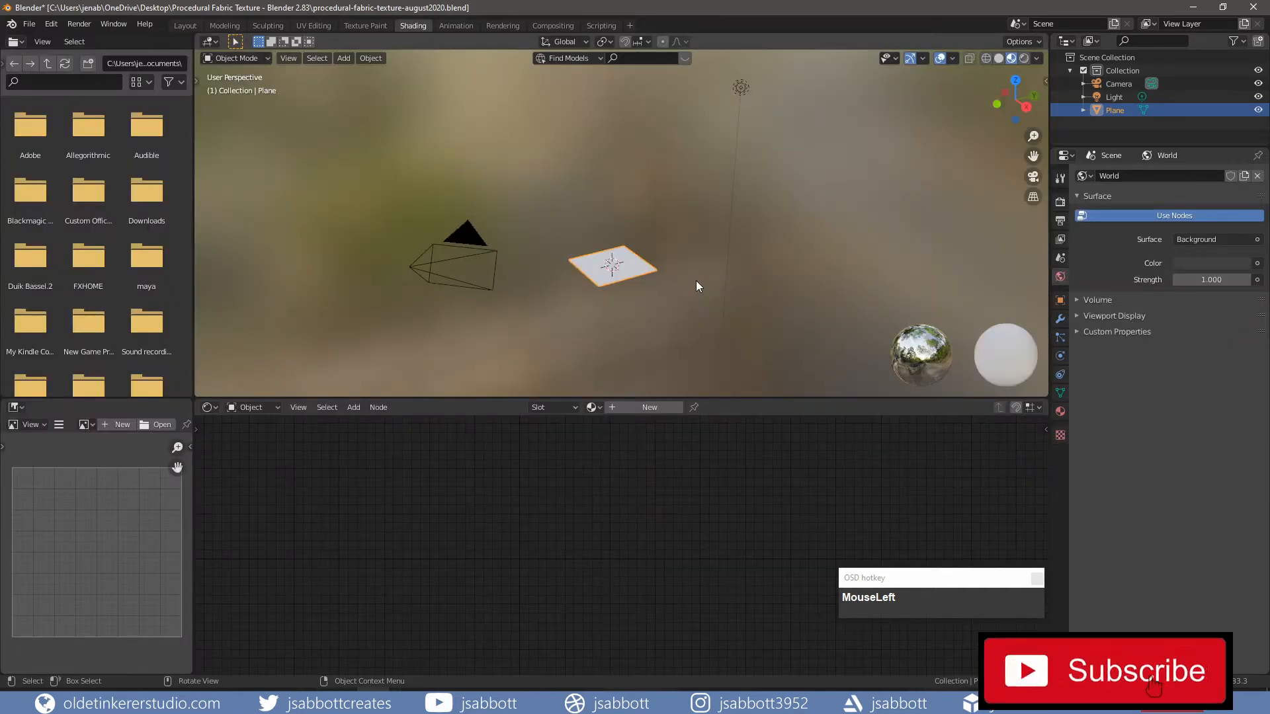
{"action": "key", "text": "KP_7"}
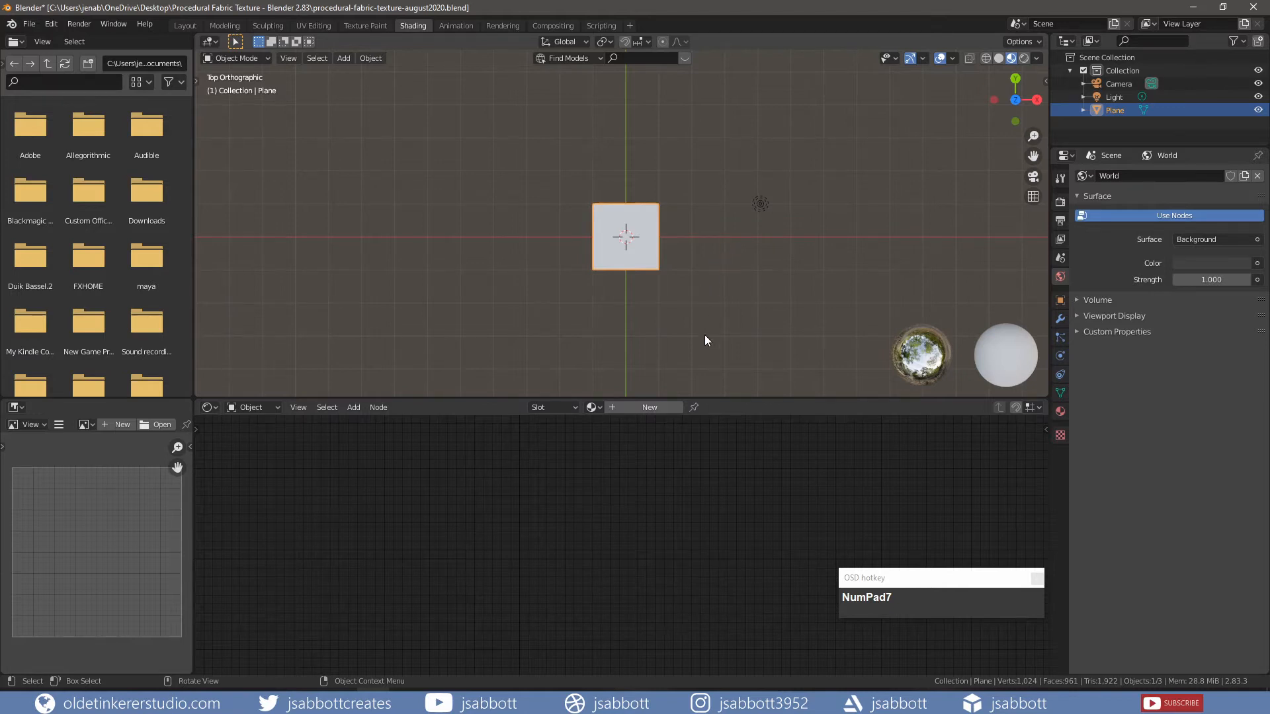
{"action": "left_click_drag", "start_coordinate": [715, 395], "coordinate": [710, 317]}
{"action": "scroll", "coordinate": [709, 308], "scroll_direction": "up", "scroll_amount": 6}
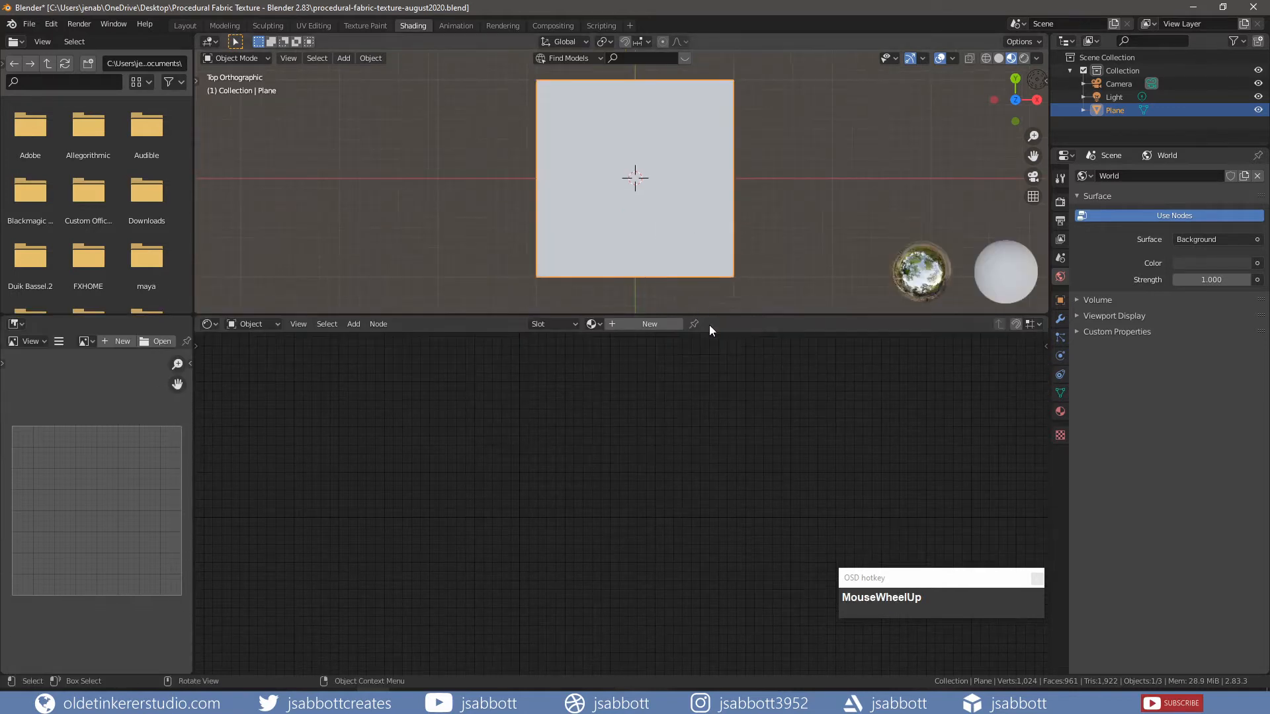
- Create a new material on the plane and name it cloth
{"action": "left_click", "coordinate": [646, 326]}
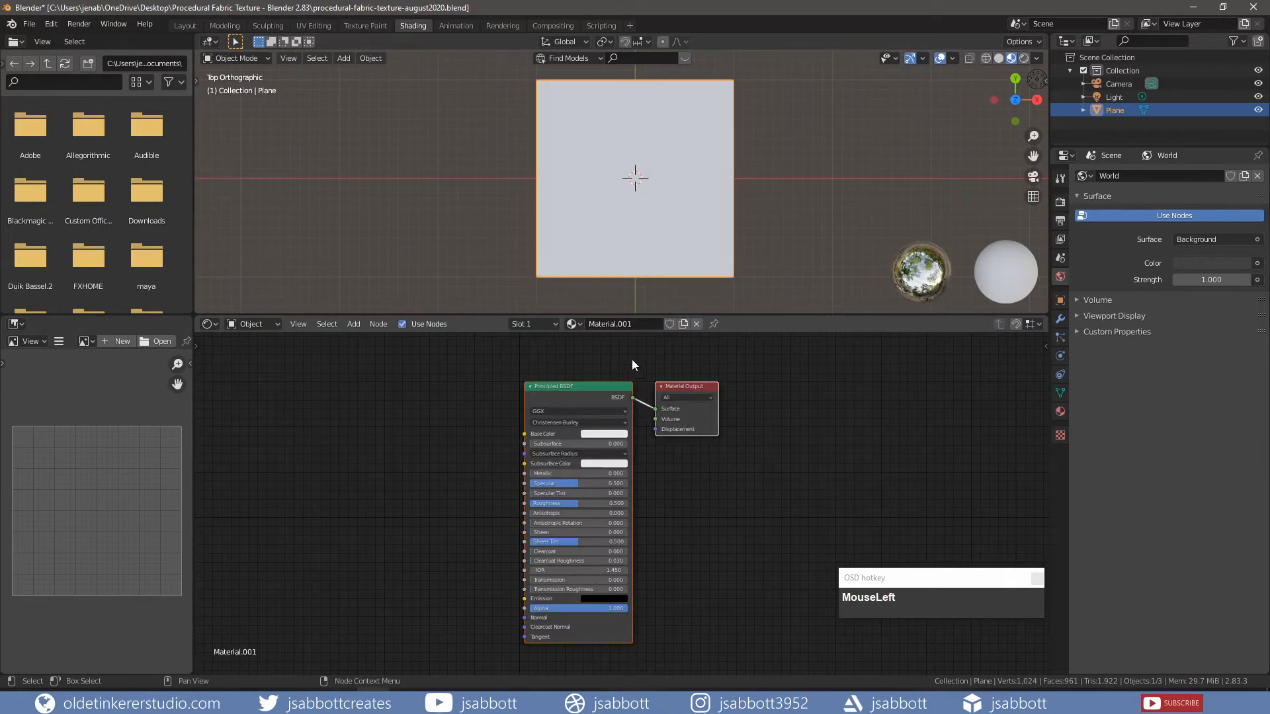
{"action": "double_click", "coordinate": [641, 324]}
{"action": "type", "text": "cloth"}
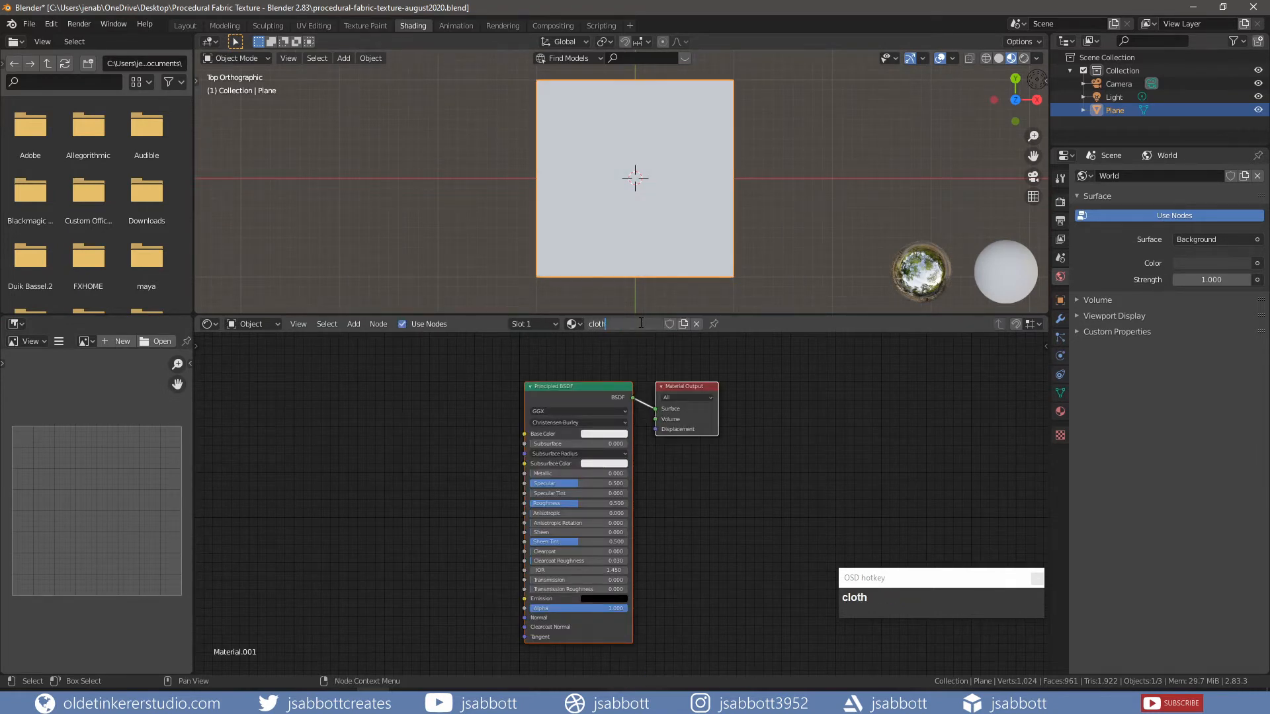
{"action": "key", "text": "Return"}
- Add a Noise Texture node to the left of the Principled BSDF
{"action": "scroll", "coordinate": [378, 517], "scroll_direction": "left", "scroll_amount": 5, "text": "ctrl"}
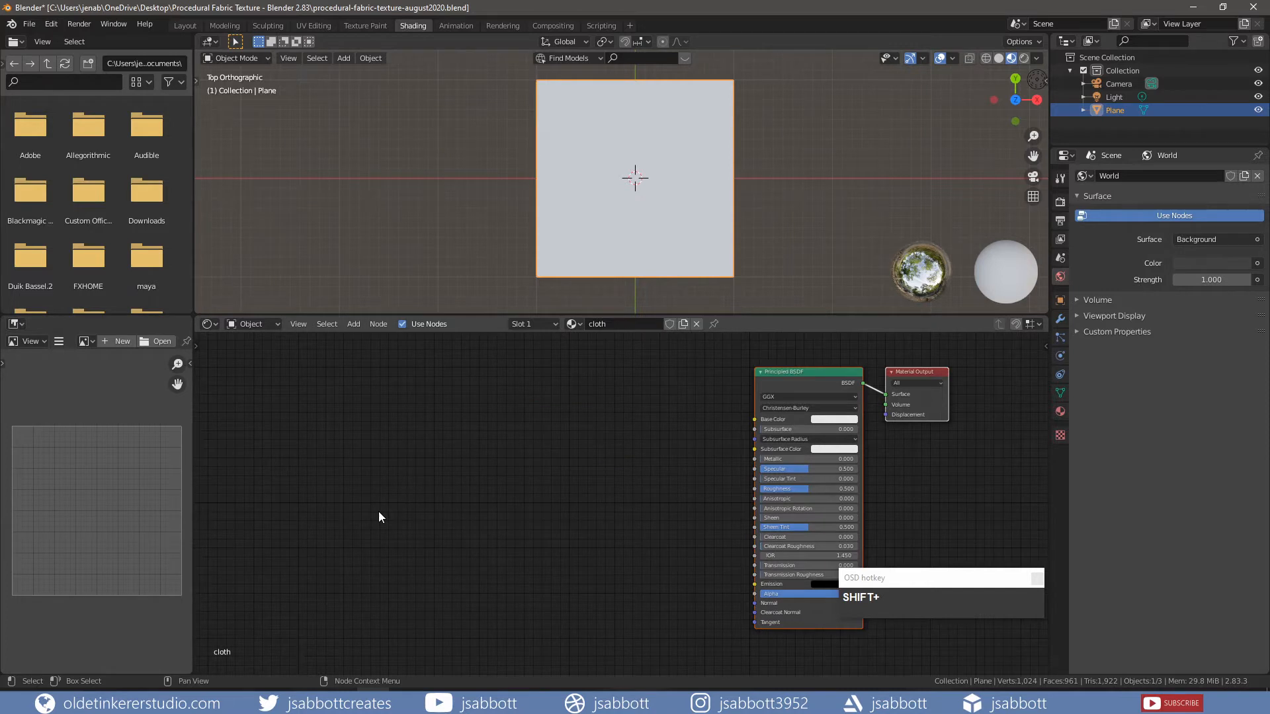
{"action": "key", "text": "shift+a"}
{"action": "mouse_move", "coordinate": [371, 571]}
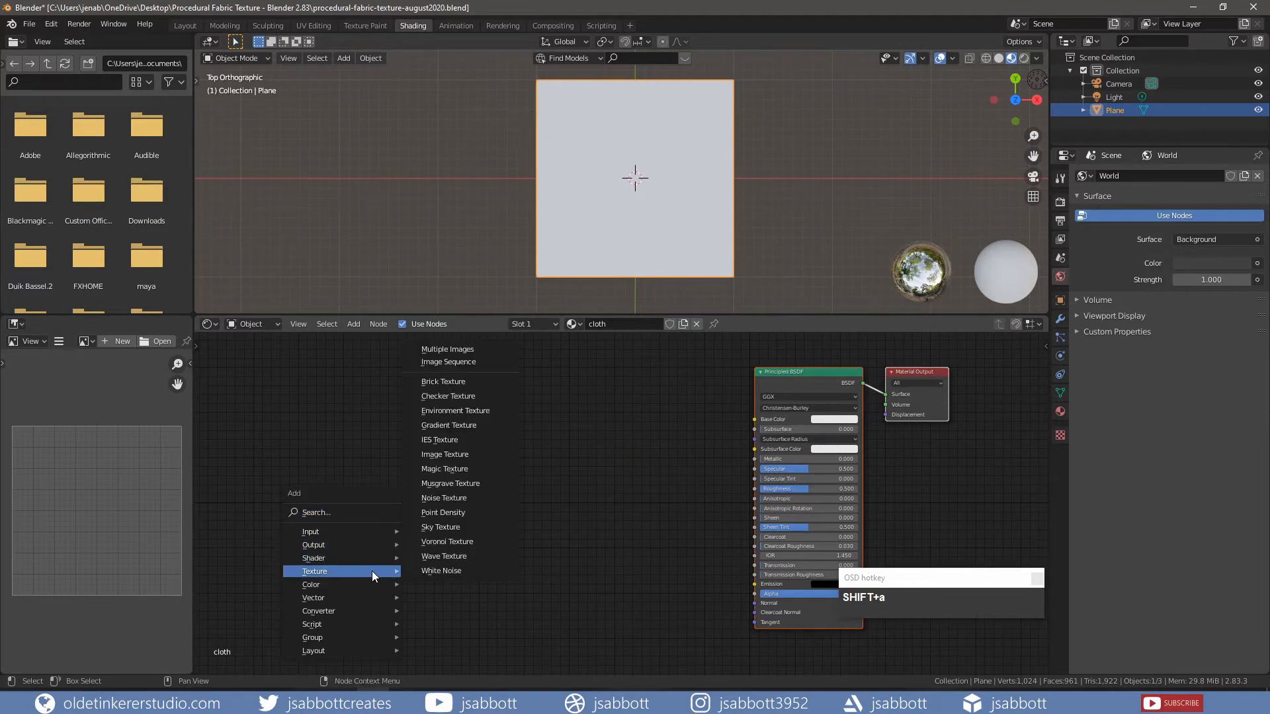
{"action": "left_click", "coordinate": [457, 499]}
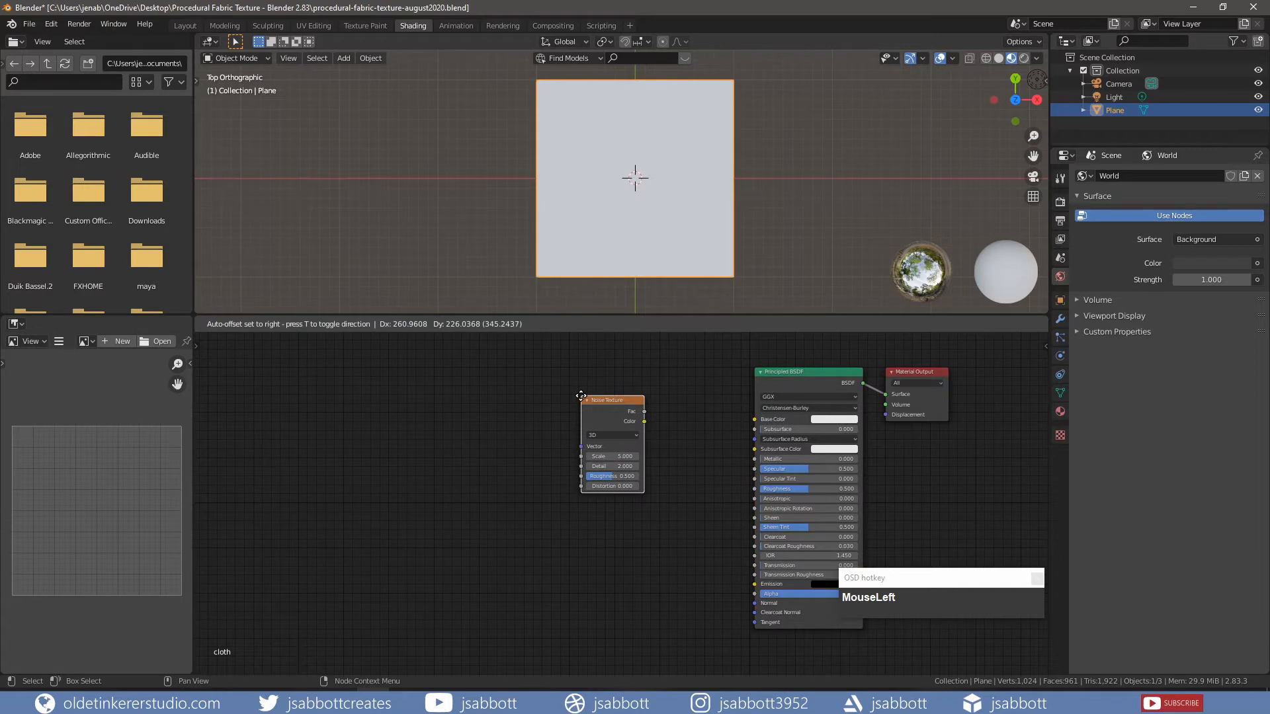
{"action": "left_click", "coordinate": [580, 396]}
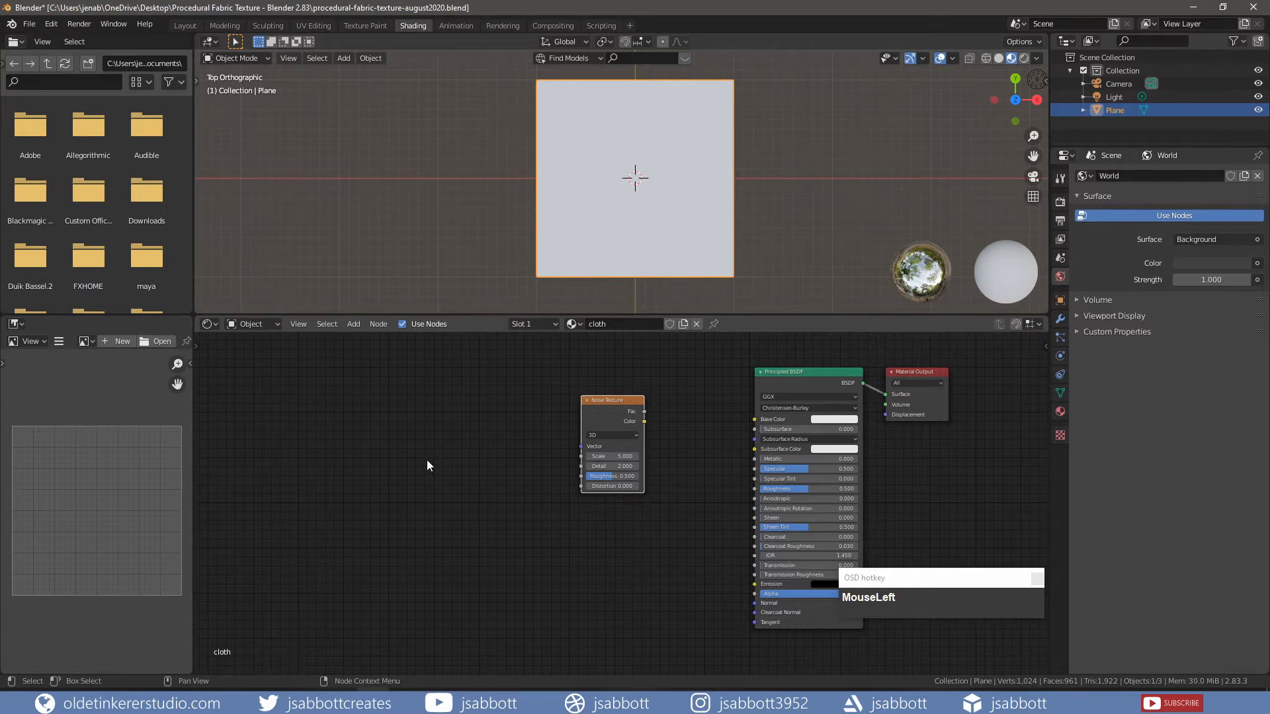
- Add a ColorRamp node and arrange it between the Noise Texture and the Principled BSDF
{"action": "key", "text": "shift+a"}
{"action": "mouse_move", "coordinate": [430, 492]}
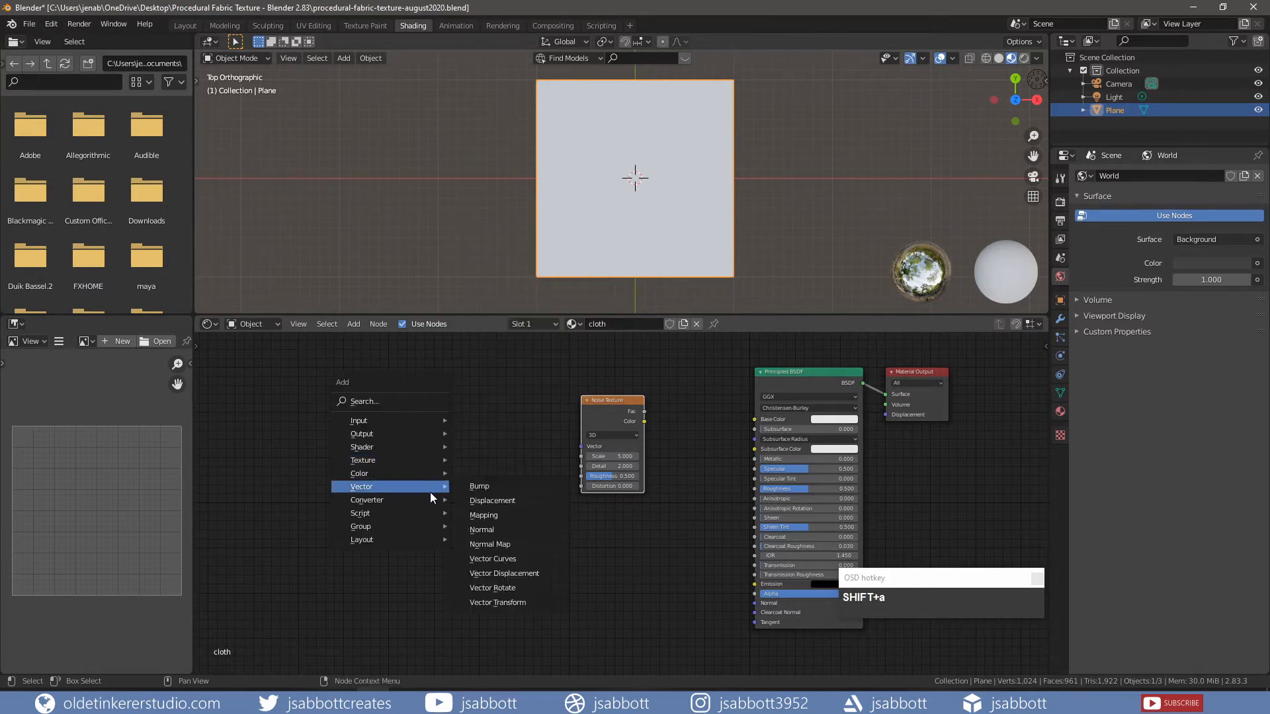
{"action": "left_click", "coordinate": [519, 325]}
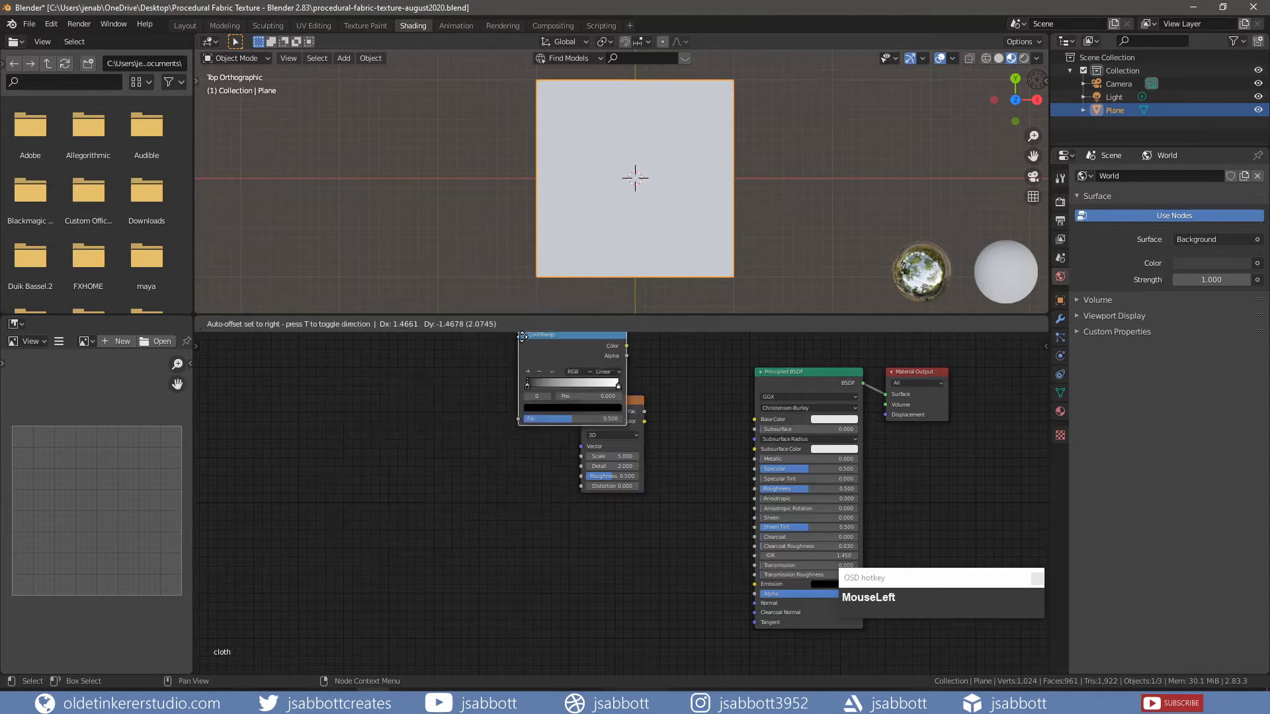
{"action": "left_click", "coordinate": [627, 473]}
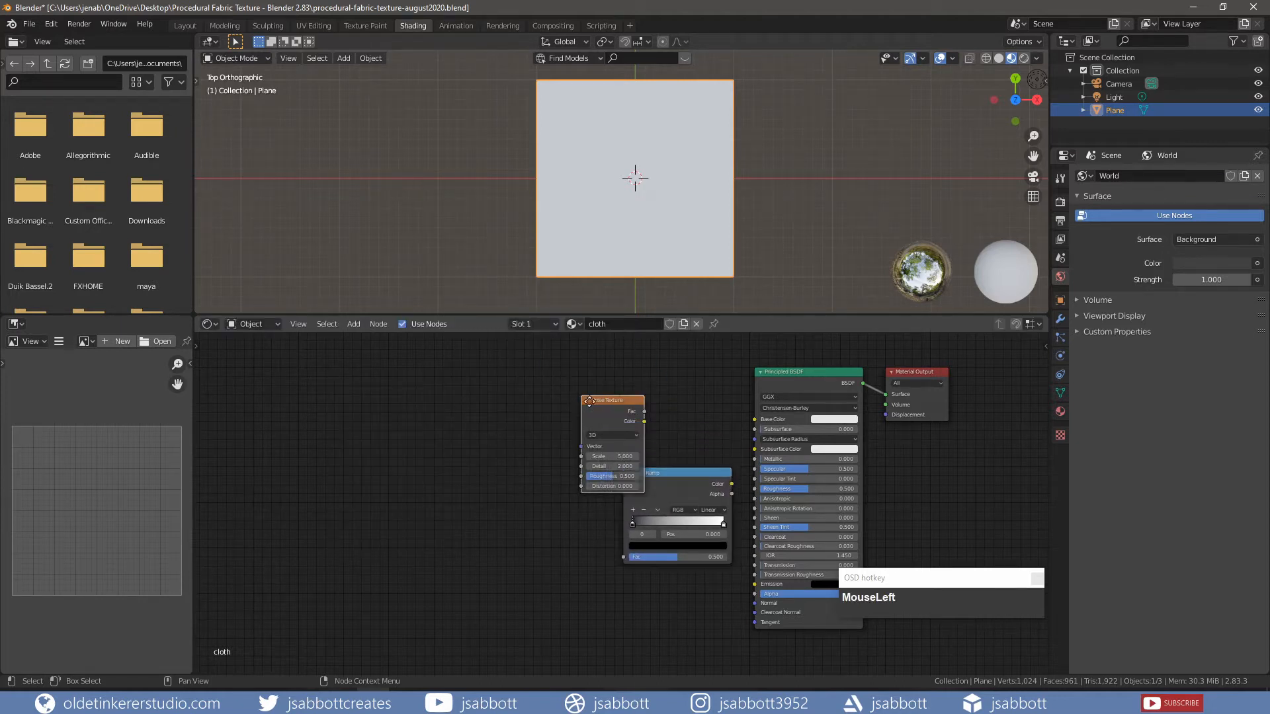
{"action": "left_click_drag", "start_coordinate": [589, 401], "coordinate": [492, 396]}
{"action": "left_click_drag", "start_coordinate": [671, 471], "coordinate": [634, 393]}
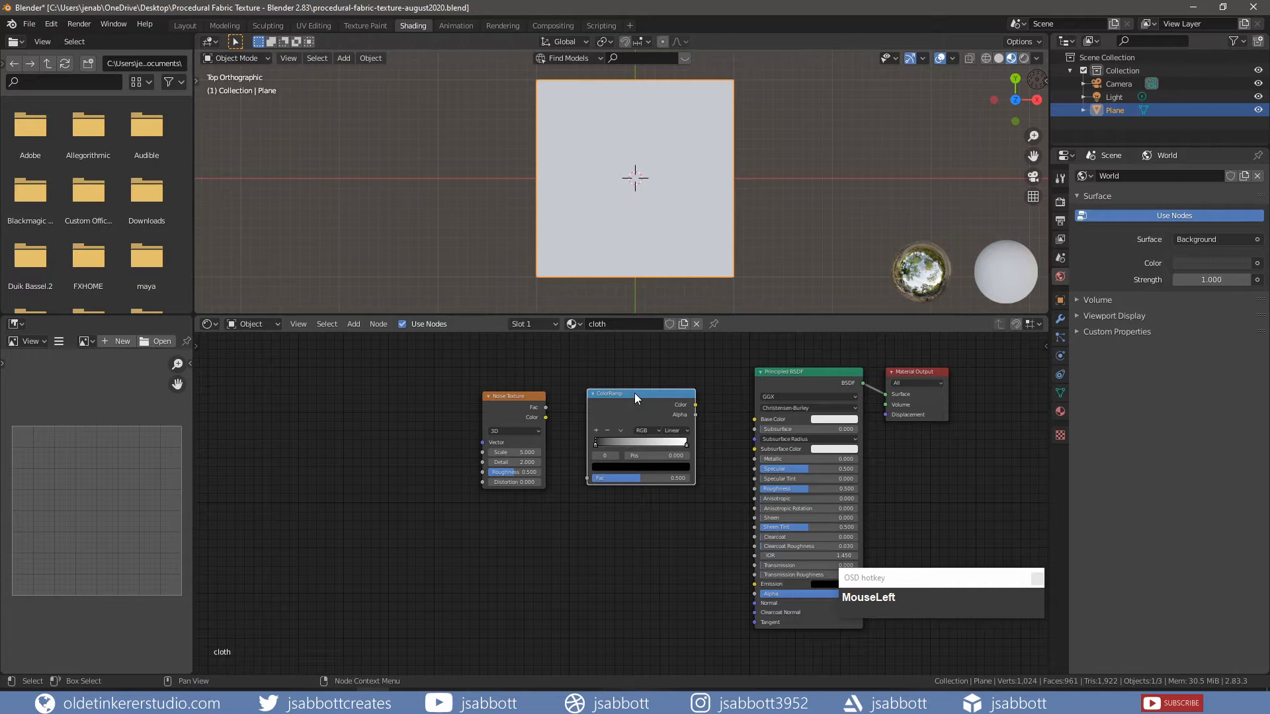
- Add a middle stop at 0.500 to the ColorRamp and preview the ramp driven by the Noise Texture's Color output
{"action": "left_click", "coordinate": [596, 432]}
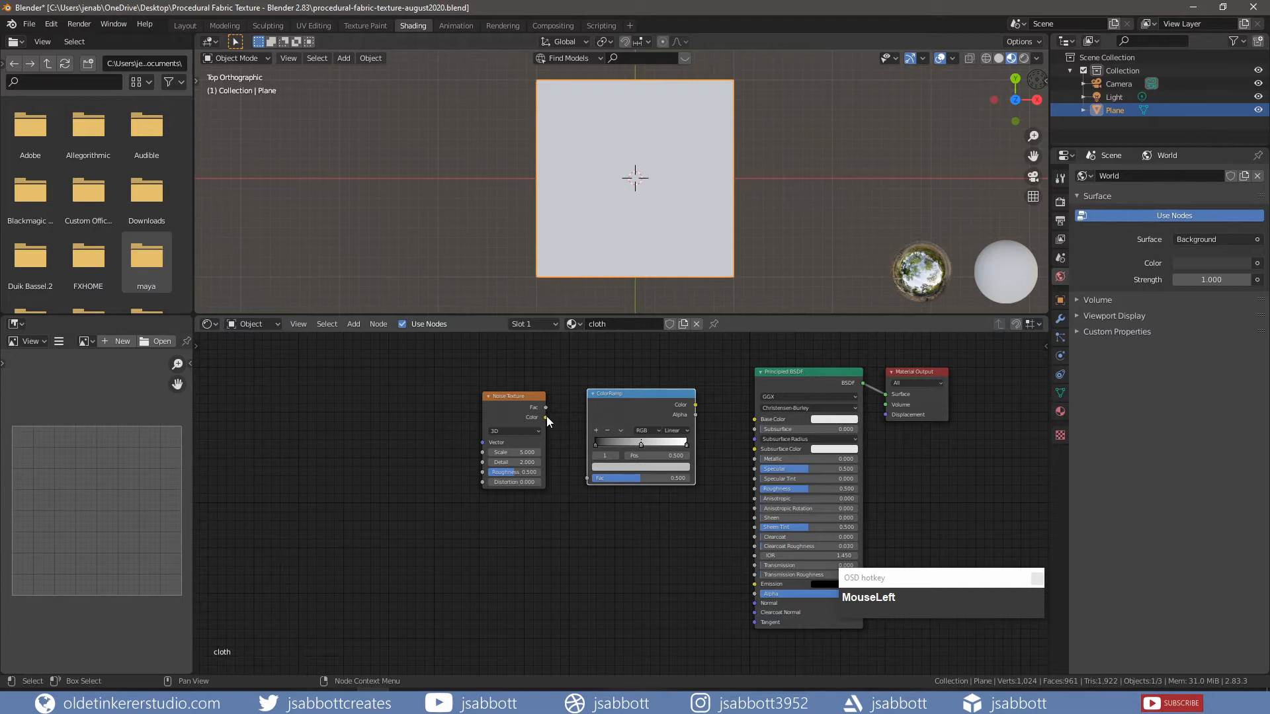
{"action": "left_click_drag", "start_coordinate": [545, 417], "coordinate": [584, 479]}
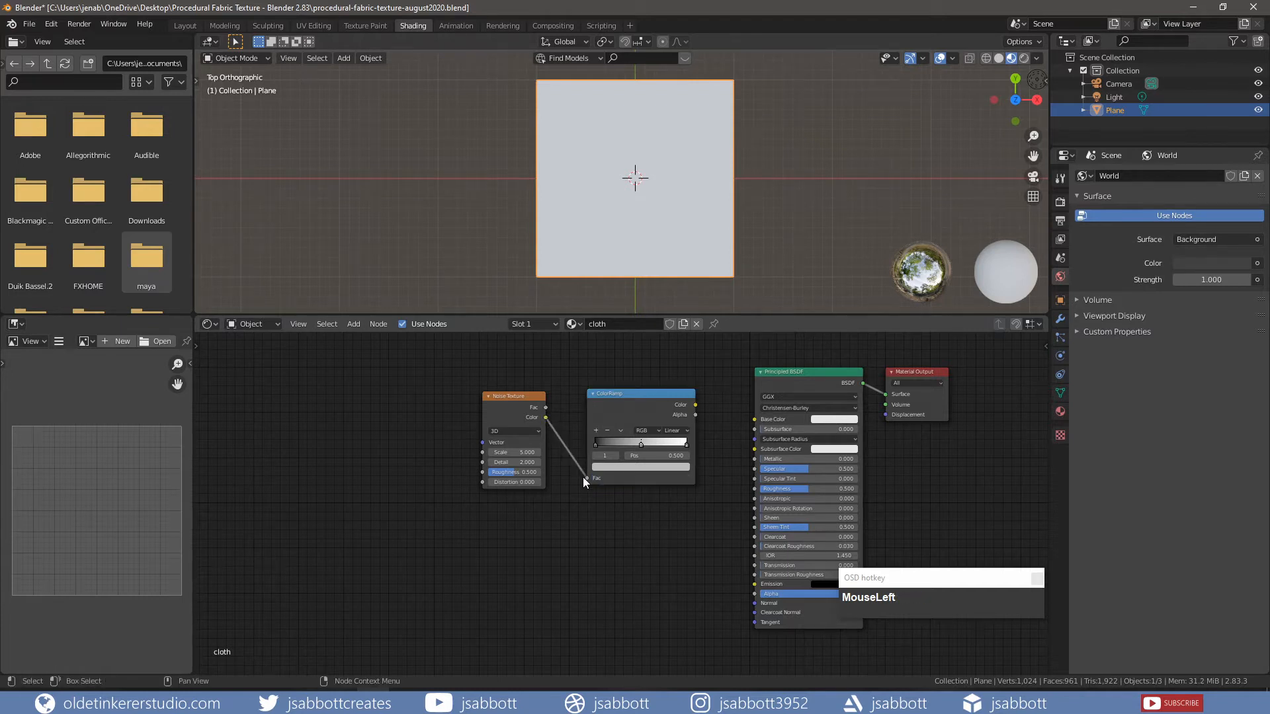
{"action": "left_click", "coordinate": [641, 395], "text": "ctrl+shift"}
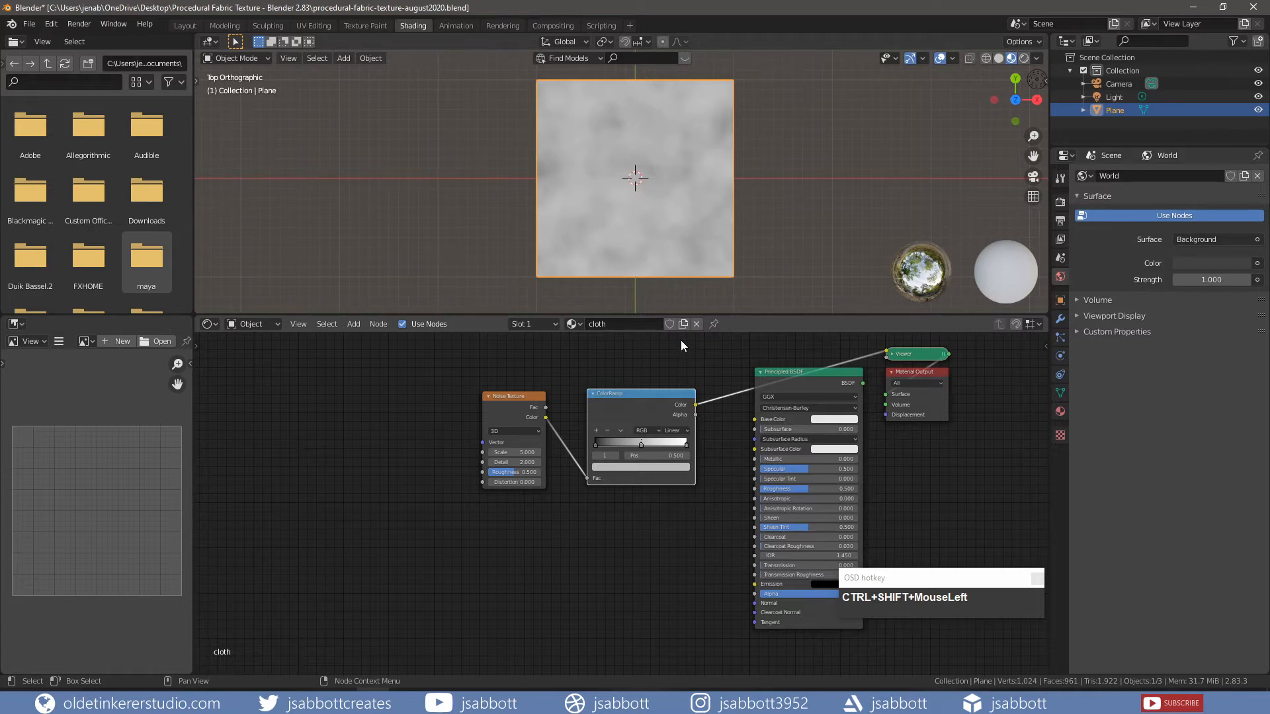
- Set the Noise Texture's Scale to 3000
{"action": "left_click", "coordinate": [514, 452]}
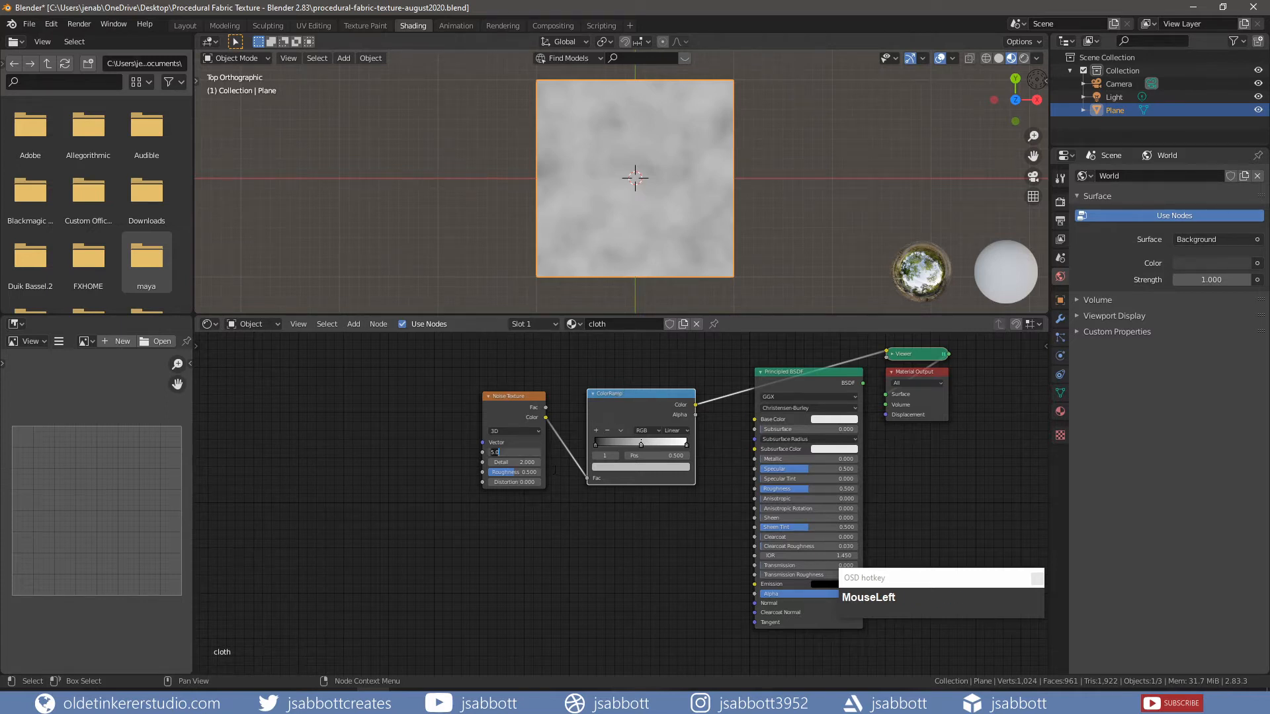
{"action": "type", "text": "3000"}
{"action": "key", "text": "Return"}
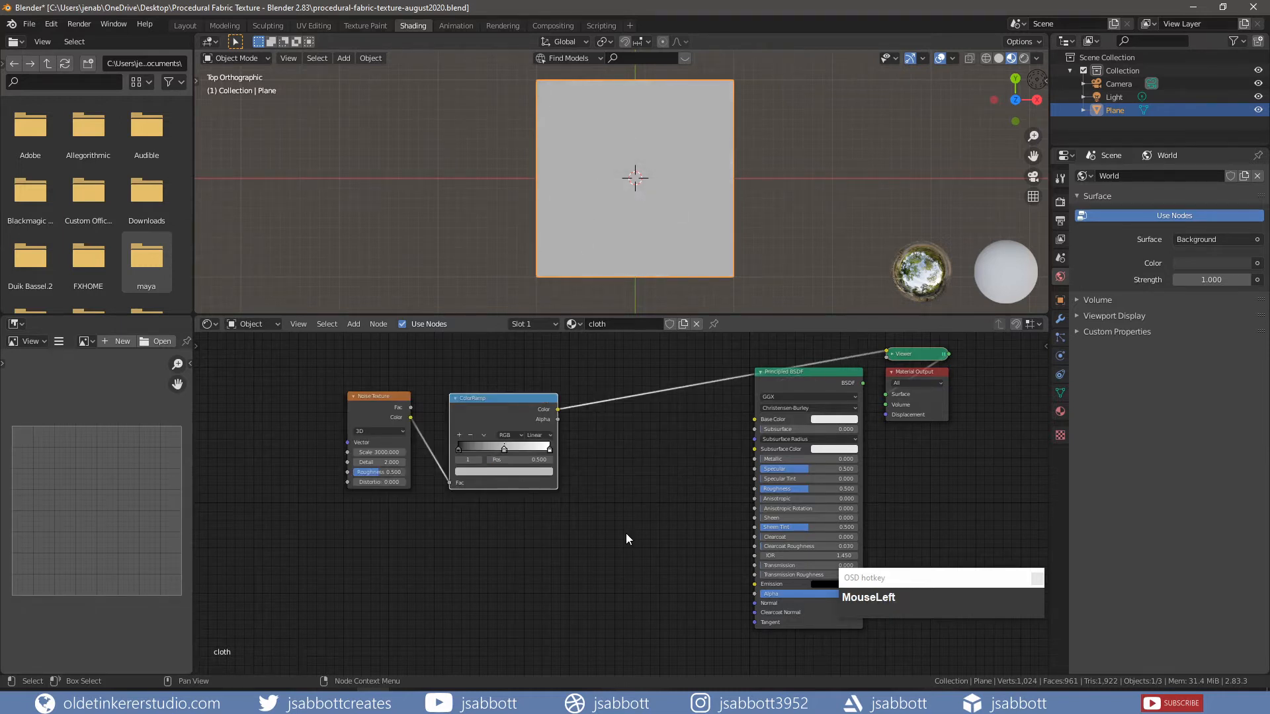
- Add a Math node after the ColorRamp and set its operation to Multiply
{"action": "key", "text": "shift+a"}
{"action": "mouse_move", "coordinate": [627, 534]}
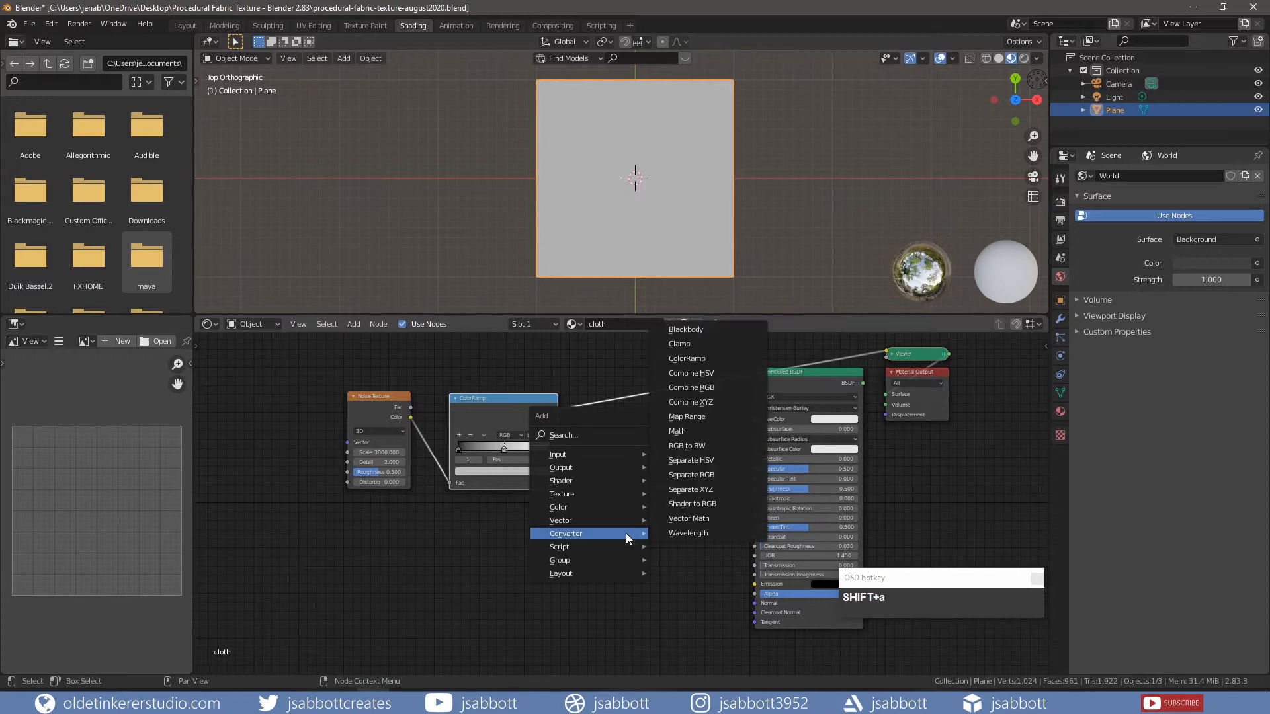
{"action": "left_click", "coordinate": [700, 431]}
{"action": "left_click", "coordinate": [610, 411]}
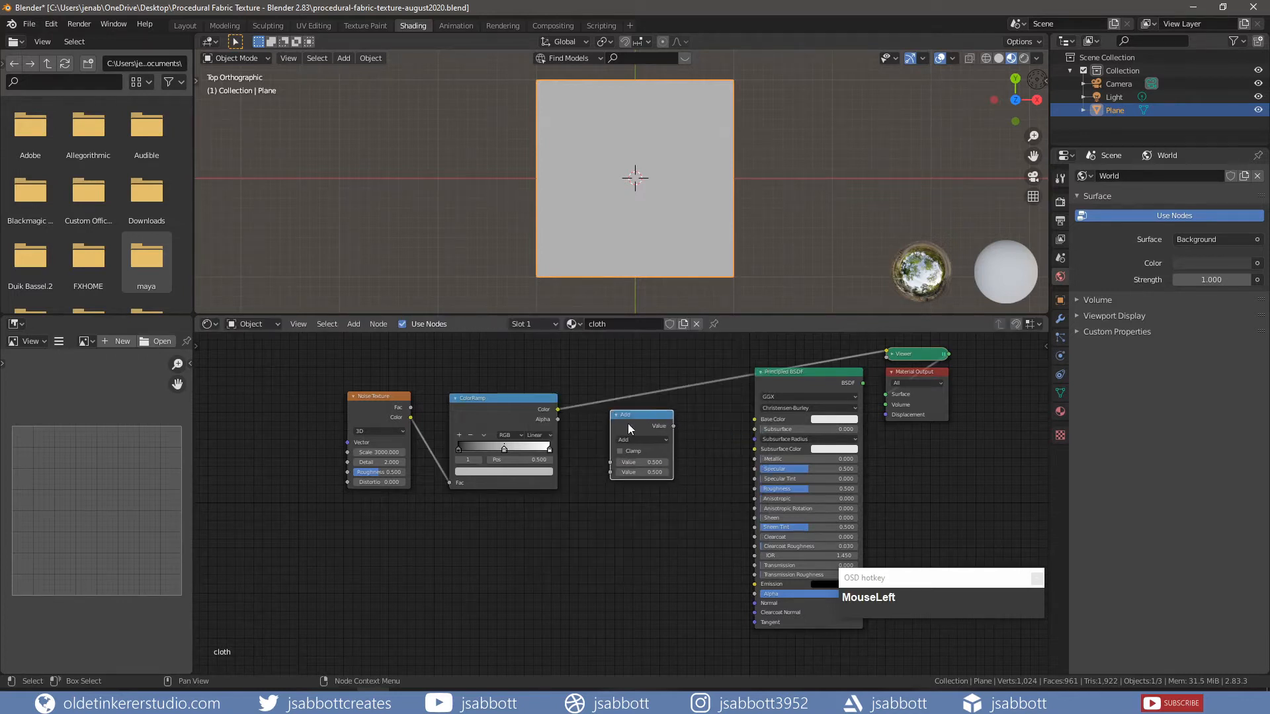
{"action": "left_click", "coordinate": [667, 440]}
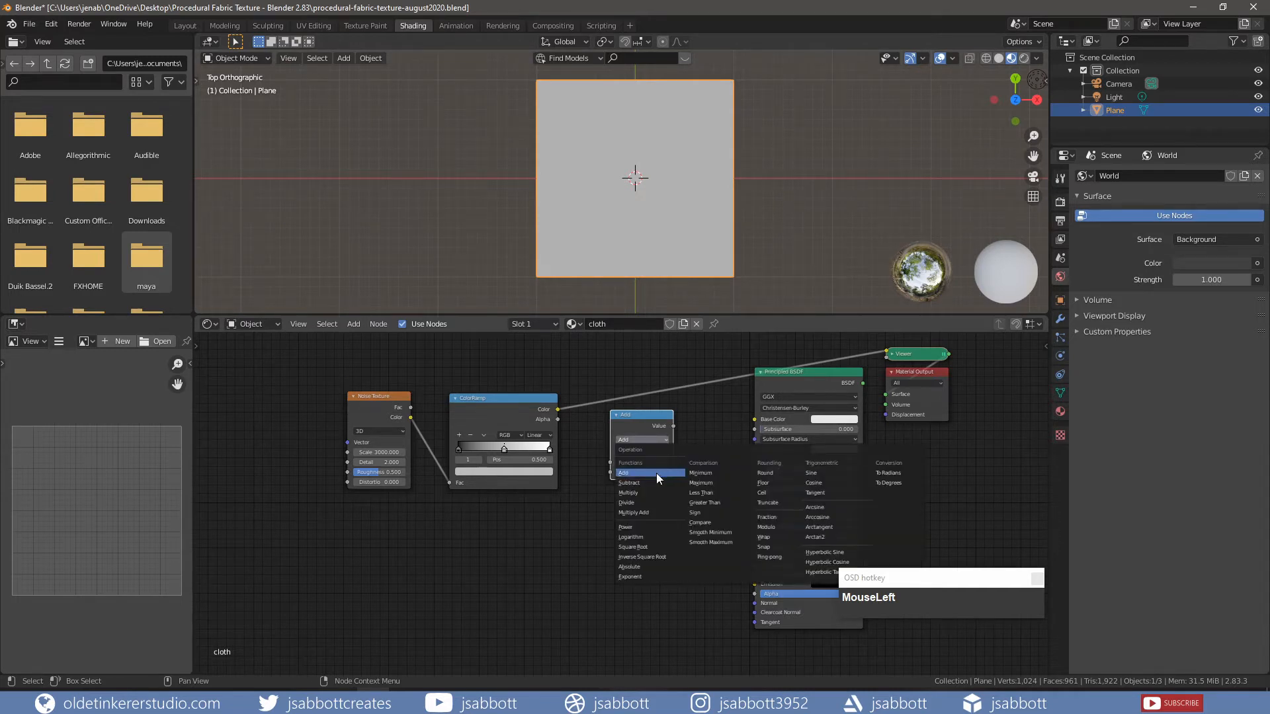
{"action": "left_click", "coordinate": [649, 492]}
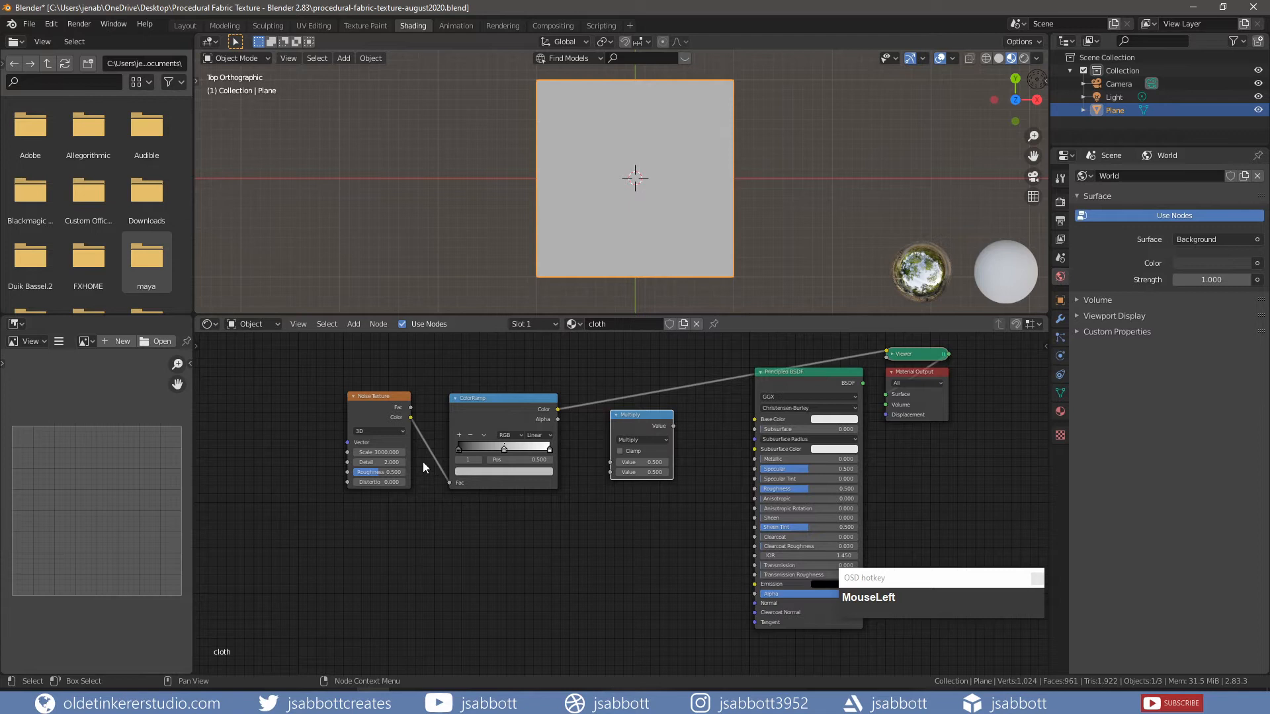
- Connect the Color outputs of the Noise Texture and ColorRamp to the two Multiply values and preview the Multiply node
{"action": "left_click", "coordinate": [411, 422]}
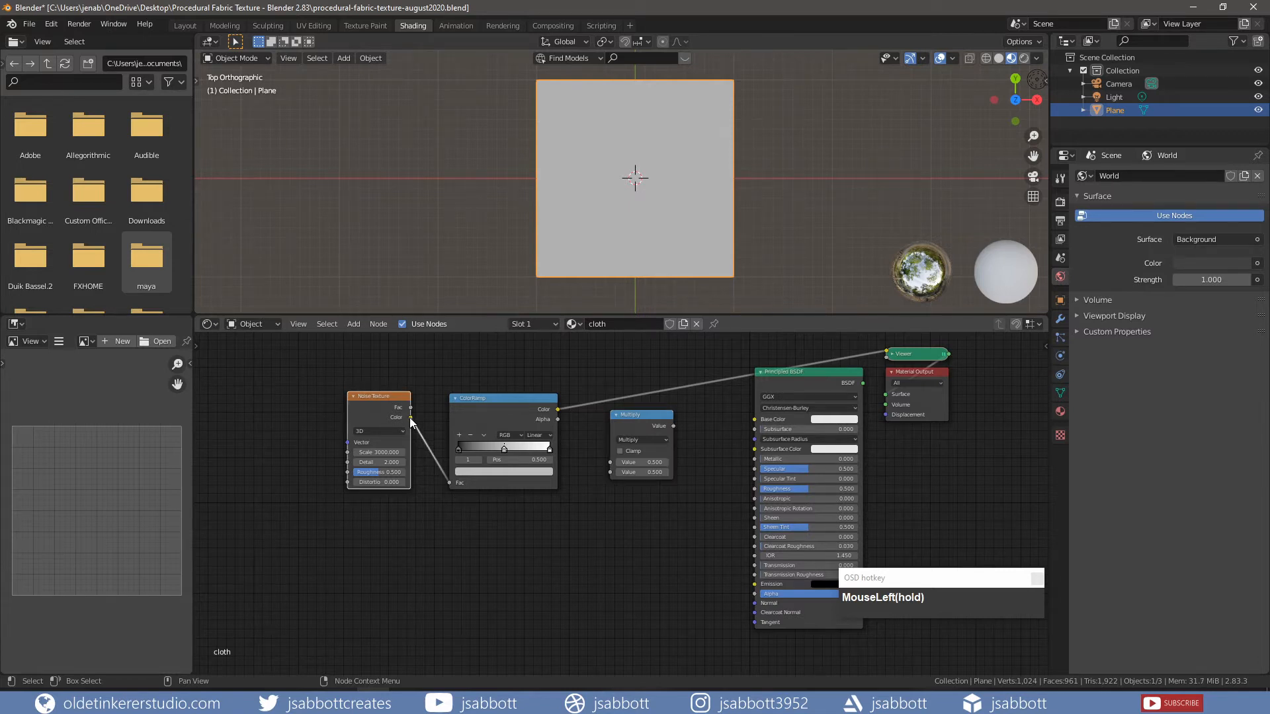
{"action": "left_click_drag", "start_coordinate": [410, 422], "coordinate": [606, 463]}
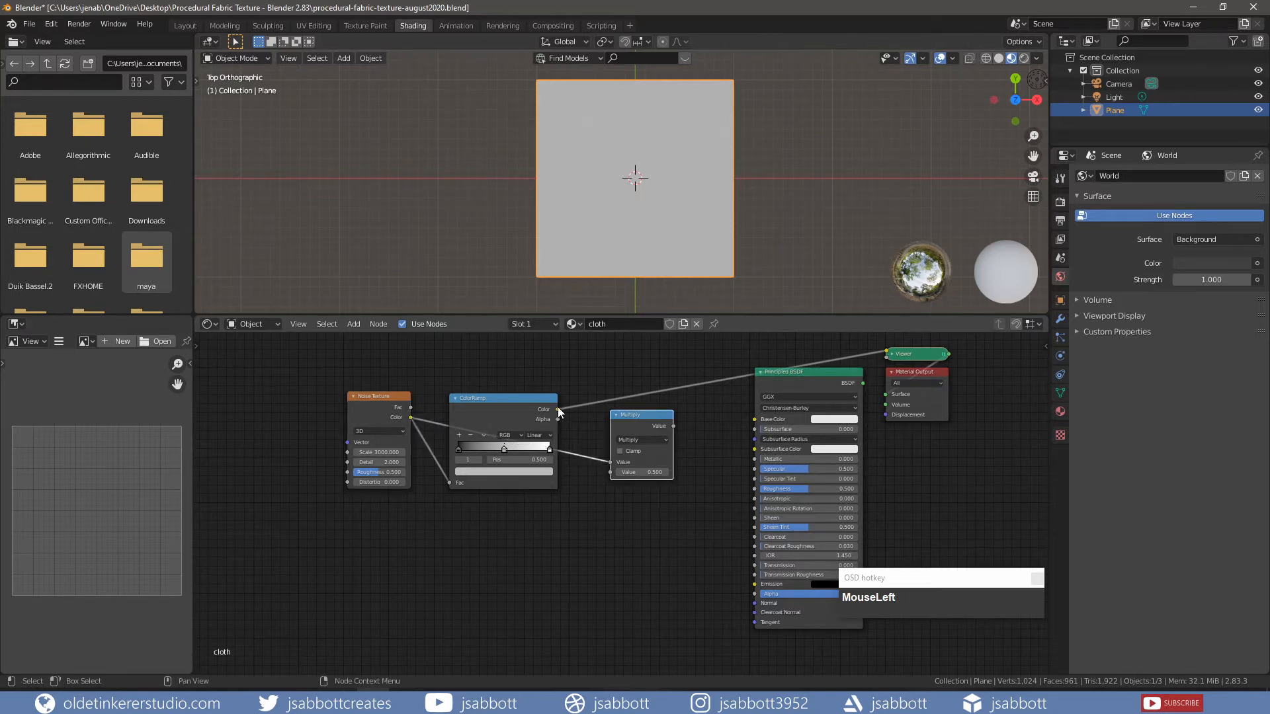
{"action": "left_click_drag", "start_coordinate": [559, 411], "coordinate": [607, 474]}
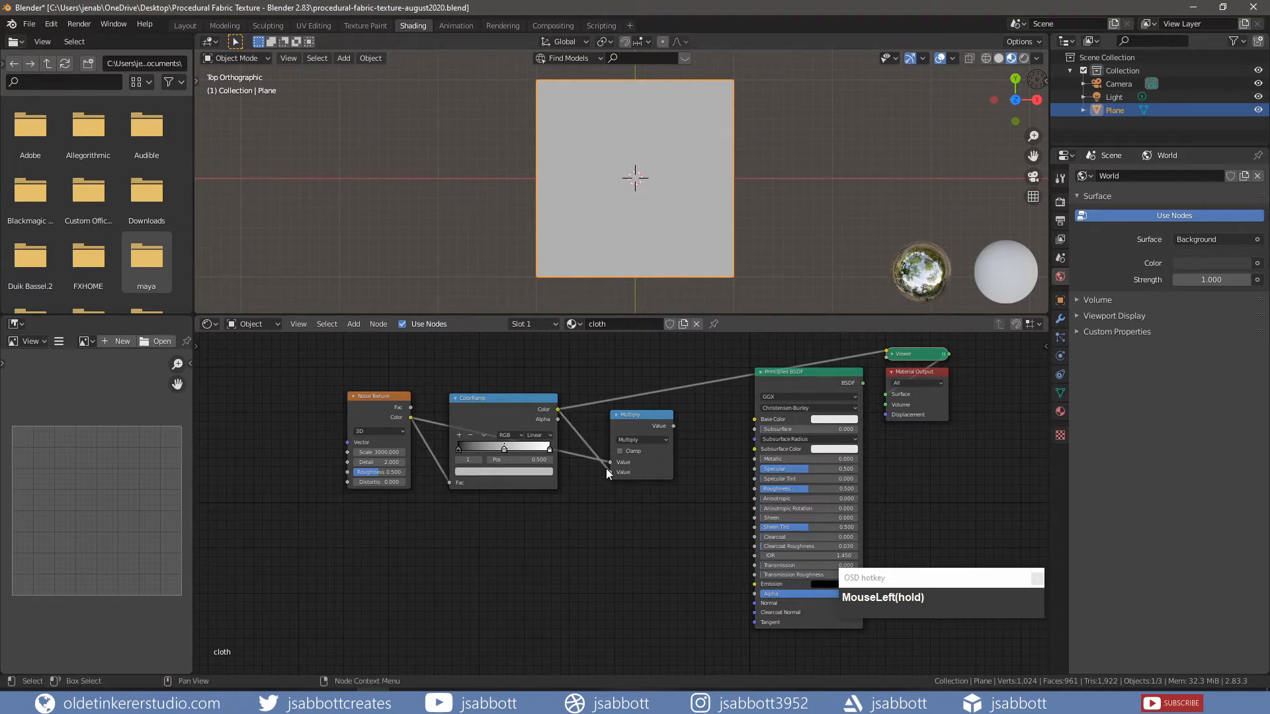
{"action": "left_click", "coordinate": [658, 418], "text": "ctrl+shift"}
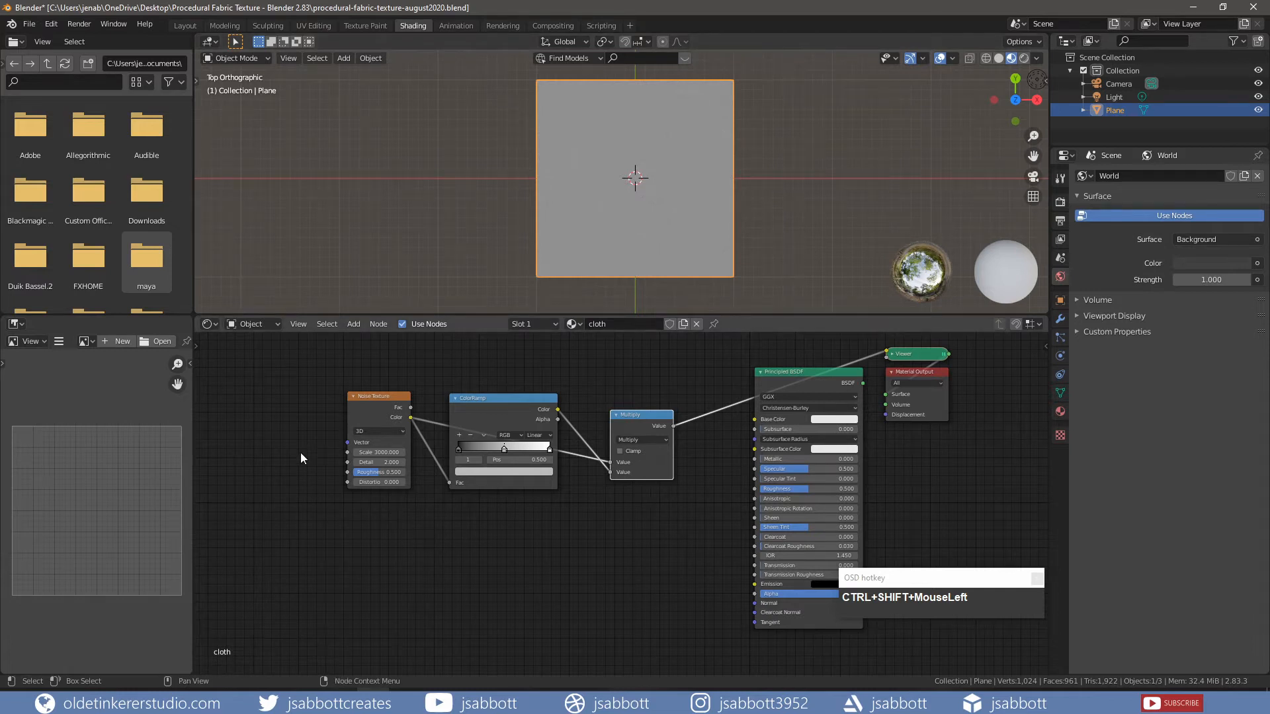
- Join the Noise Texture, ColorRamp and Multiply nodes in a frame labelled cloth, and save the file
{"action": "left_click_drag", "start_coordinate": [312, 371], "coordinate": [682, 494]}
{"action": "key", "text": "ctrl+j"}
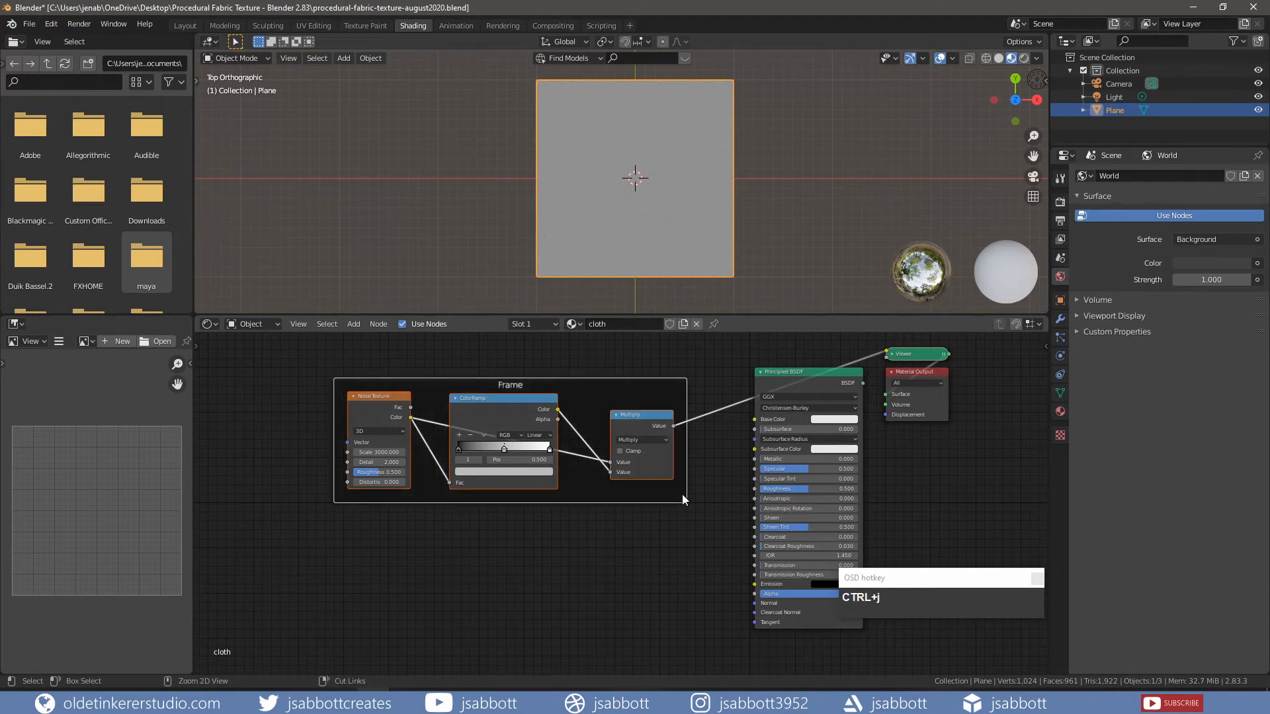
{"action": "right_click", "coordinate": [595, 495]}
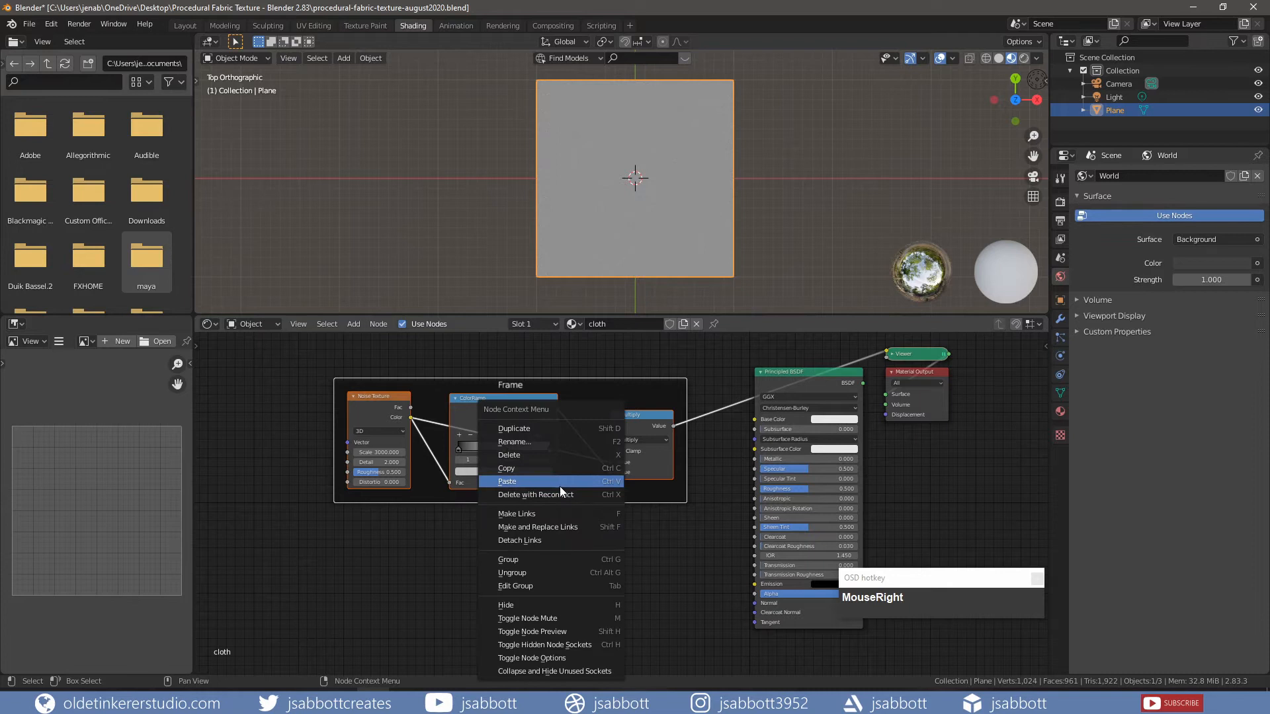
{"action": "left_click", "coordinate": [526, 442]}
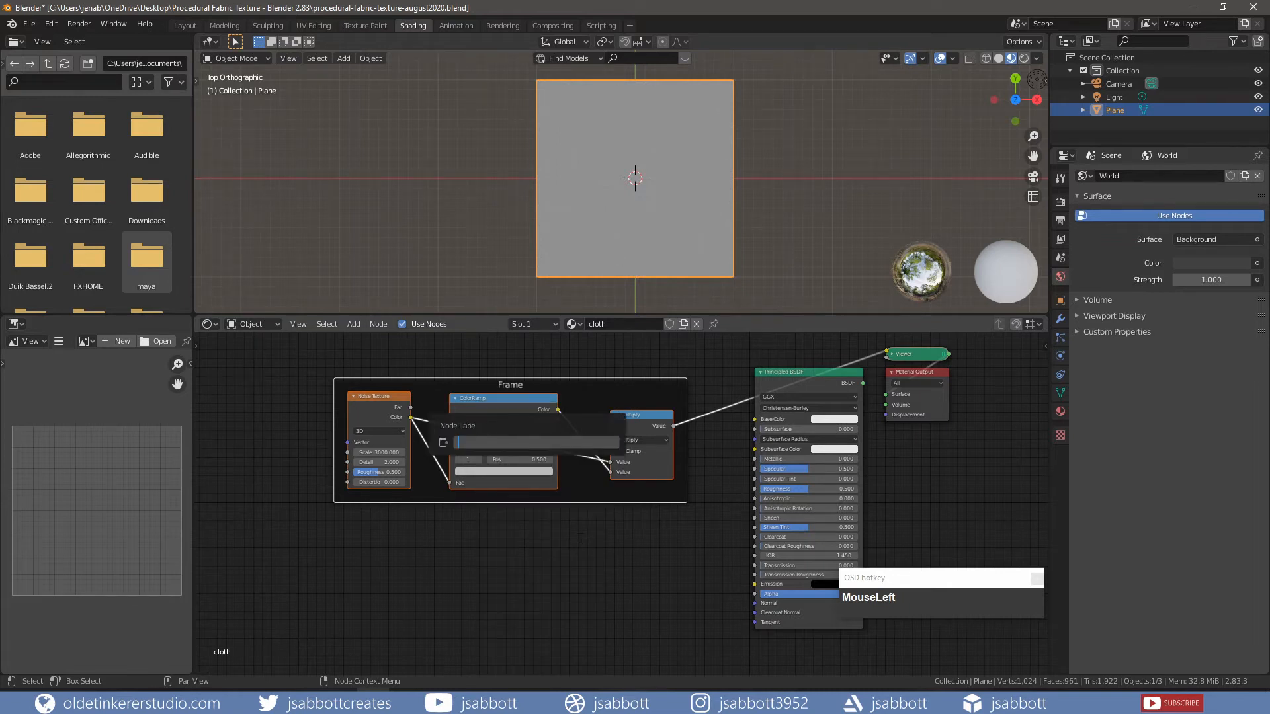
{"action": "type", "text": "cloth"}
{"action": "key", "text": "Return"}
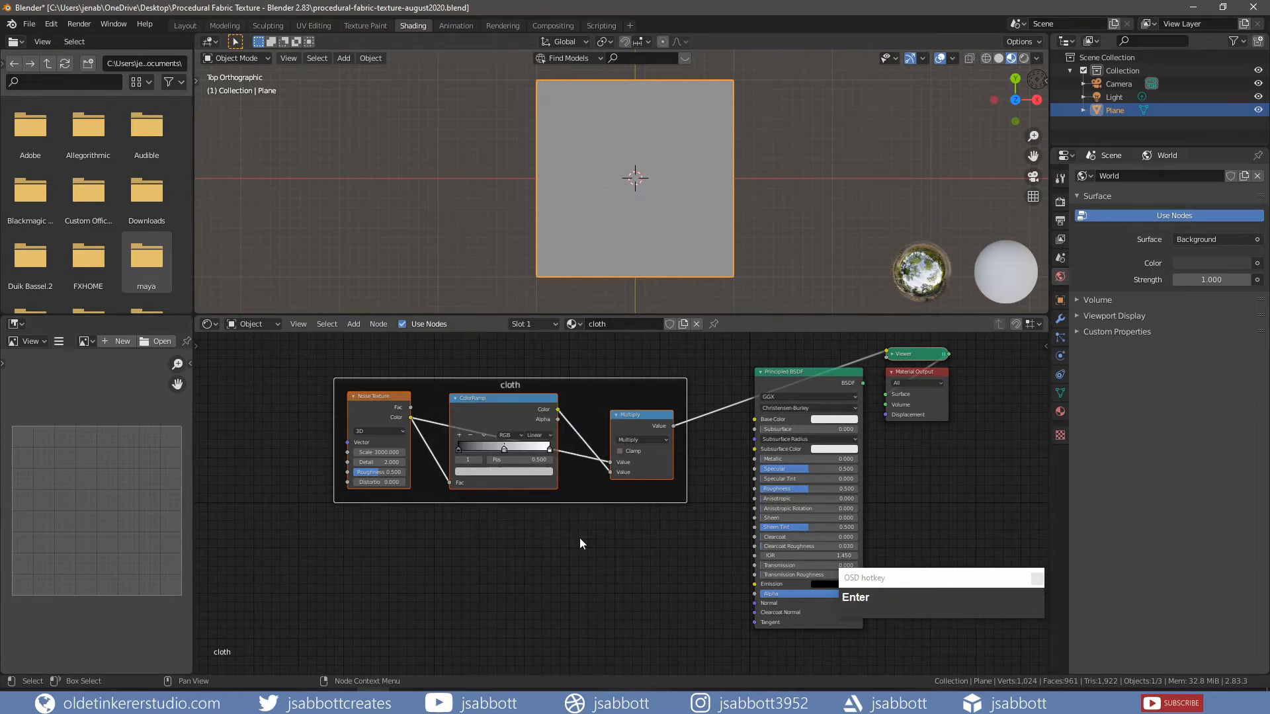
{"action": "key", "text": "ctrl+s"}
- Add a UV Map node below the cloth frame and set its map to UVMap
{"action": "middle_click_drag", "start_coordinate": [633, 566], "coordinate": [614, 554]}
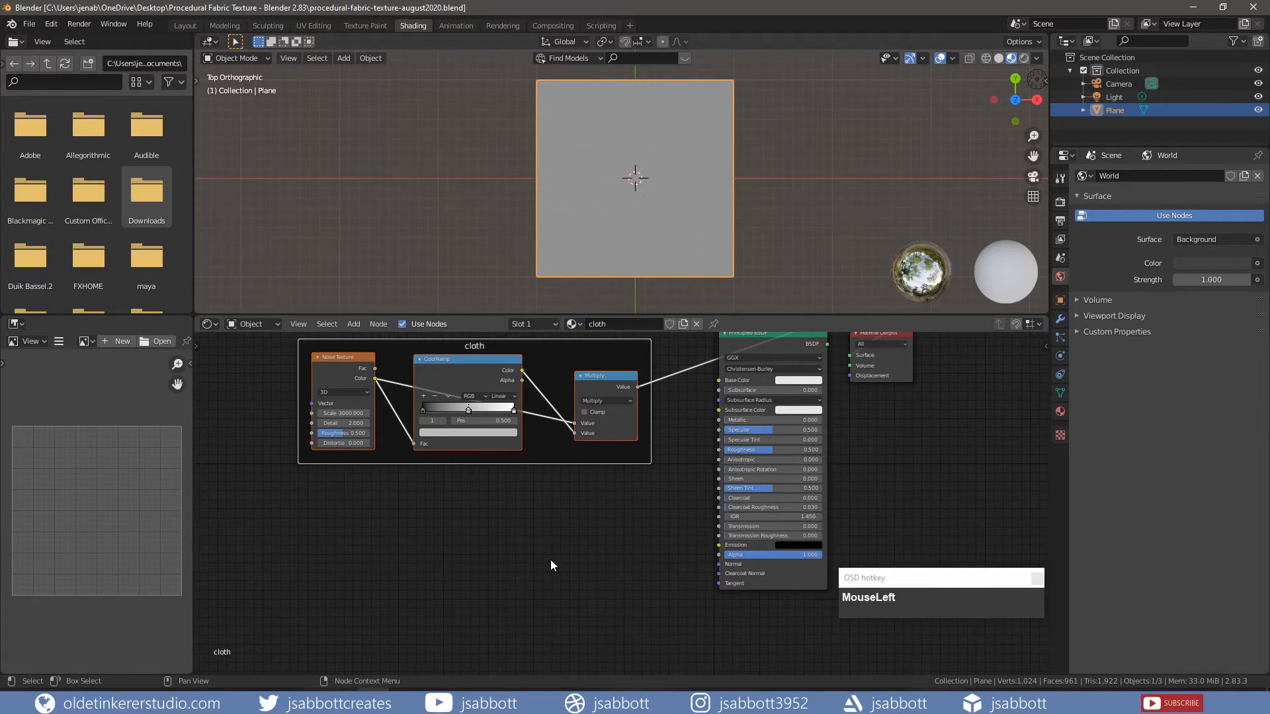
{"action": "key", "text": "shift+a"}
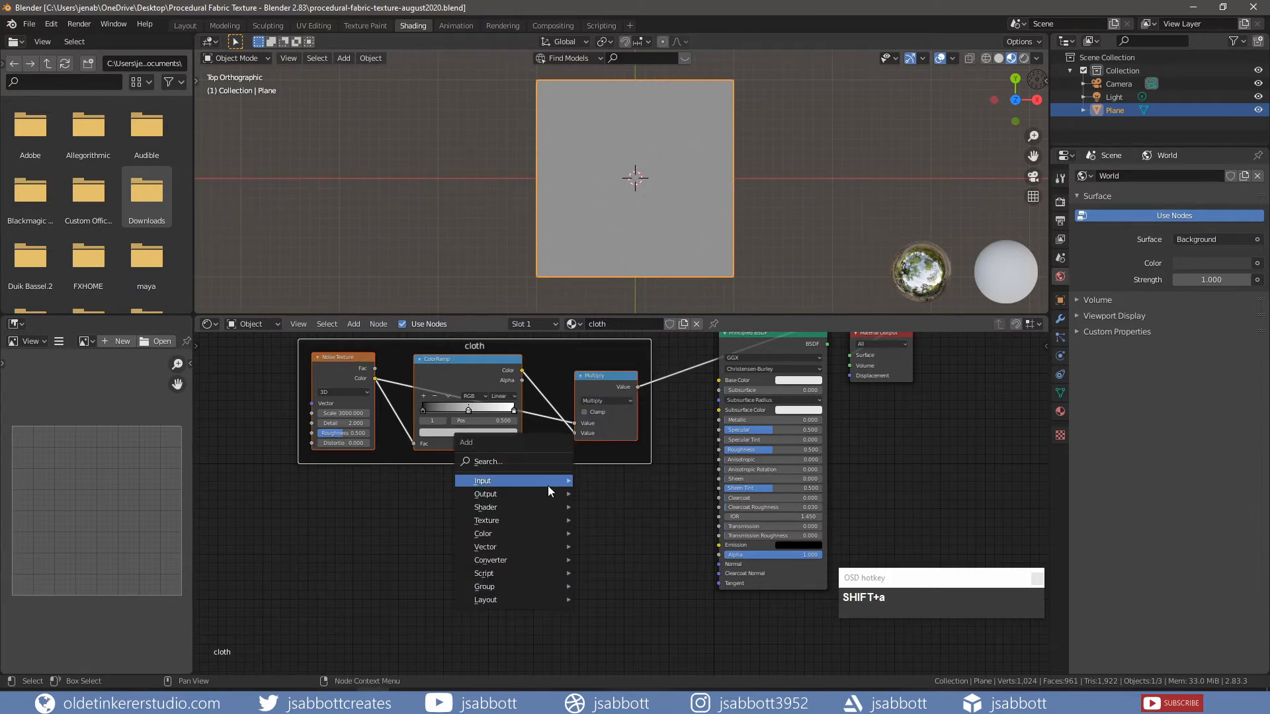
{"action": "mouse_move", "coordinate": [548, 488]}
{"action": "left_click", "coordinate": [618, 426]}
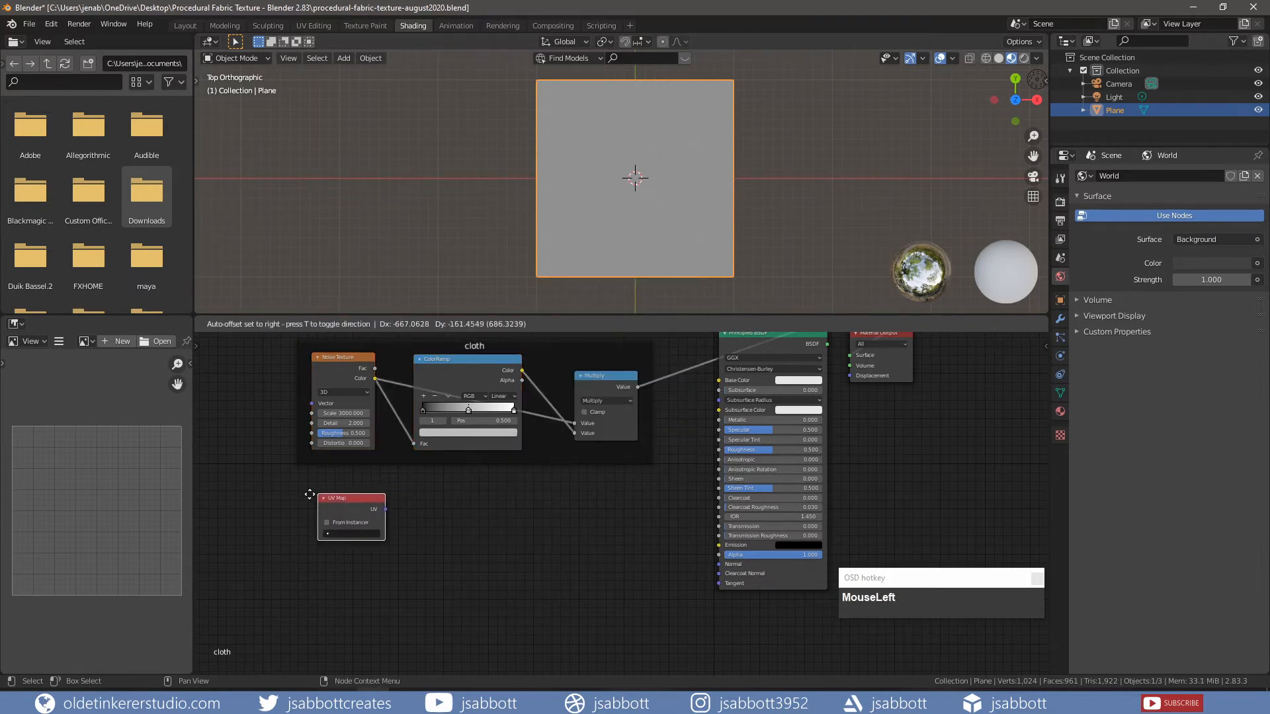
{"action": "left_click", "coordinate": [281, 490]}
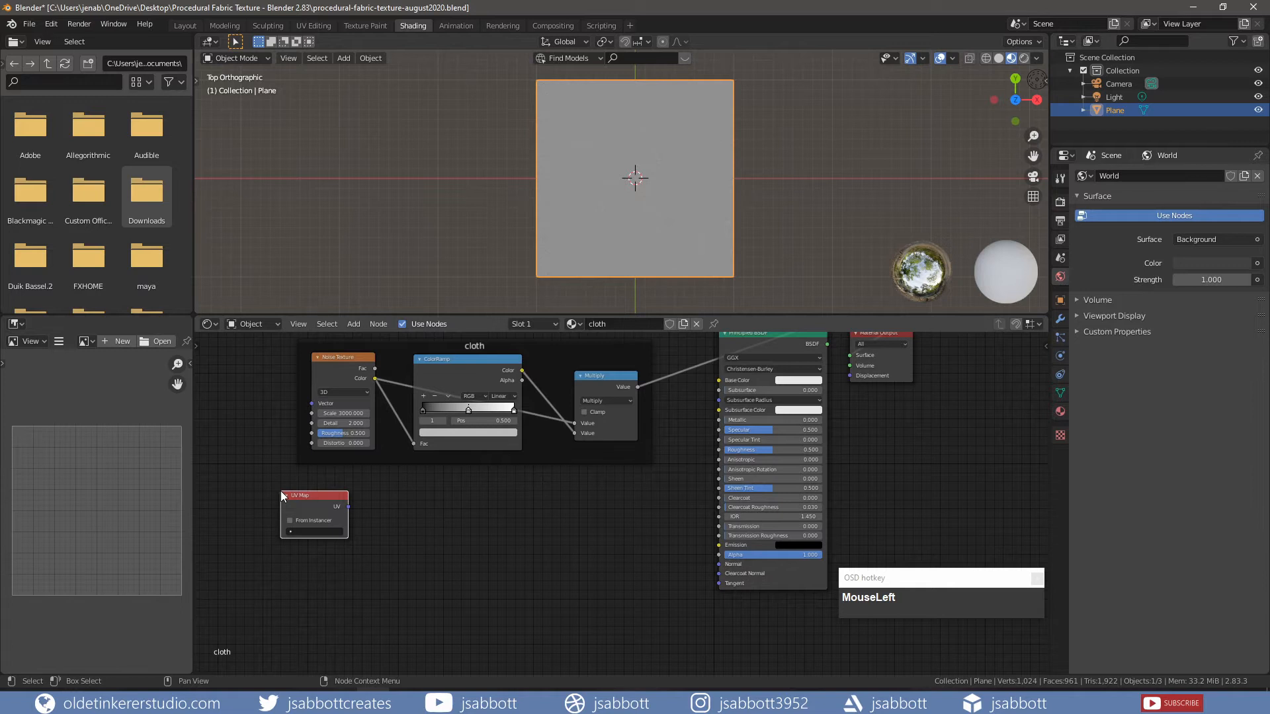
{"action": "left_click", "coordinate": [315, 530]}
{"action": "left_click", "coordinate": [311, 546]}
- Add a Value node directly beneath the UV Map node
{"action": "key", "text": "shift+a"}
{"action": "mouse_move", "coordinate": [348, 555]}
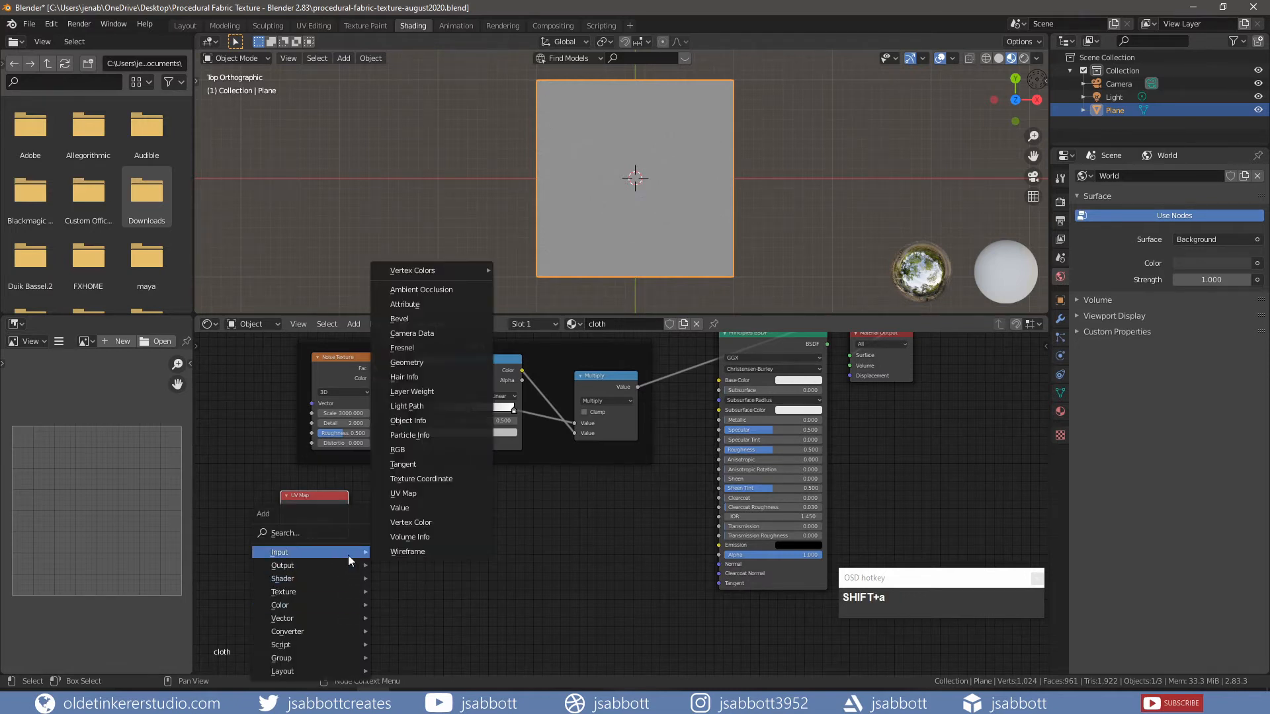
{"action": "left_click", "coordinate": [410, 508]}
{"action": "left_click", "coordinate": [283, 555]}
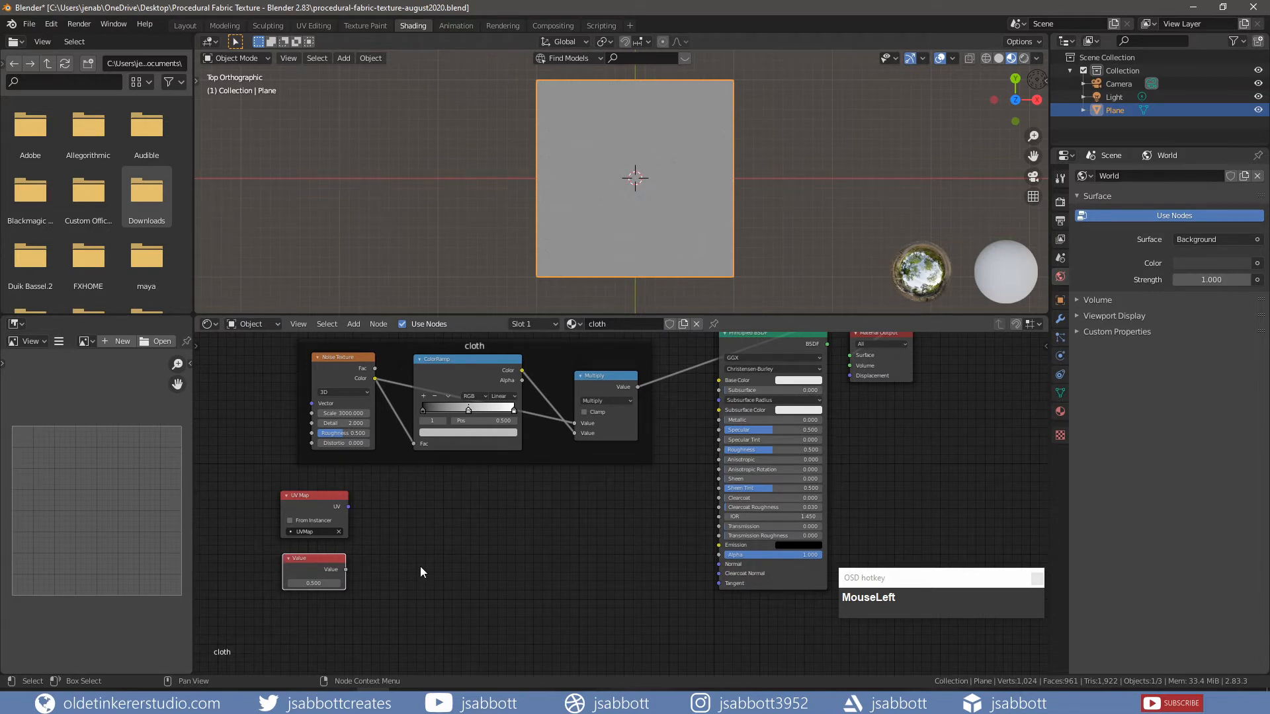
- Add a MixRGB node beside the UV Map node and set its blending mode to Multiply
{"action": "key", "text": "shift+a"}
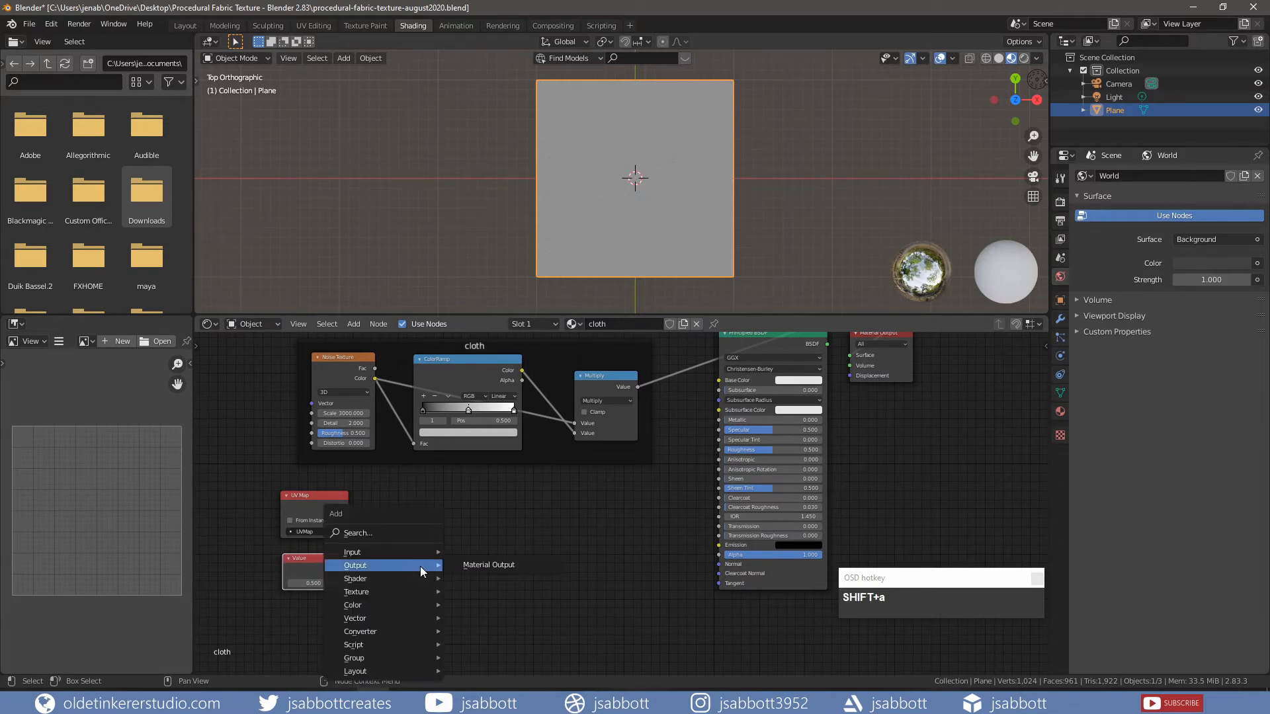
{"action": "mouse_move", "coordinate": [418, 605]}
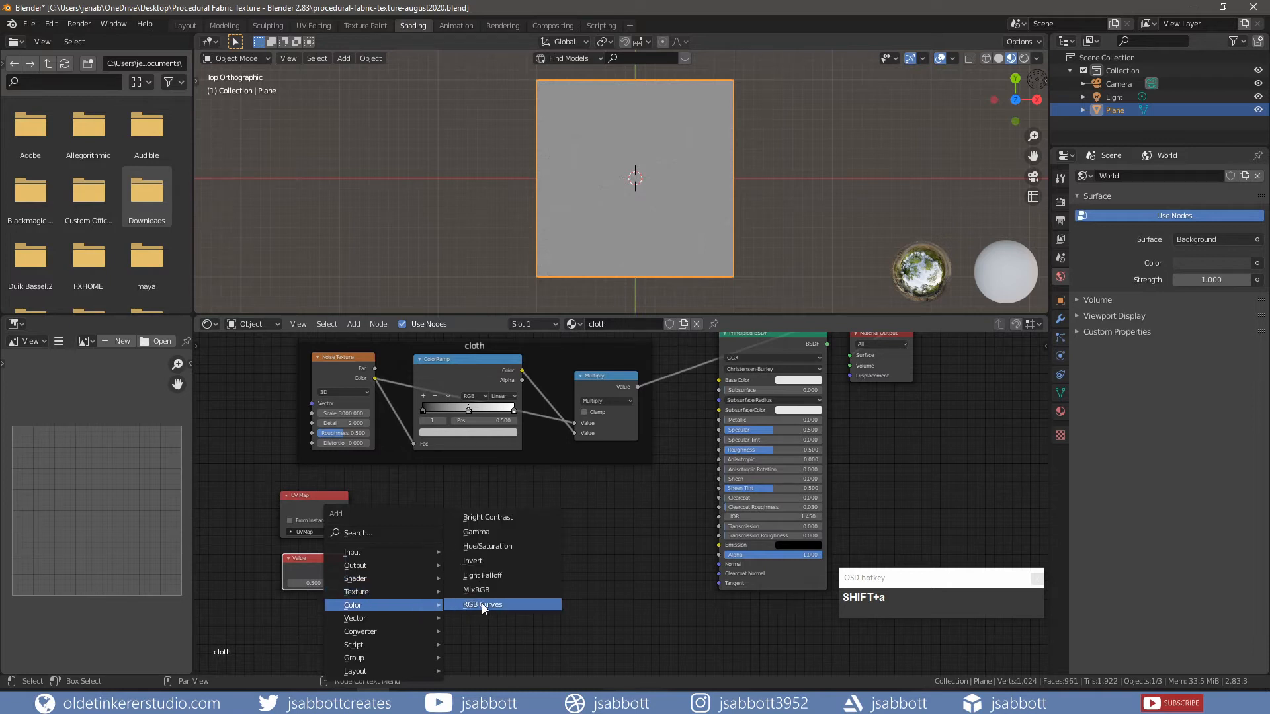
{"action": "left_click", "coordinate": [502, 589]}
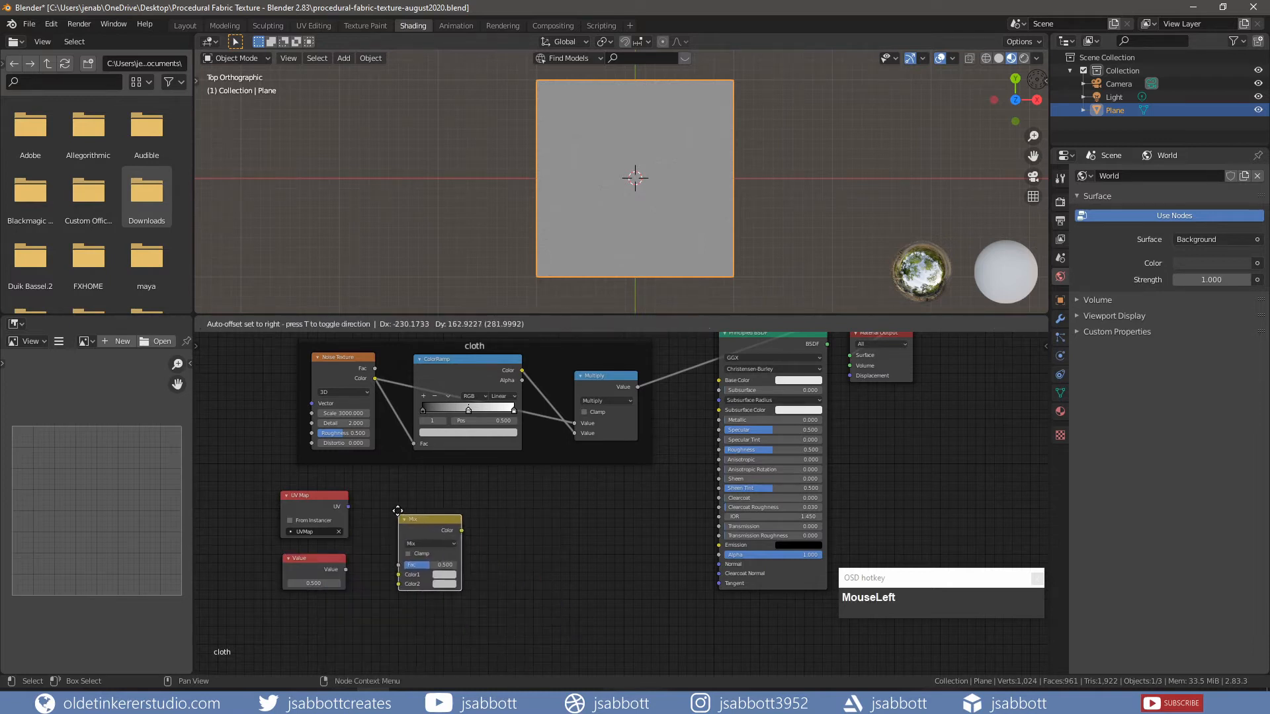
{"action": "left_click", "coordinate": [389, 492]}
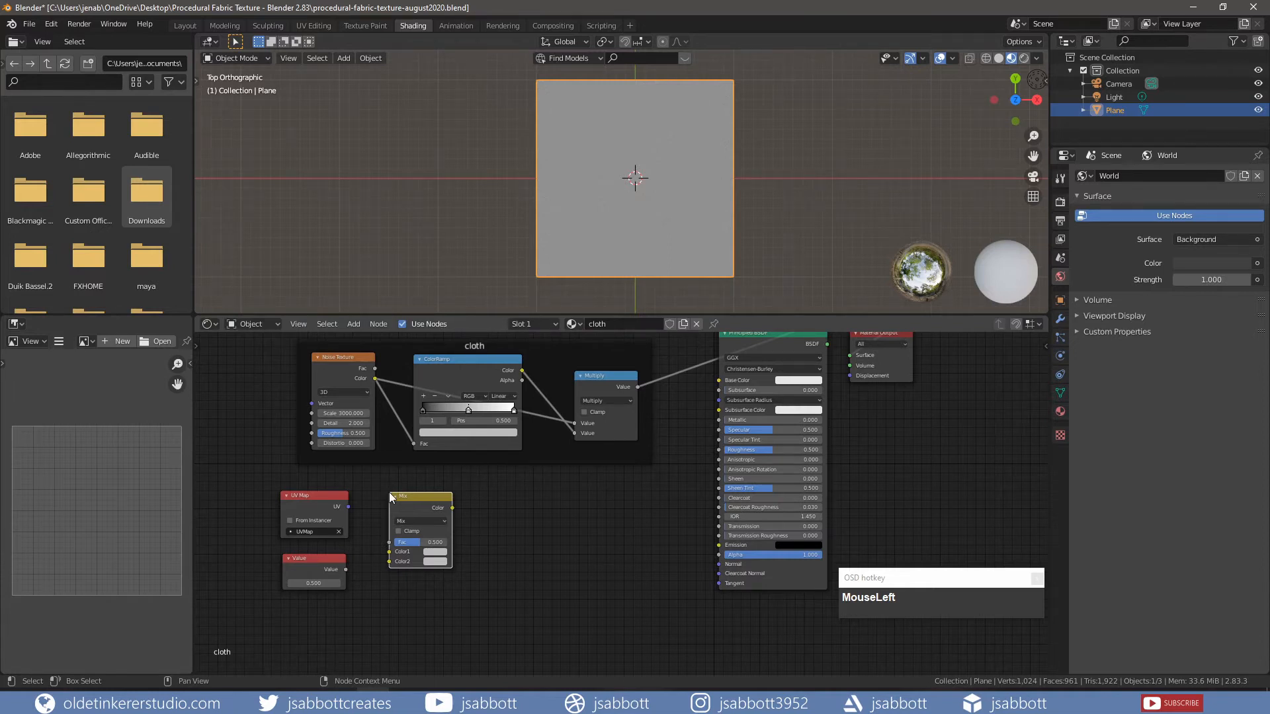
{"action": "left_click", "coordinate": [444, 521]}
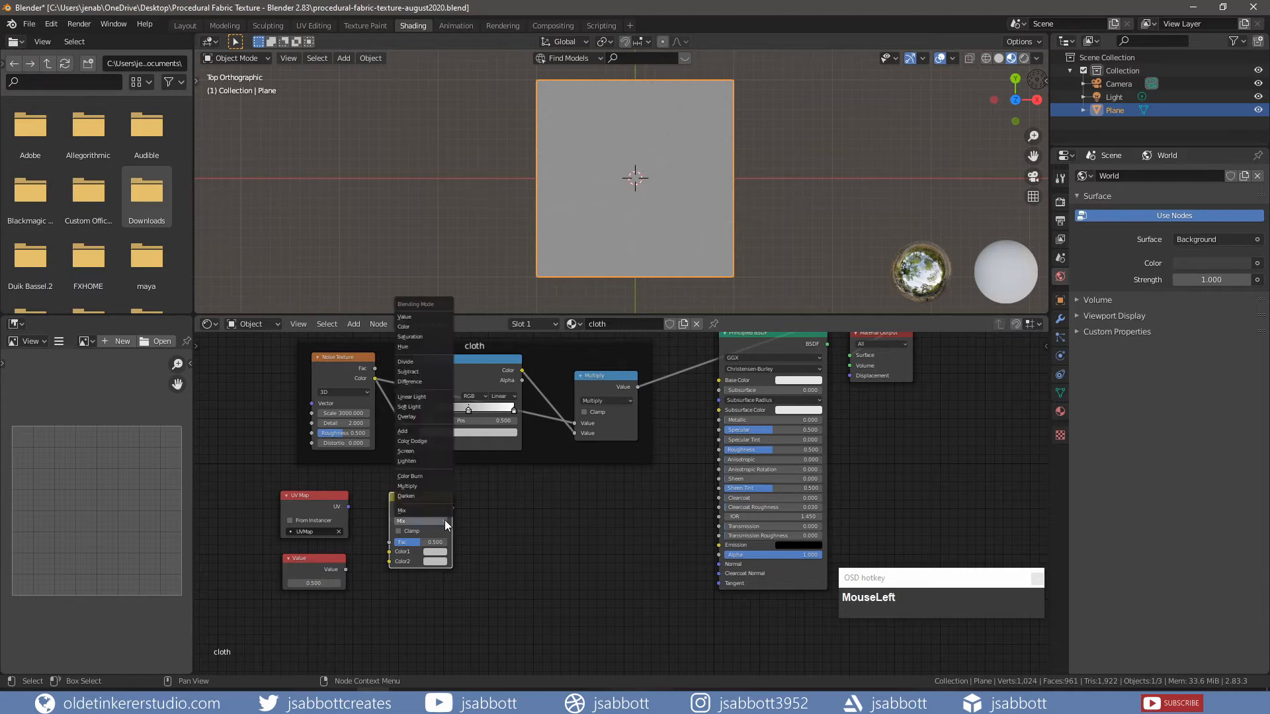
{"action": "left_click", "coordinate": [417, 486]}
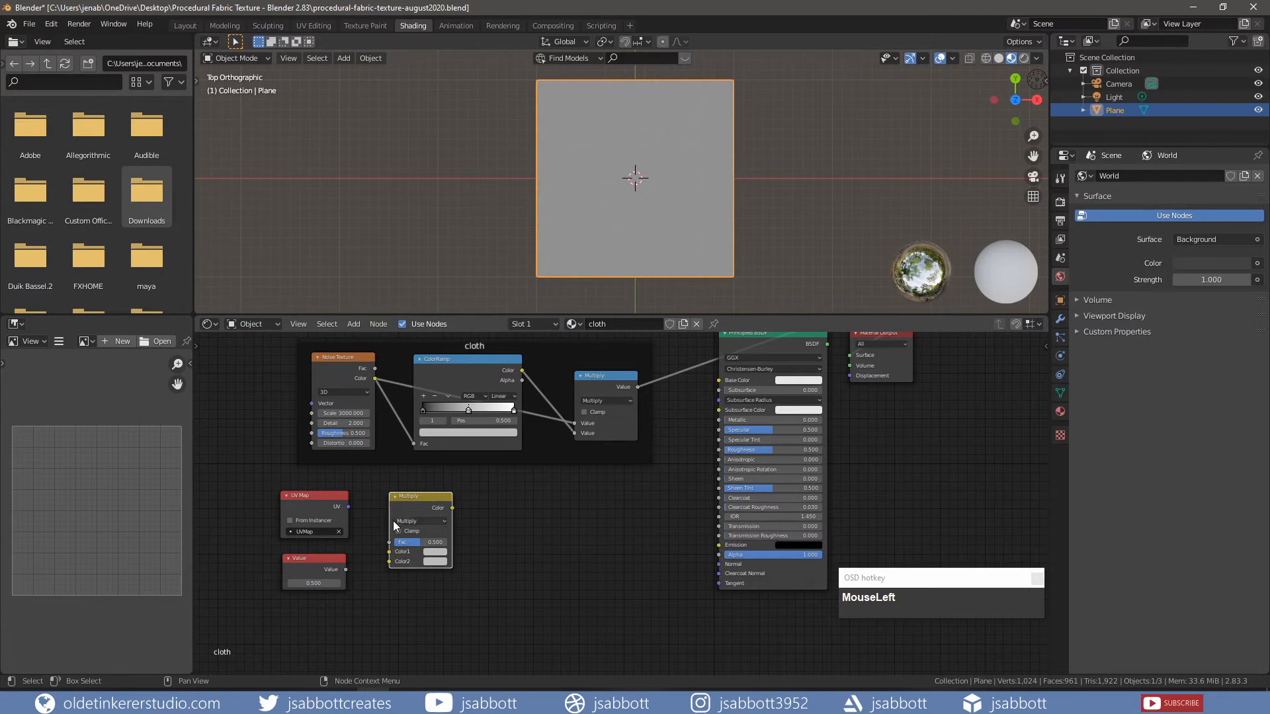
- Connect UV Map to Color1 and Value to Color2 of the new Multiply node, and set its Fac to 1
{"action": "left_click_drag", "start_coordinate": [348, 508], "coordinate": [389, 552]}
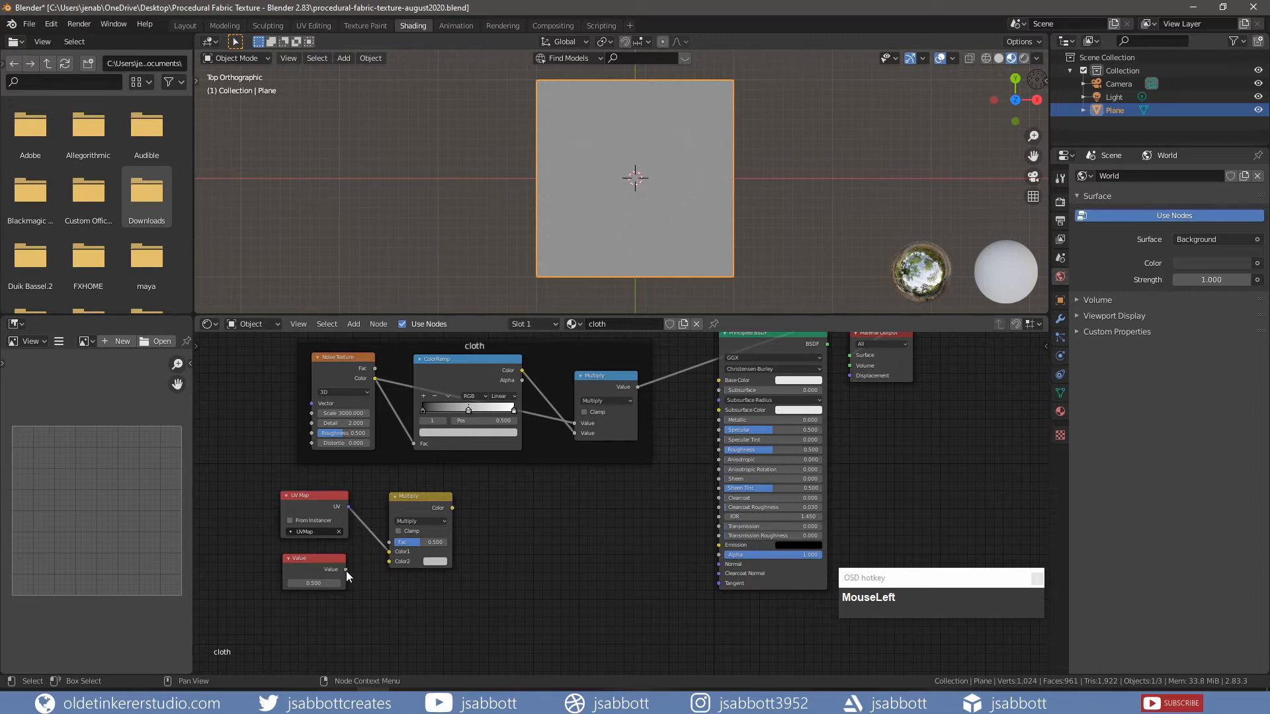
{"action": "left_click_drag", "start_coordinate": [346, 570], "coordinate": [390, 562]}
{"action": "left_click_drag", "start_coordinate": [418, 542], "coordinate": [476, 550]}
{"action": "key", "text": "ctrl+z"}
- Preview the Color output of the MixRGB Multiply node on the plane
{"action": "key", "text": "ctrl"}
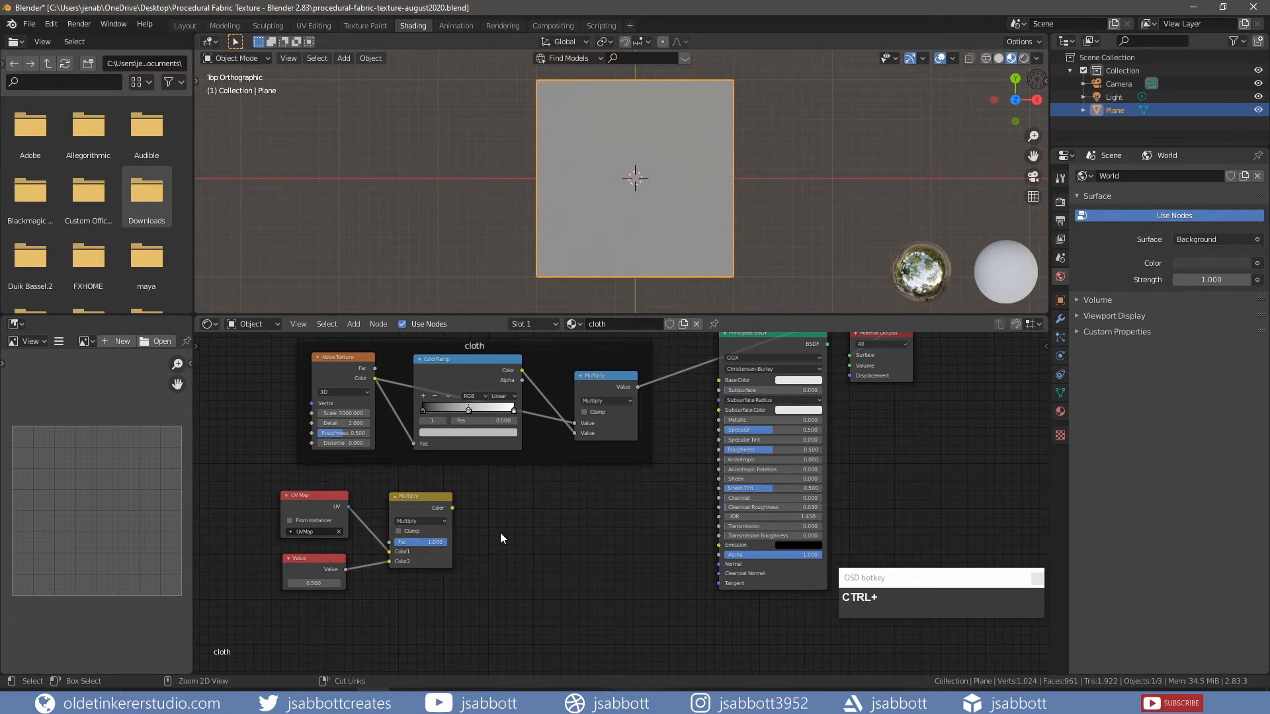
{"action": "key", "text": "shift"}
{"action": "left_click", "coordinate": [423, 499], "text": "ctrl+shift"}
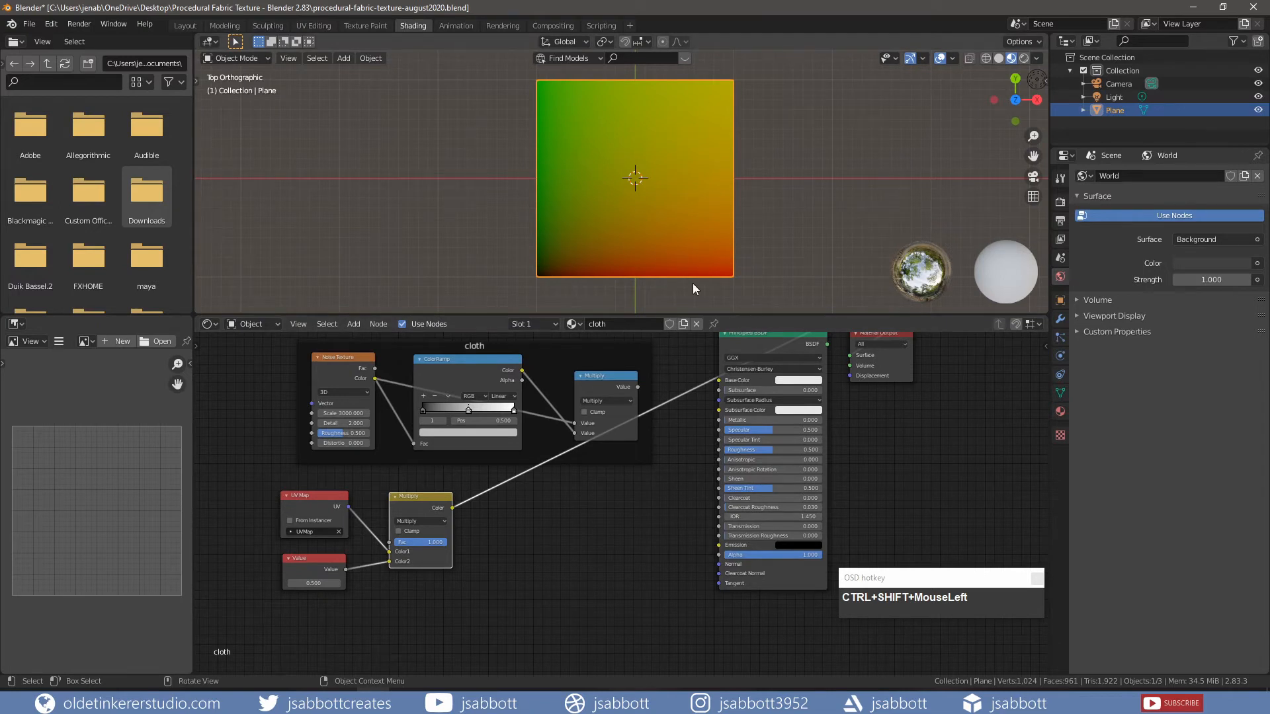
- Add a Separate XYZ node after the MixRGB Multiply node
{"action": "left_click", "coordinate": [542, 565]}
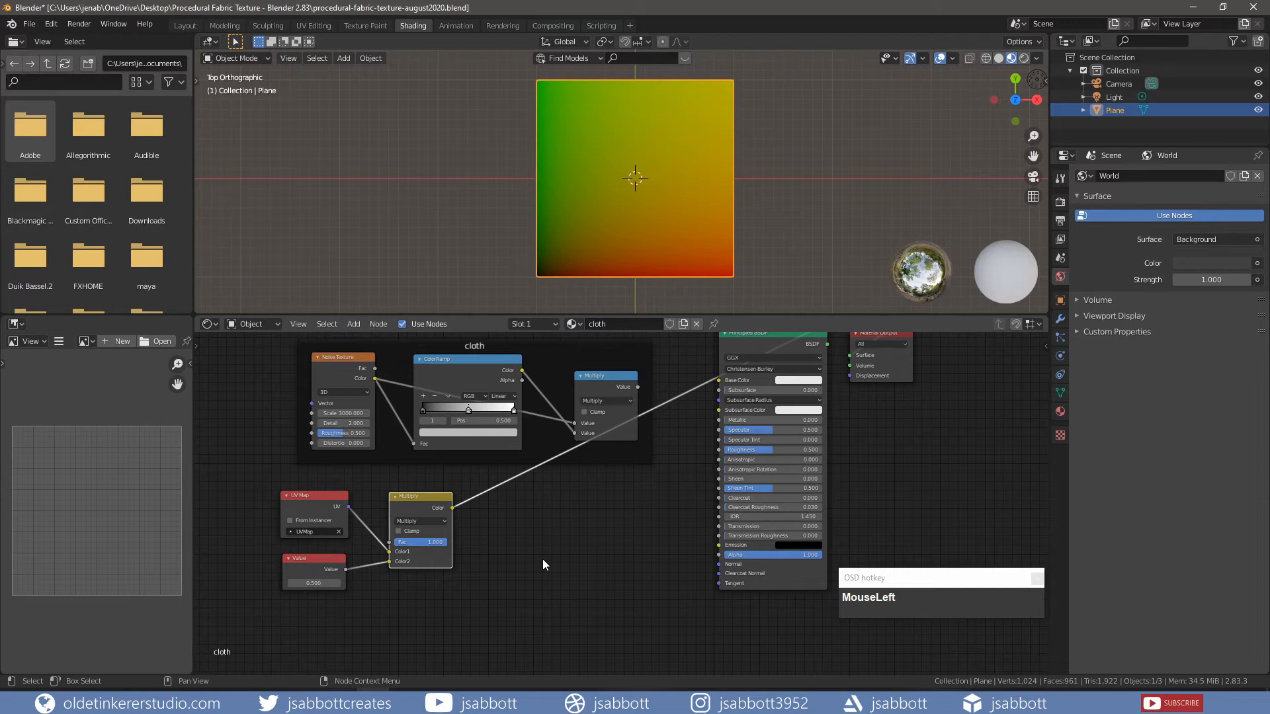
{"action": "key", "text": "shift+a"}
{"action": "mouse_move", "coordinate": [542, 559]}
{"action": "mouse_move", "coordinate": [534, 586]}
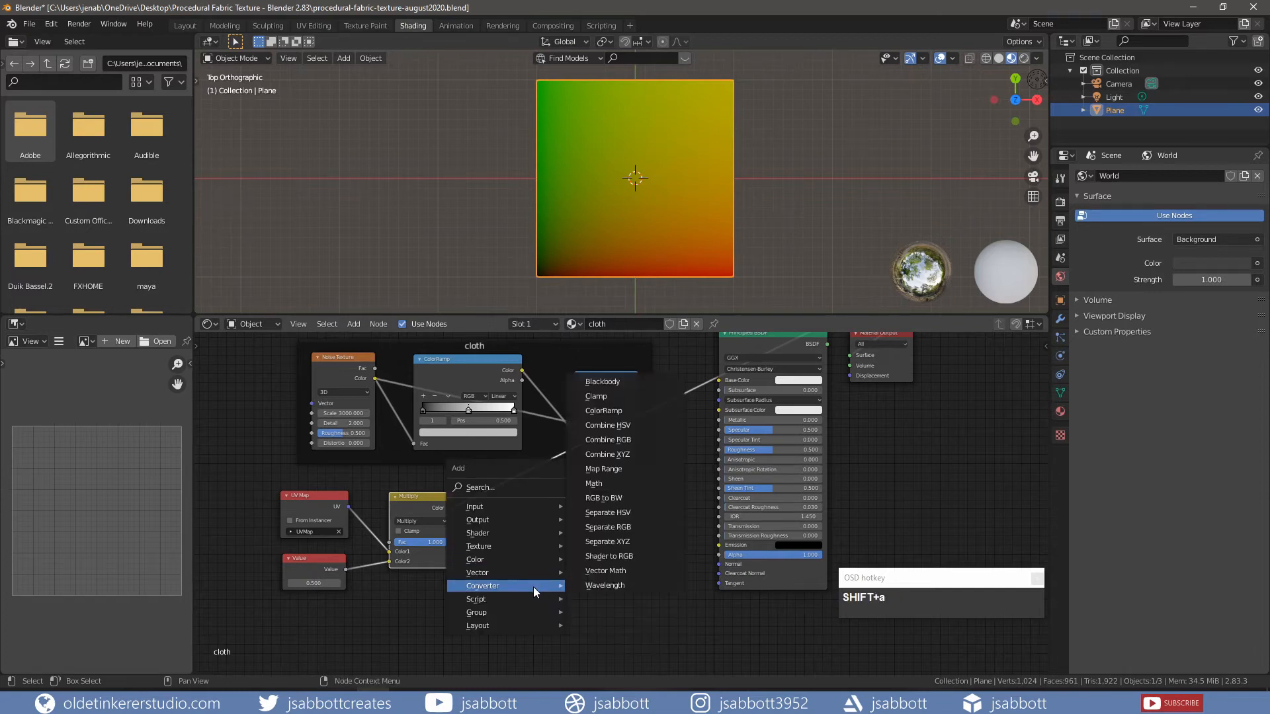
{"action": "left_click", "coordinate": [630, 542]}
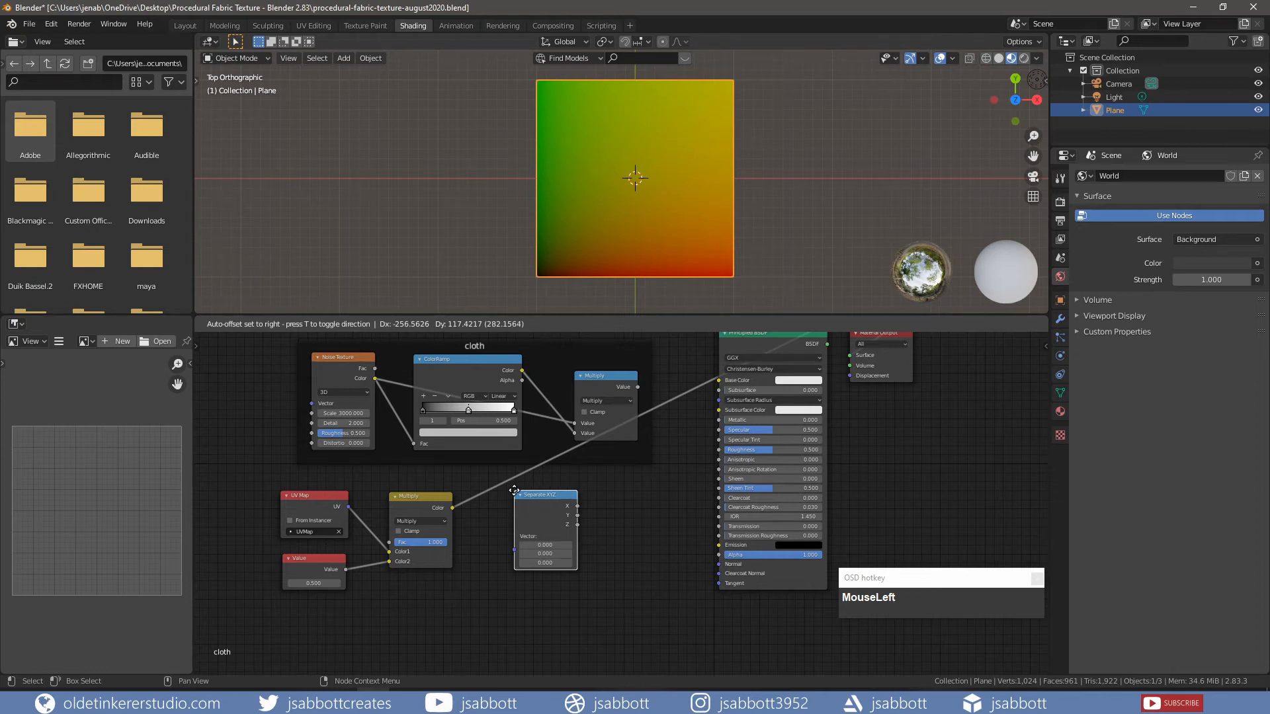
{"action": "left_click", "coordinate": [514, 491]}
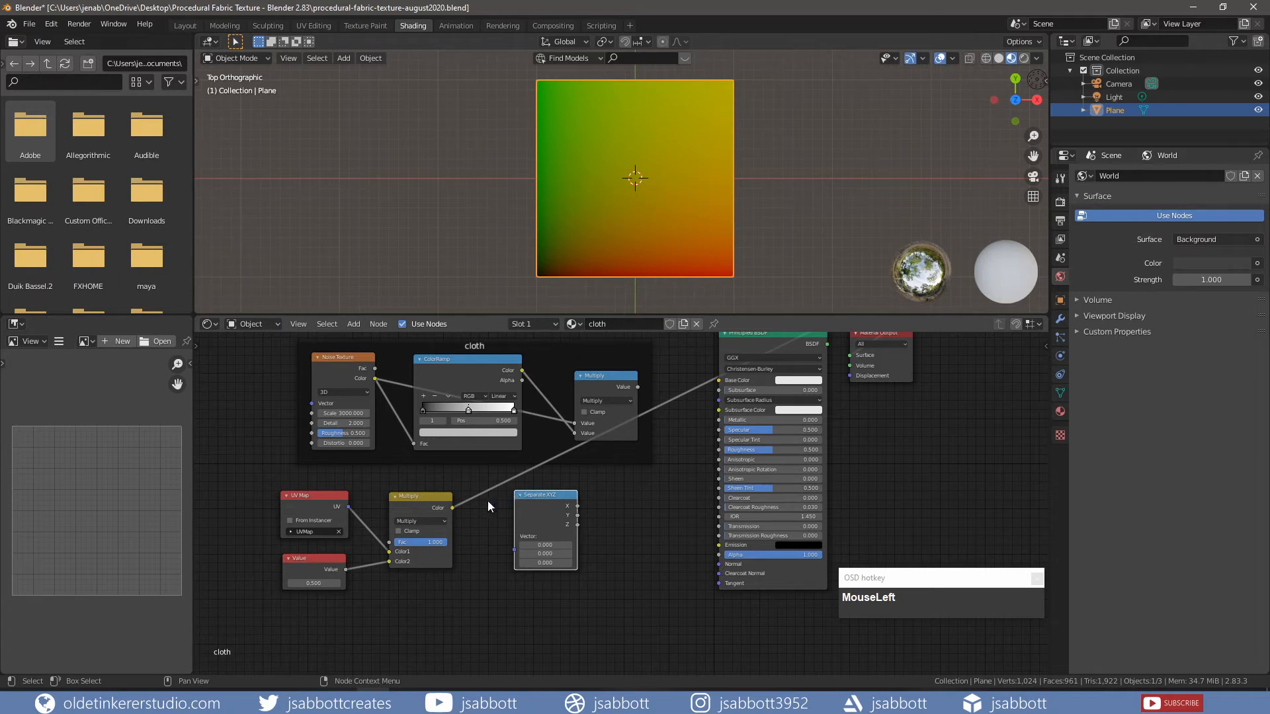
- Connect the MixRGB Multiply node's Color output to the Vector input of Separate XYZ
{"action": "left_click", "coordinate": [450, 506]}
{"action": "left_click_drag", "start_coordinate": [450, 506], "coordinate": [456, 507]}
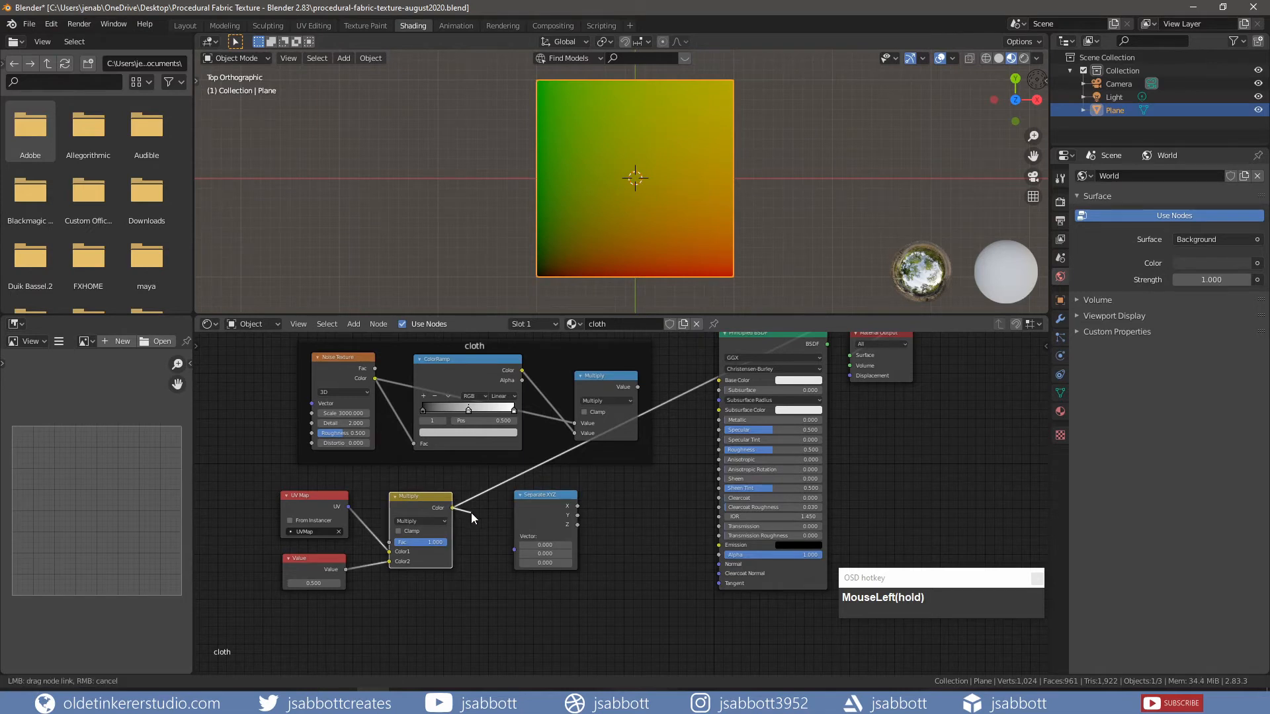
{"action": "left_click_drag", "start_coordinate": [510, 551], "coordinate": [513, 551]}
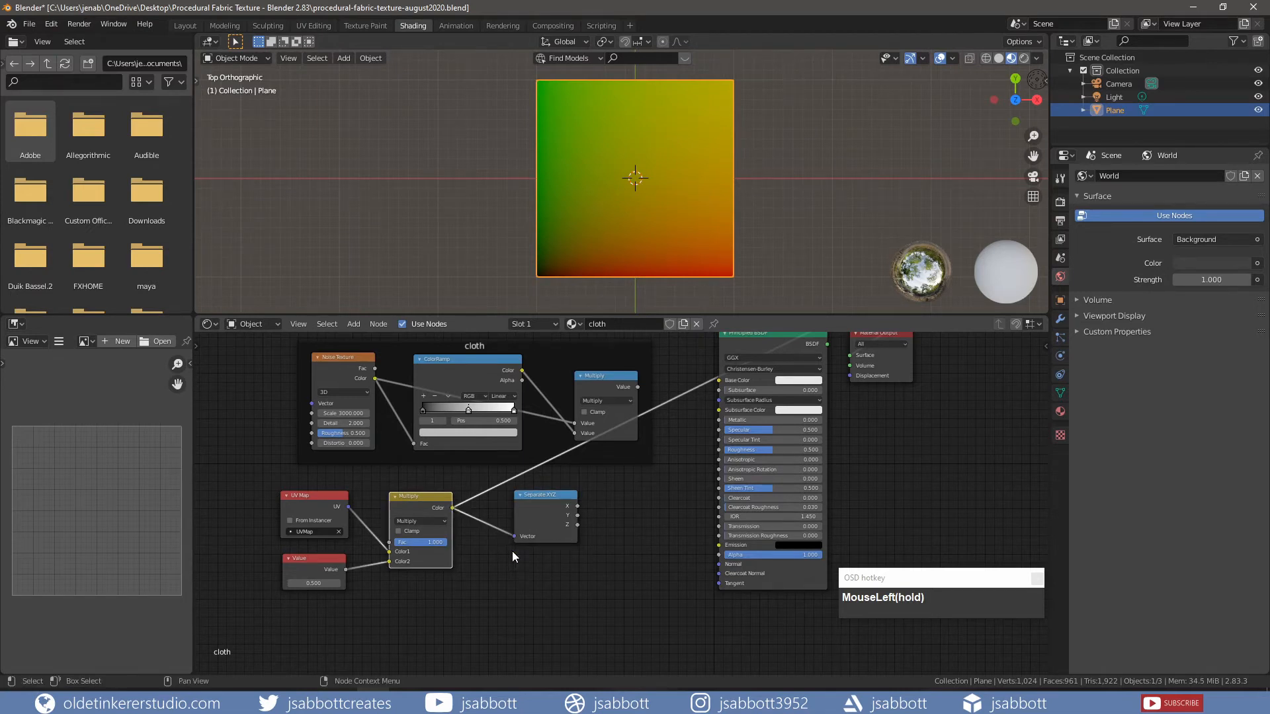
- Preview the X, Y and Z outputs of Separate XYZ one after another, ending on X
{"action": "left_click", "coordinate": [543, 495], "text": "ctrl+shift"}
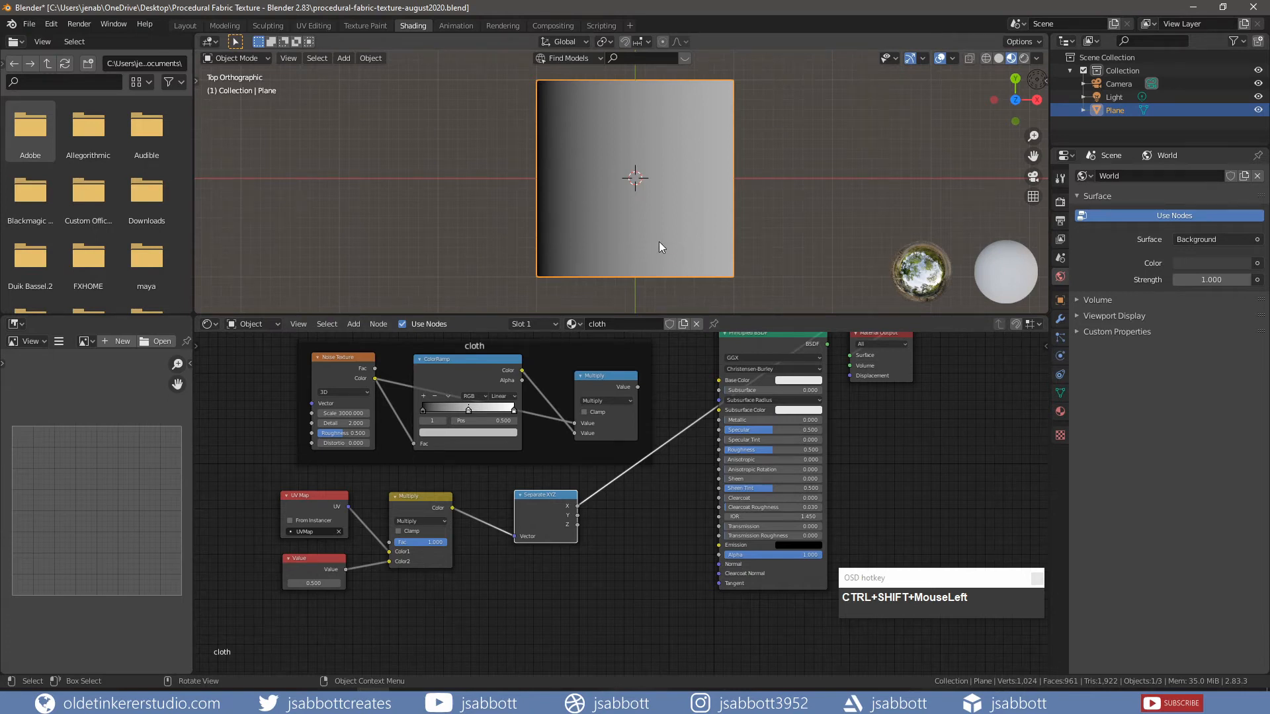
{"action": "left_click", "coordinate": [546, 496]}
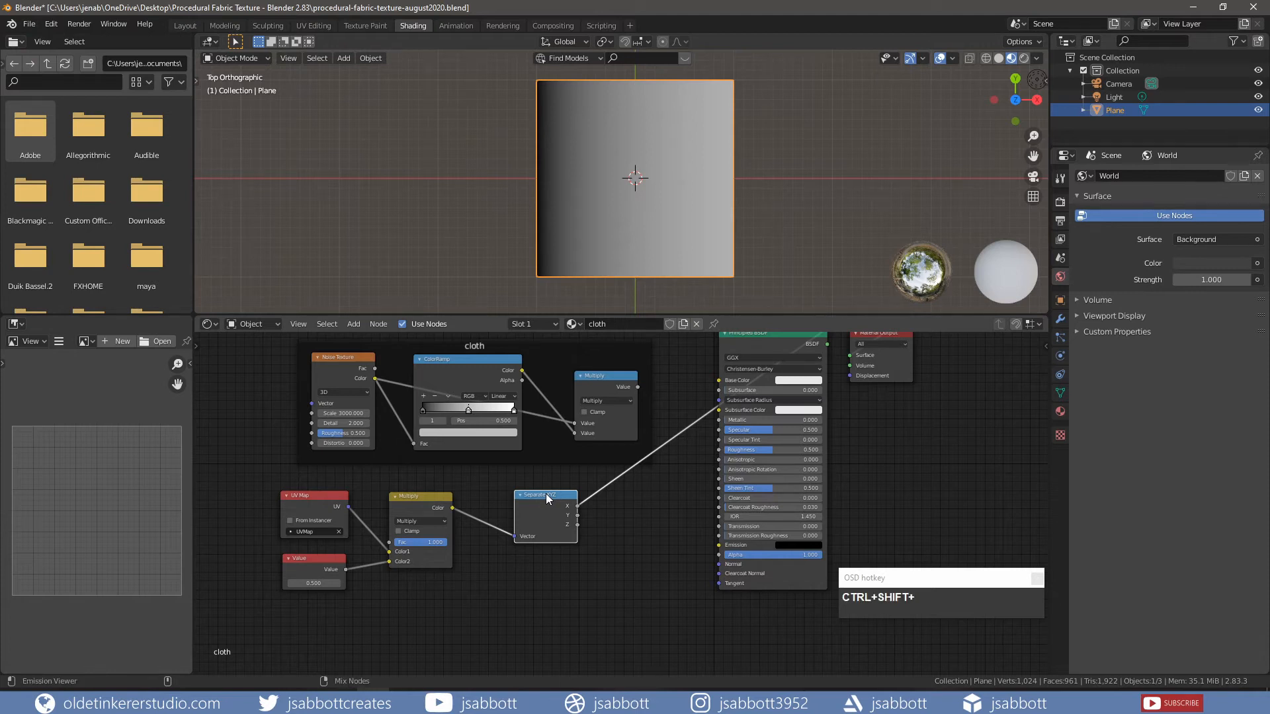
{"action": "left_click", "coordinate": [545, 494], "text": "ctrl+shift"}
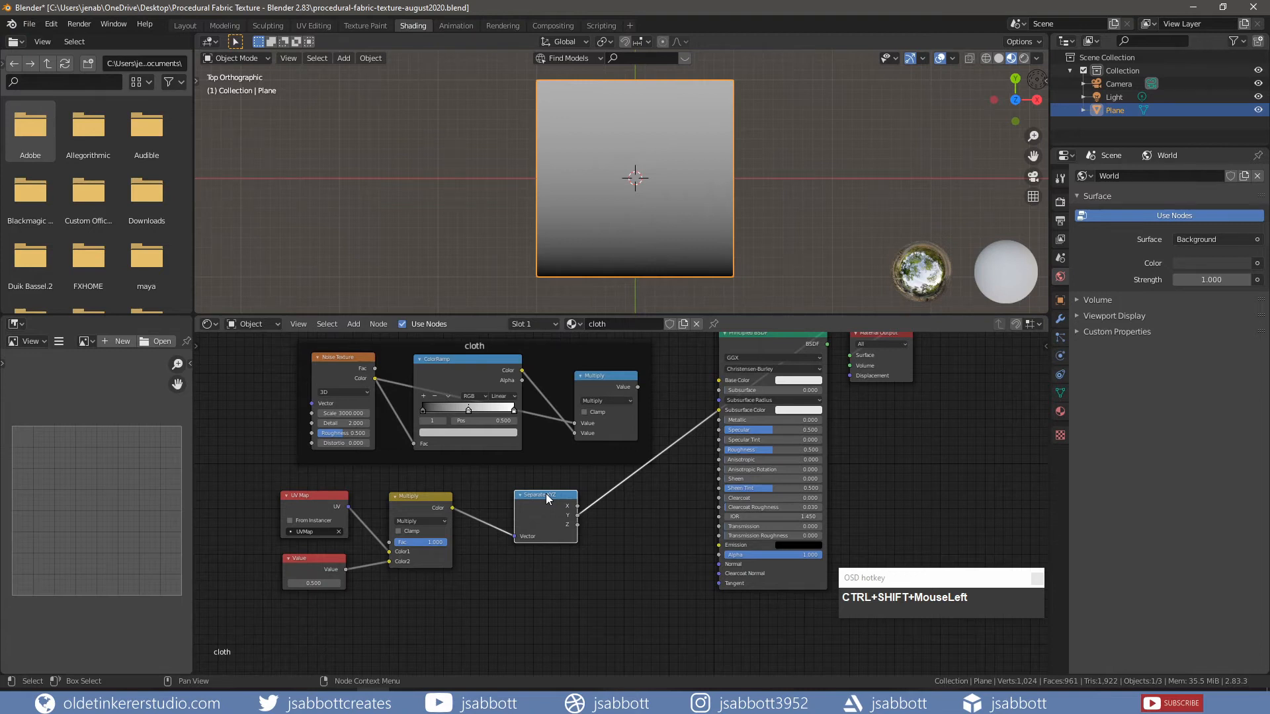
{"action": "left_click", "coordinate": [546, 494], "text": "ctrl+shift"}
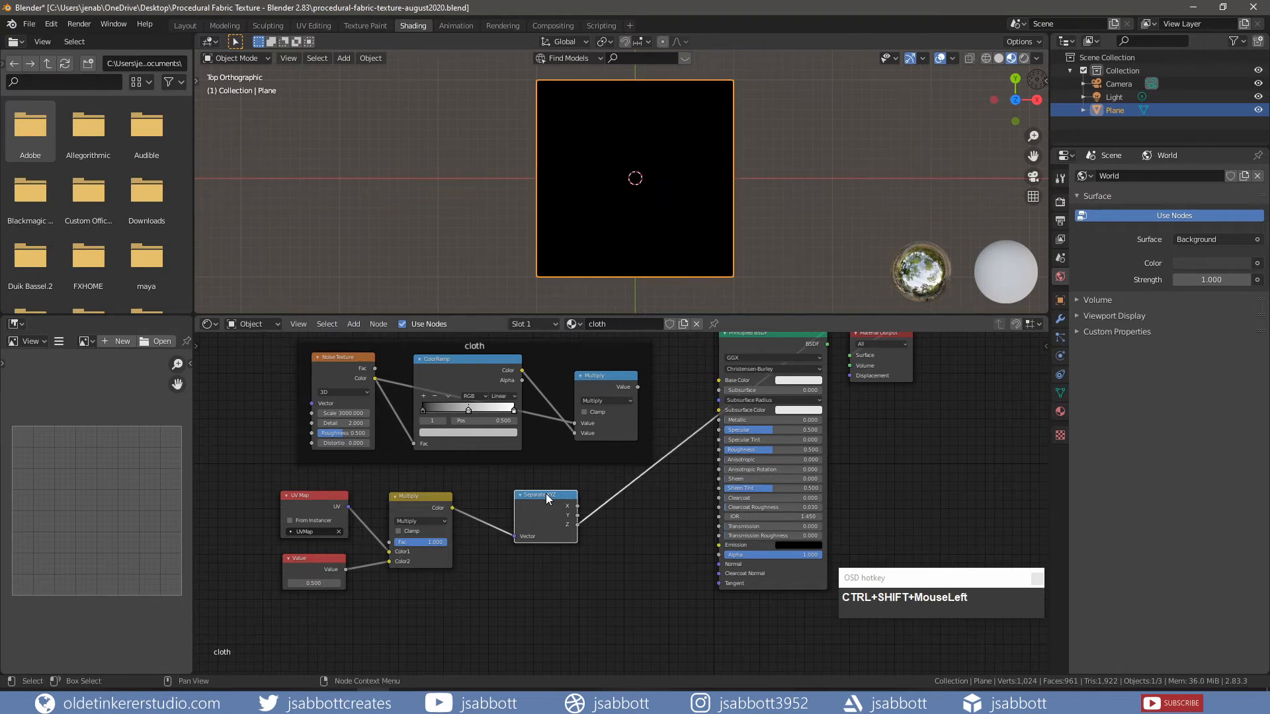
{"action": "left_click", "coordinate": [546, 493], "text": "ctrl+shift"}
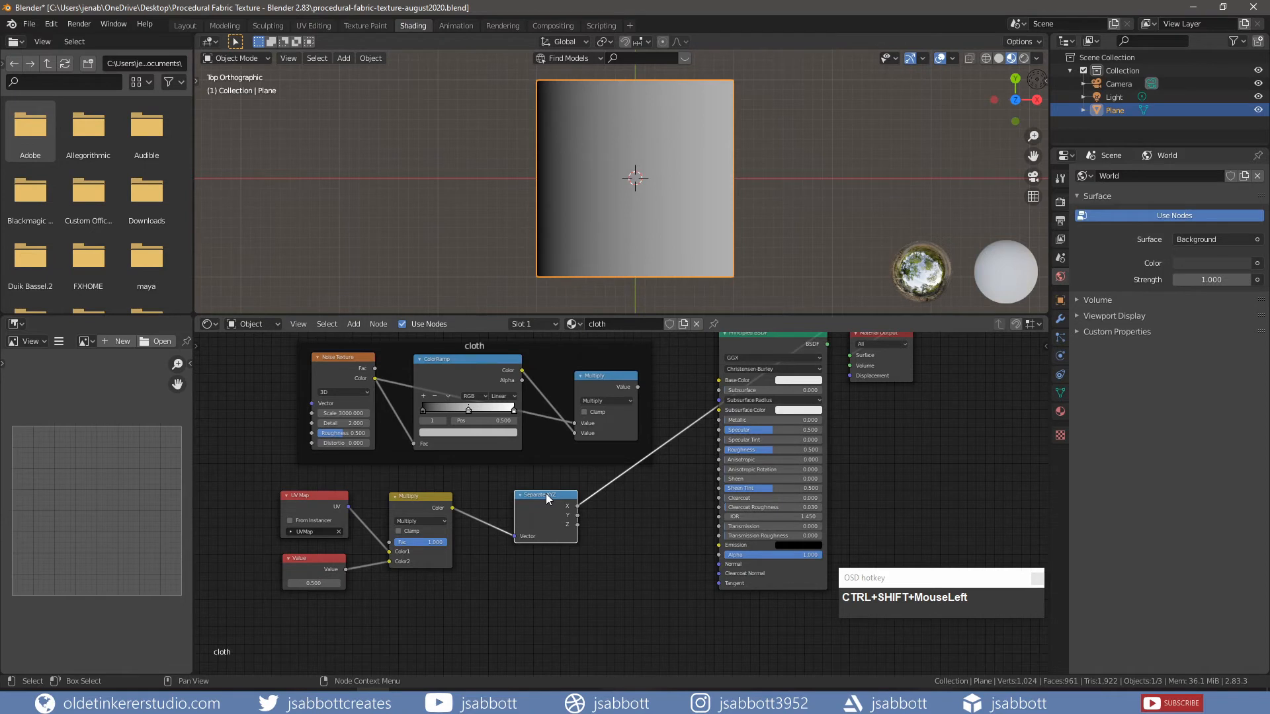
- Add a Math node after Separate XYZ and set its operation to Modulo
{"action": "key", "text": "shift+a"}
{"action": "mouse_move", "coordinate": [594, 605]}
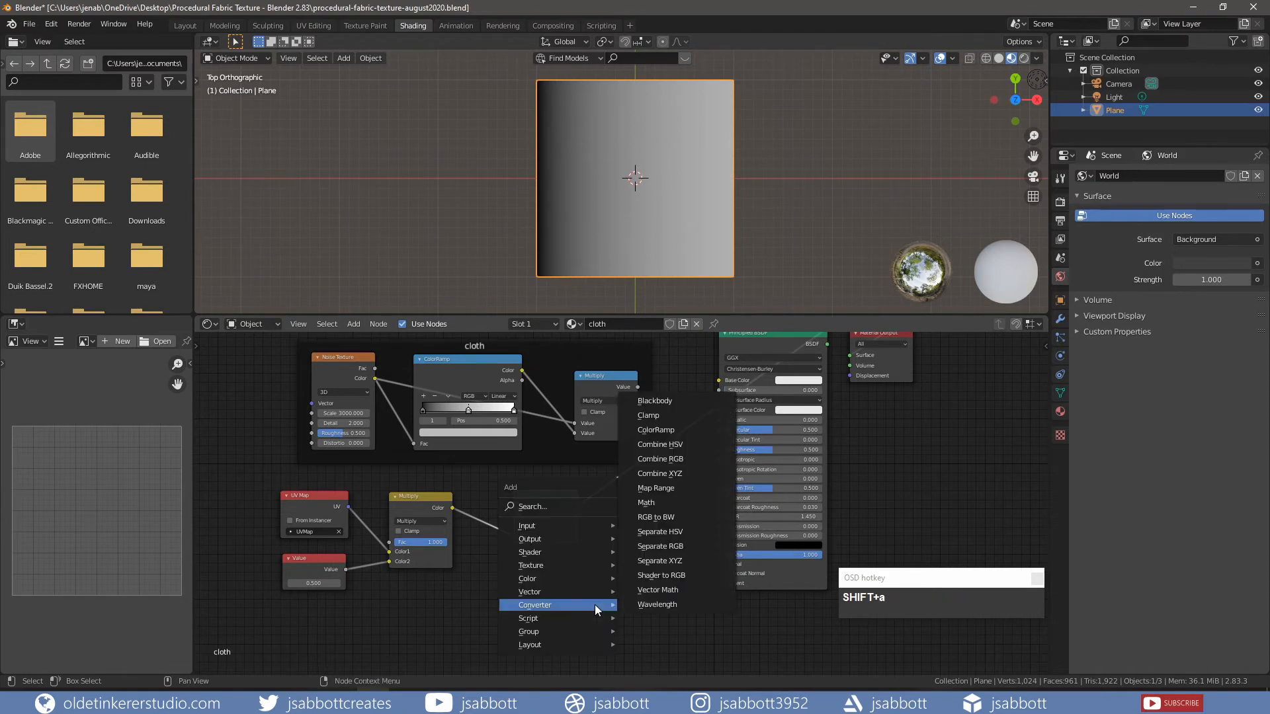
{"action": "left_click", "coordinate": [670, 500]}
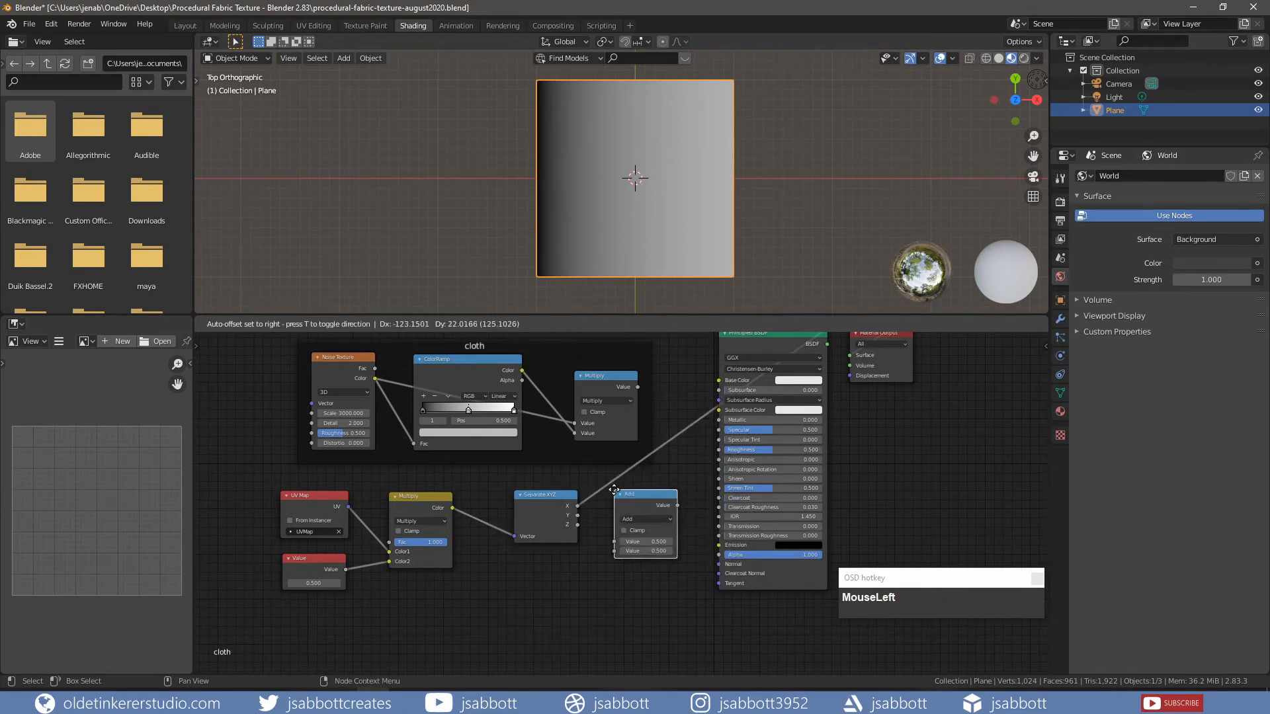
{"action": "left_click", "coordinate": [607, 486]}
{"action": "left_click", "coordinate": [661, 517]}
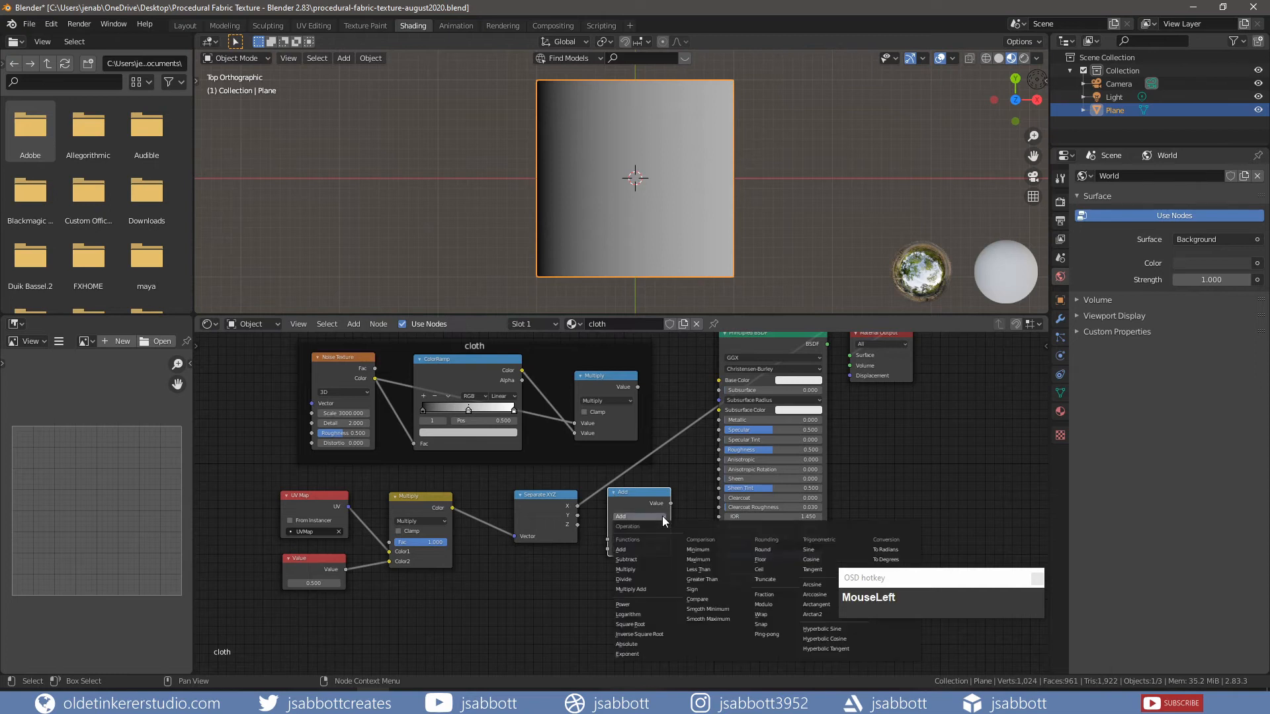
{"action": "left_click", "coordinate": [766, 604]}
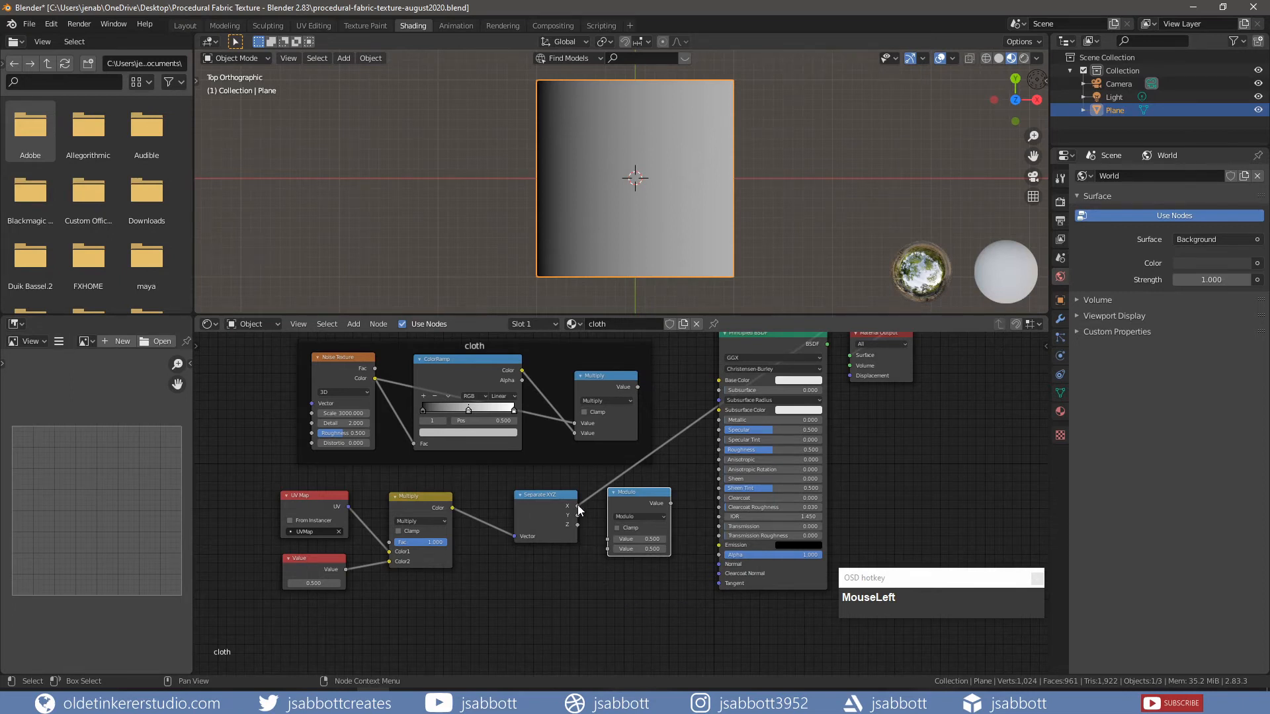
- Feed the X output of Separate XYZ into Modulo with a second value of 1, and preview the Modulo node
{"action": "left_click_drag", "start_coordinate": [577, 506], "coordinate": [577, 505]}
{"action": "left_click_drag", "start_coordinate": [577, 505], "coordinate": [604, 538]}
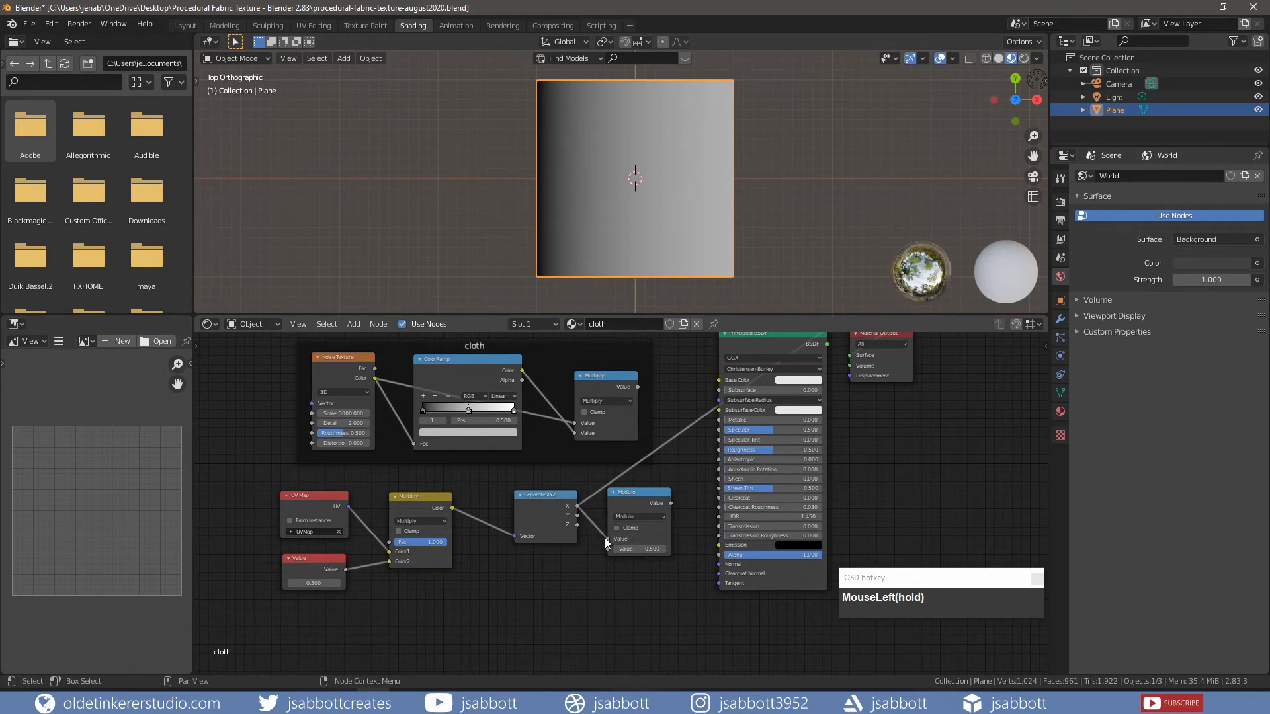
{"action": "left_click", "coordinate": [641, 550]}
{"action": "type", "text": "1"}
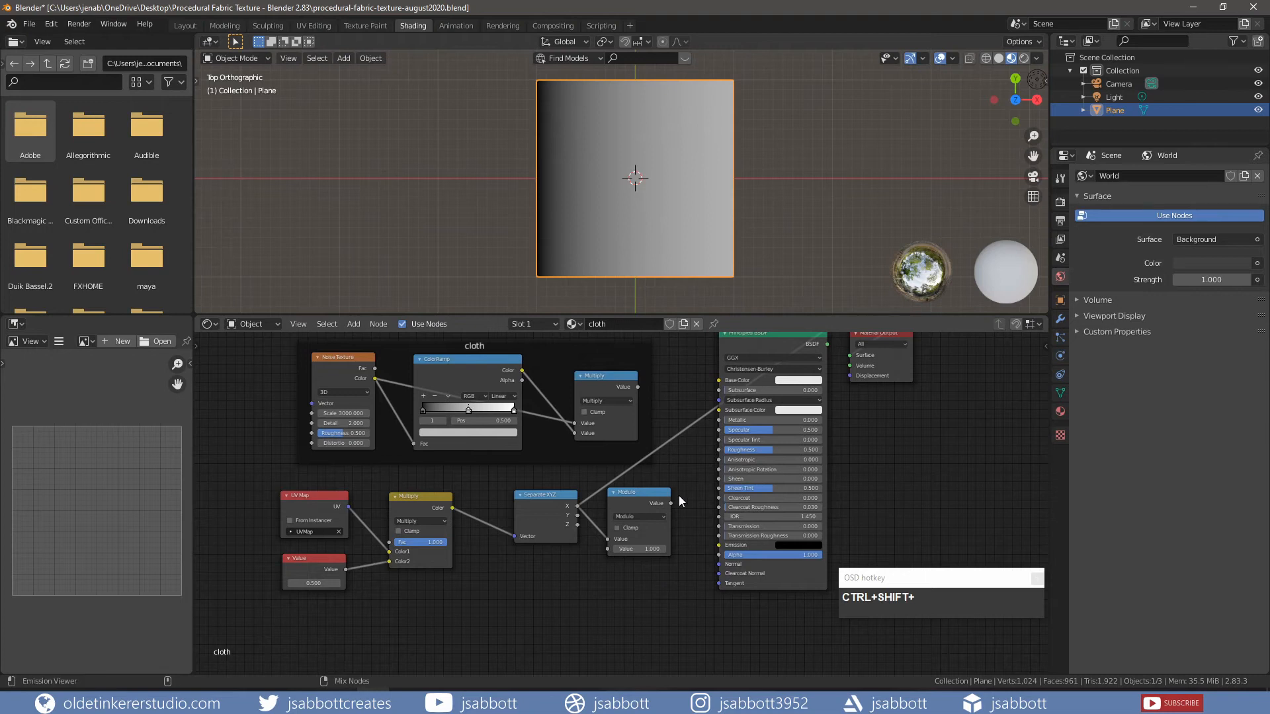
{"action": "left_click", "coordinate": [640, 491], "text": "ctrl+shift"}
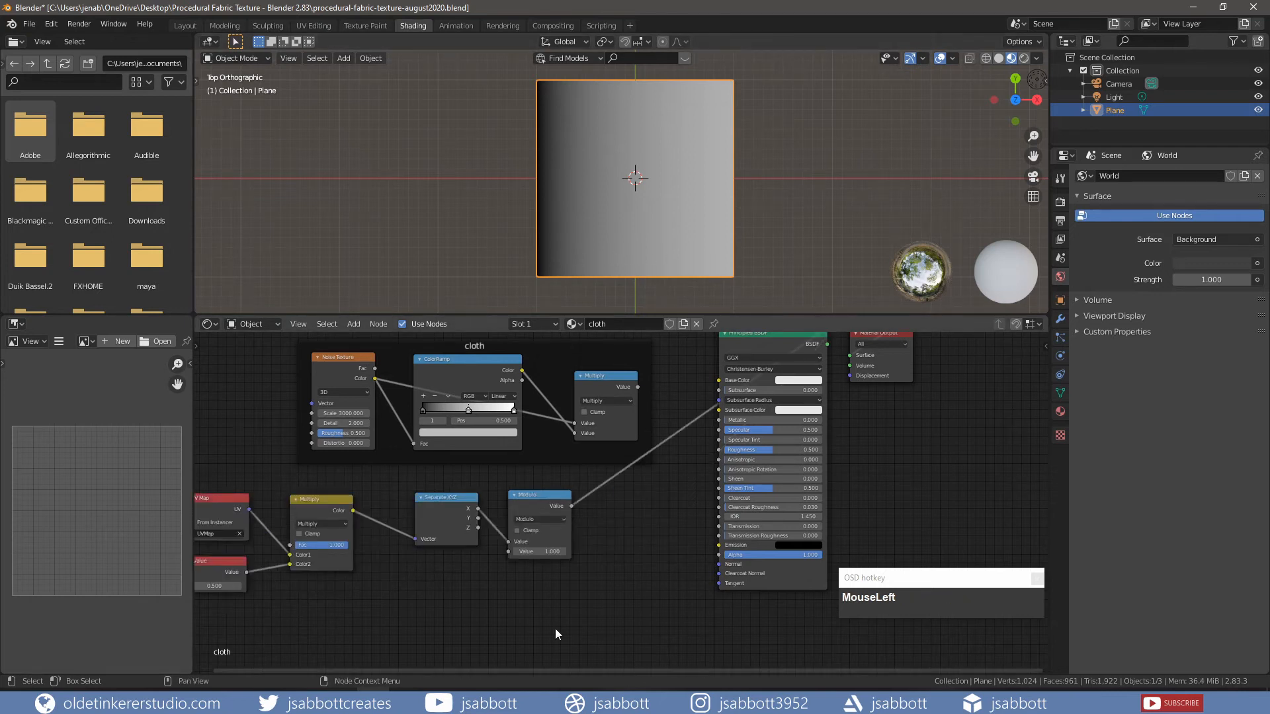
- Add a ColorRamp node between the Modulo node and the Principled BSDF
{"action": "key", "text": "shift+a"}
{"action": "mouse_move", "coordinate": [556, 629]}
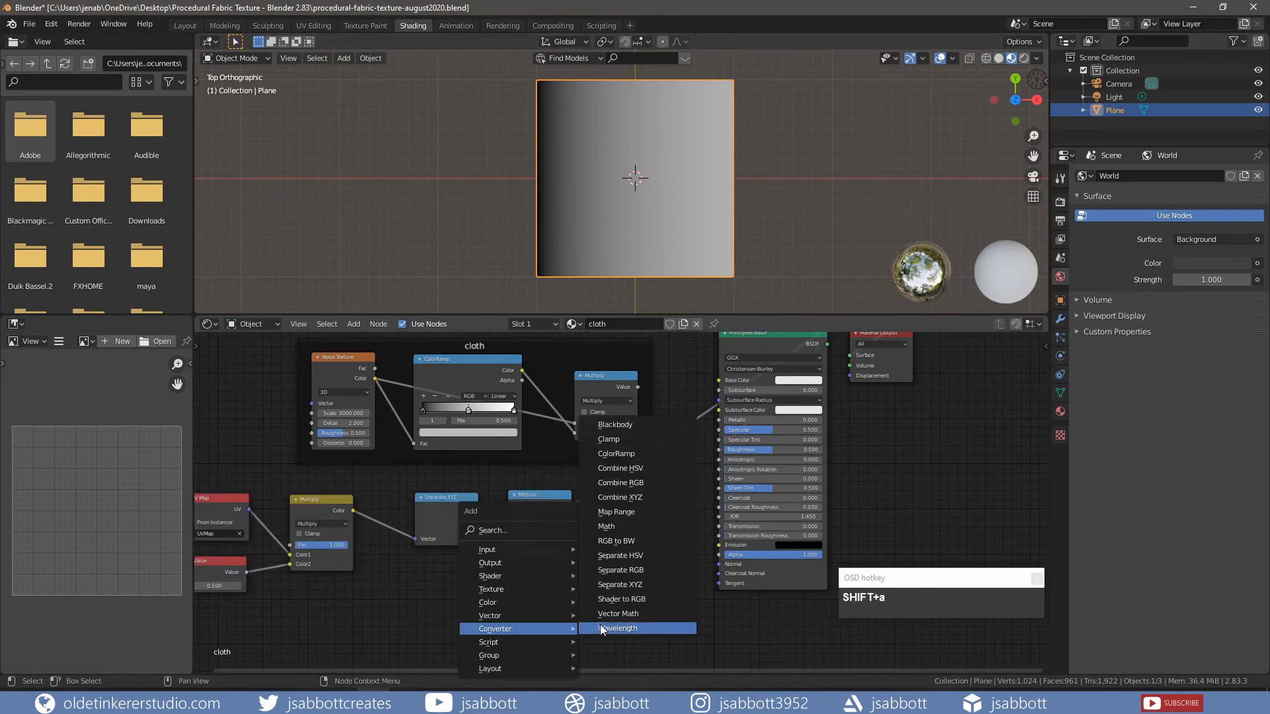
{"action": "left_click", "coordinate": [650, 454]}
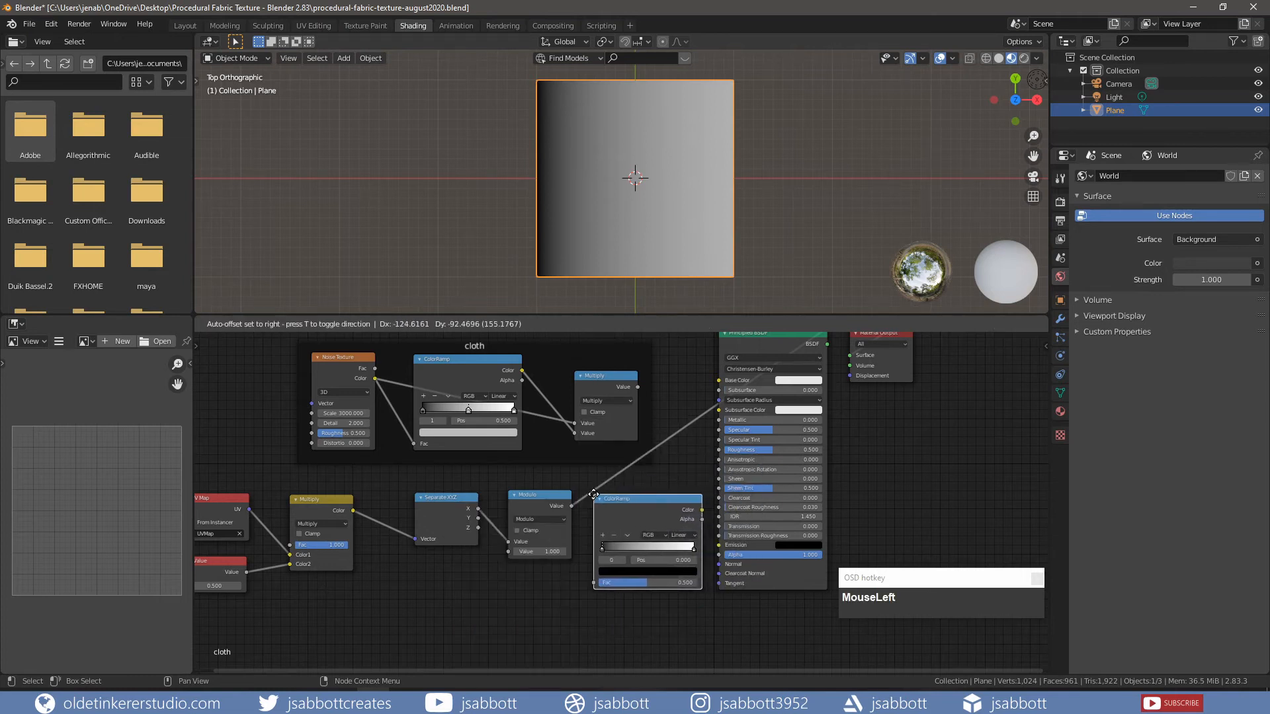
{"action": "left_click", "coordinate": [593, 494]}
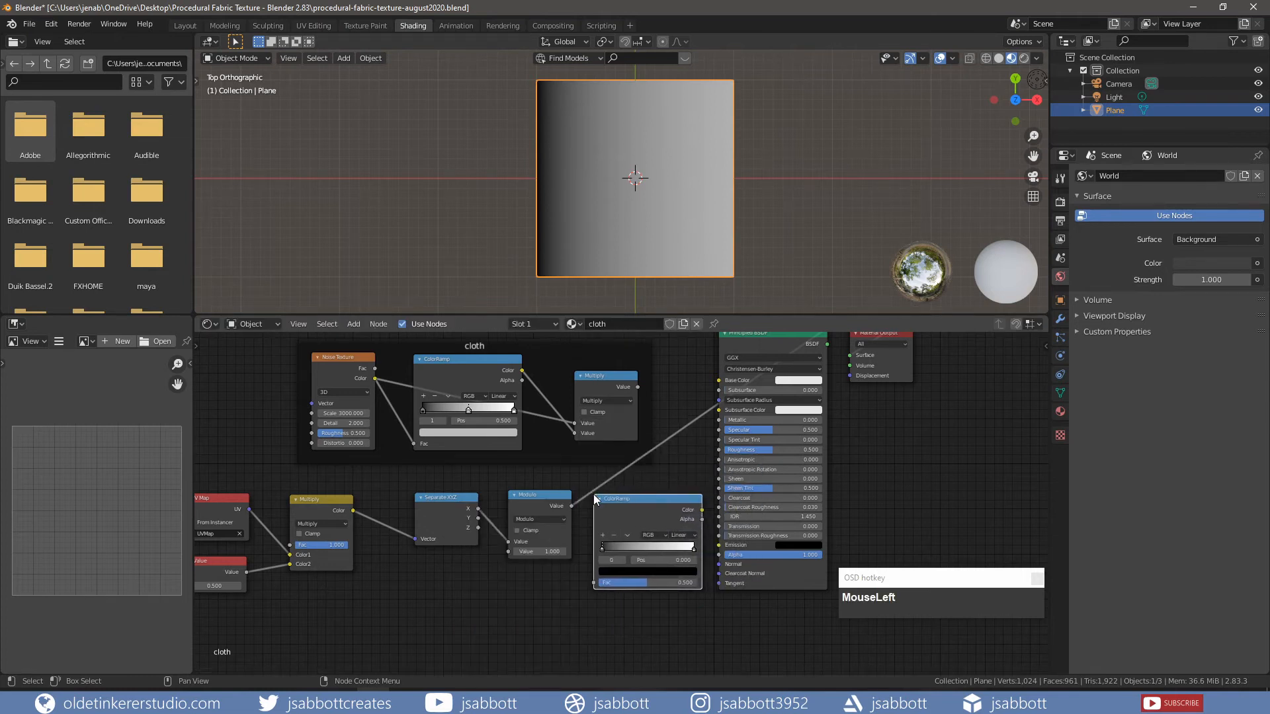
- Make the new ColorRamp's first stop white and add a black stop at position 0.5
{"action": "left_click", "coordinate": [601, 534]}
{"action": "left_click", "coordinate": [601, 550]}
{"action": "left_click", "coordinate": [617, 574]}
{"action": "left_click_drag", "start_coordinate": [677, 506], "coordinate": [677, 443]}
{"action": "left_click", "coordinate": [648, 549]}
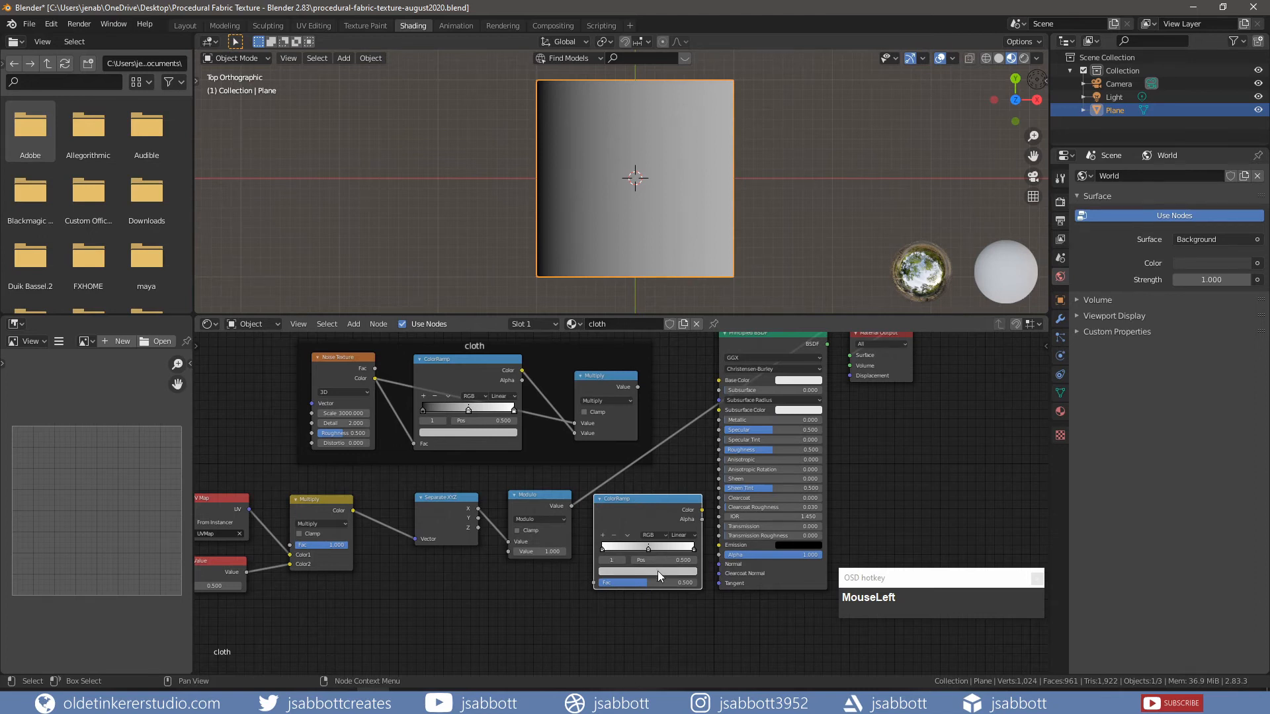
{"action": "left_click", "coordinate": [658, 570]}
{"action": "left_click_drag", "start_coordinate": [676, 458], "coordinate": [676, 519]}
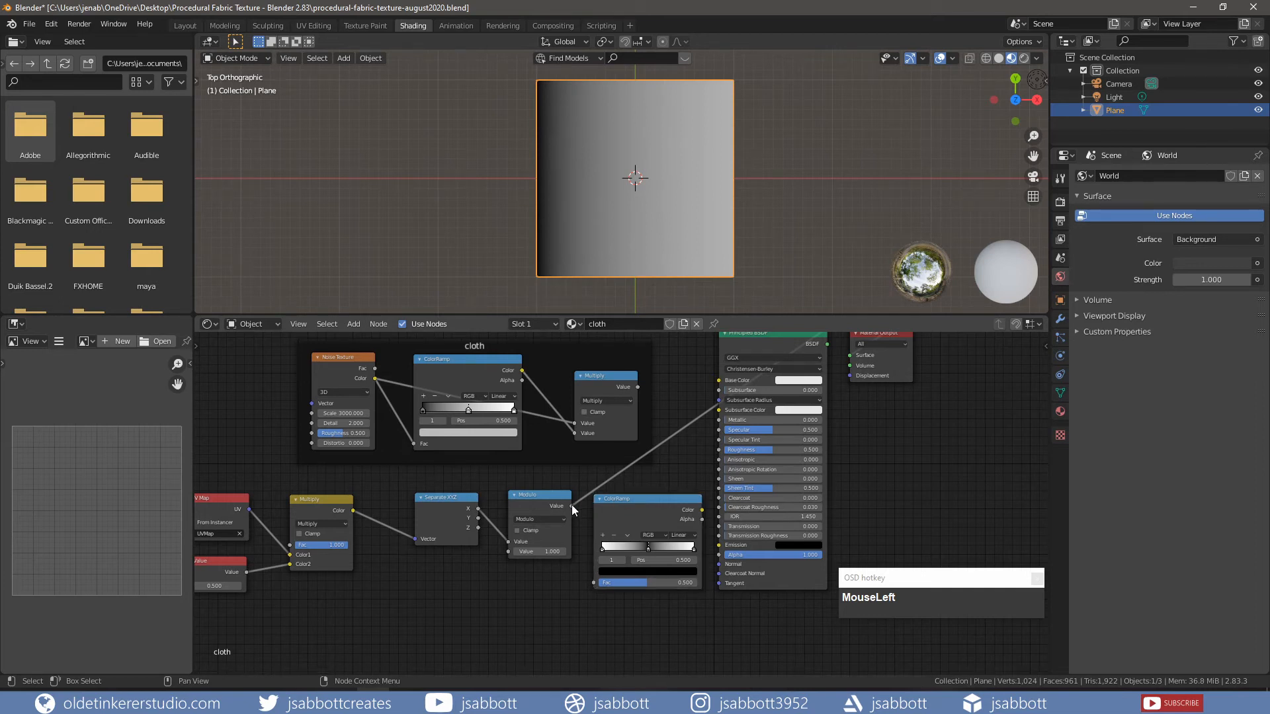
- Feed the Modulo output into the ColorRamp's Fac with the ramp previewed, and set the Value node to 35
{"action": "left_click_drag", "start_coordinate": [571, 507], "coordinate": [592, 584]}
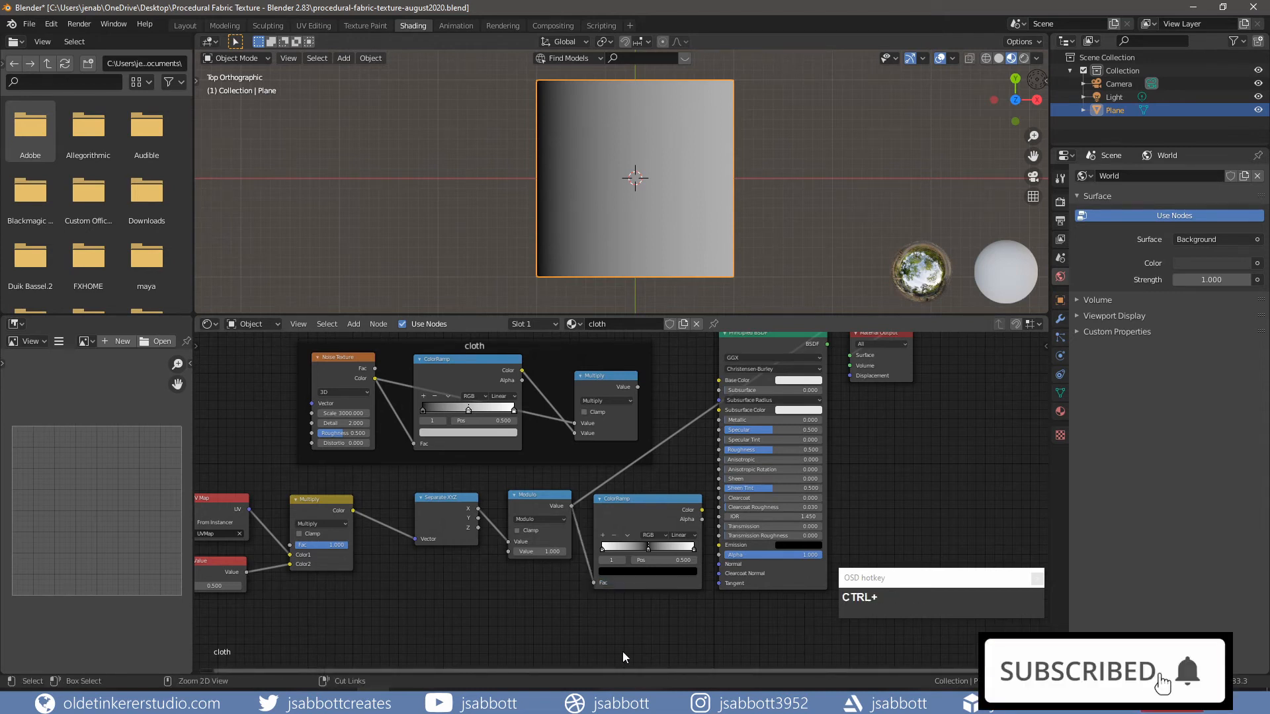
{"action": "left_click", "coordinate": [639, 505], "text": "ctrl+shift"}
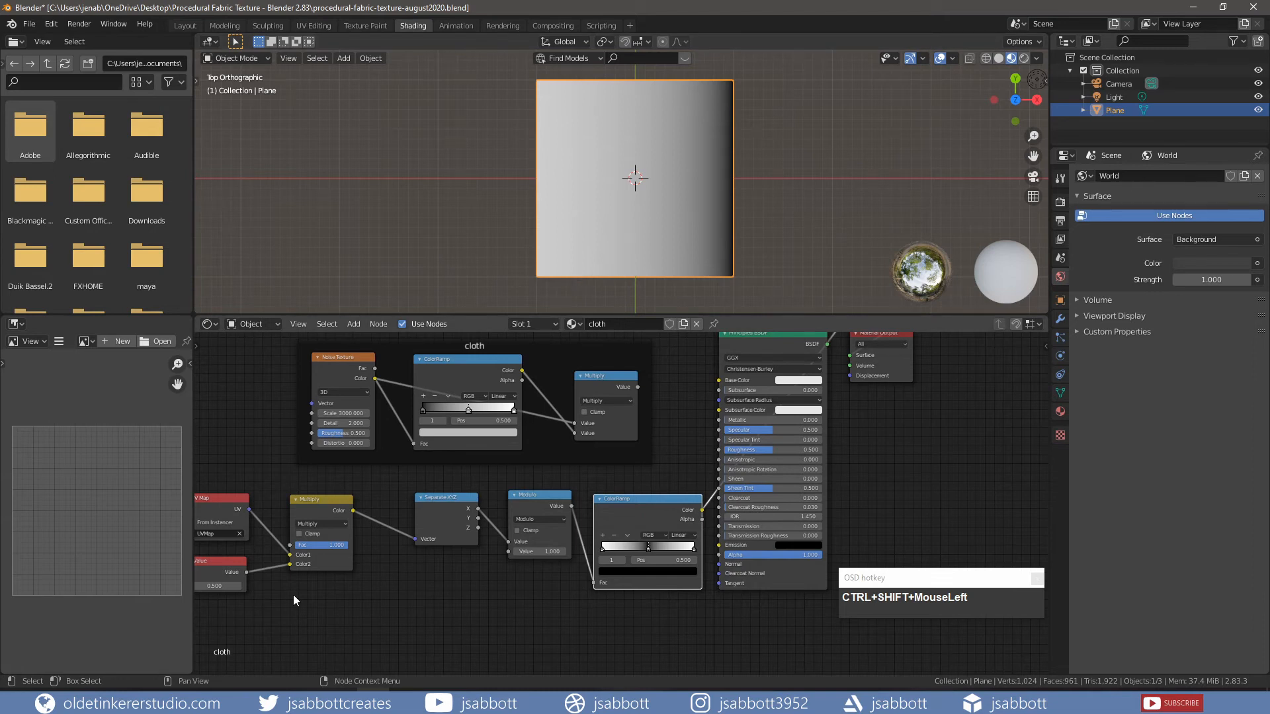
{"action": "left_click", "coordinate": [221, 586]}
{"action": "type", "text": "5"}
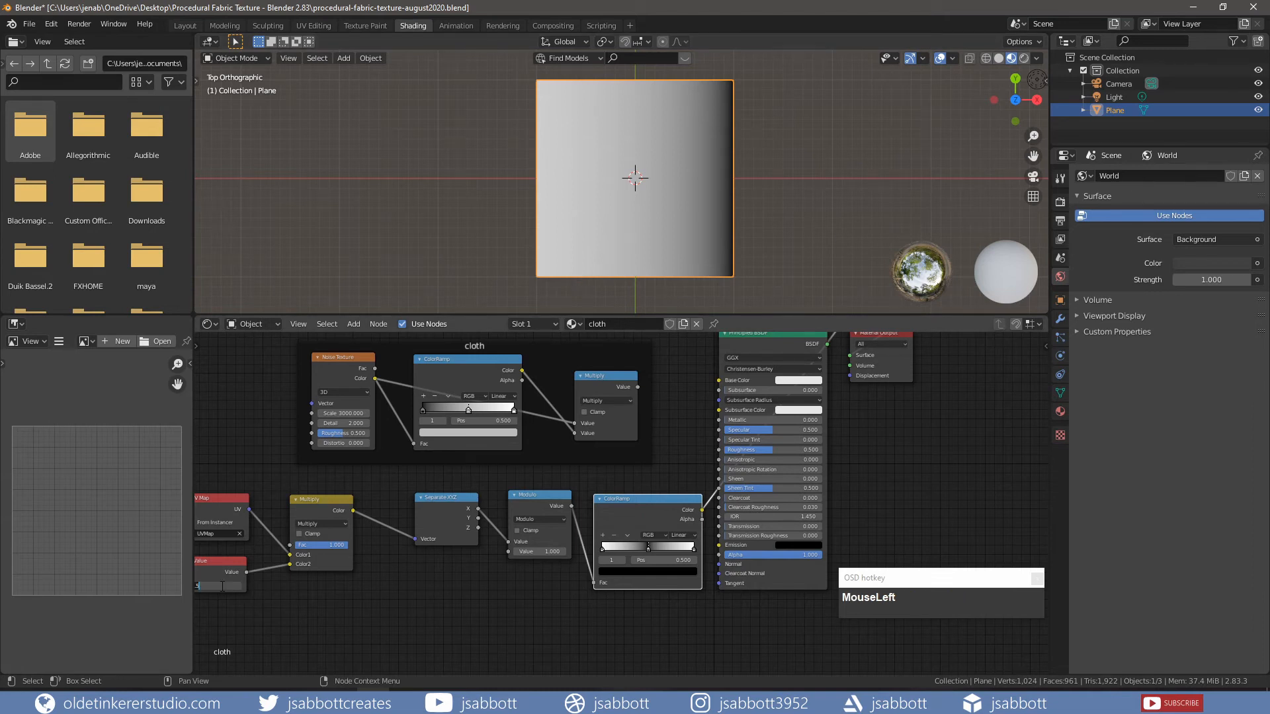
{"action": "type", "text": "5"}
{"action": "key", "text": "Return"}
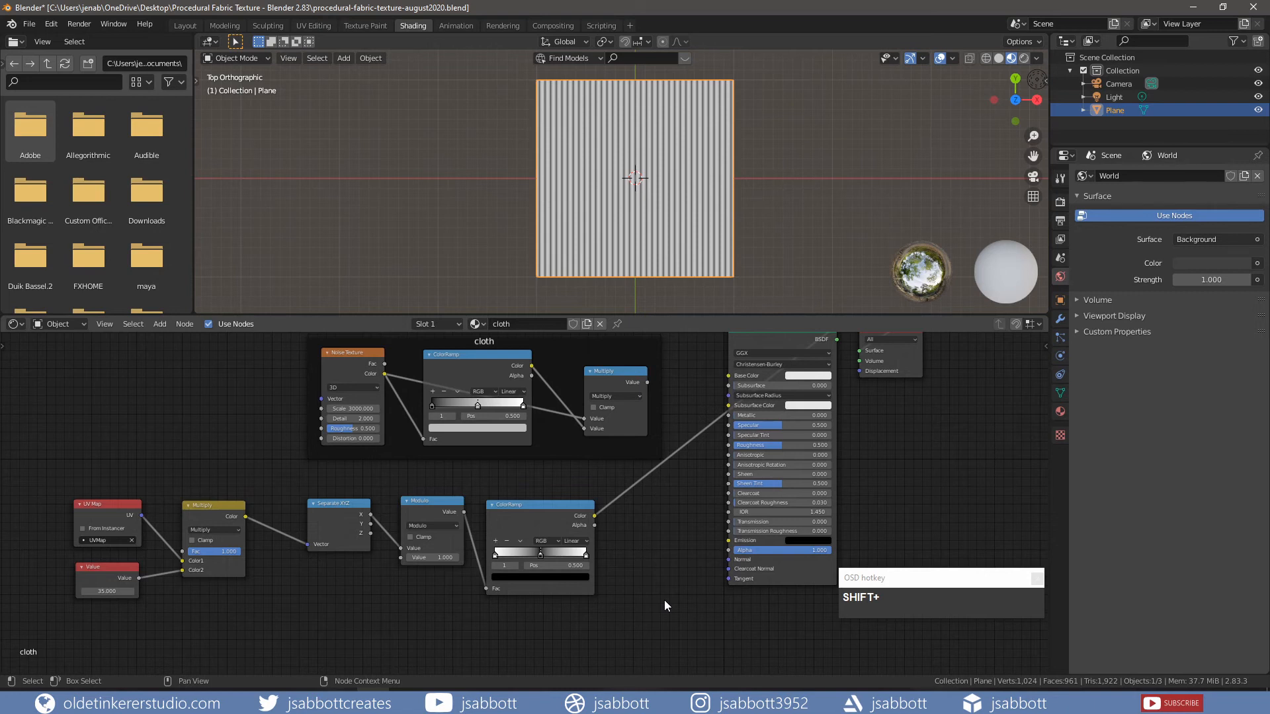
- Add a Math node after the stripe ColorRamp and set its operation to Greater Than
{"action": "key", "text": "shift+a"}
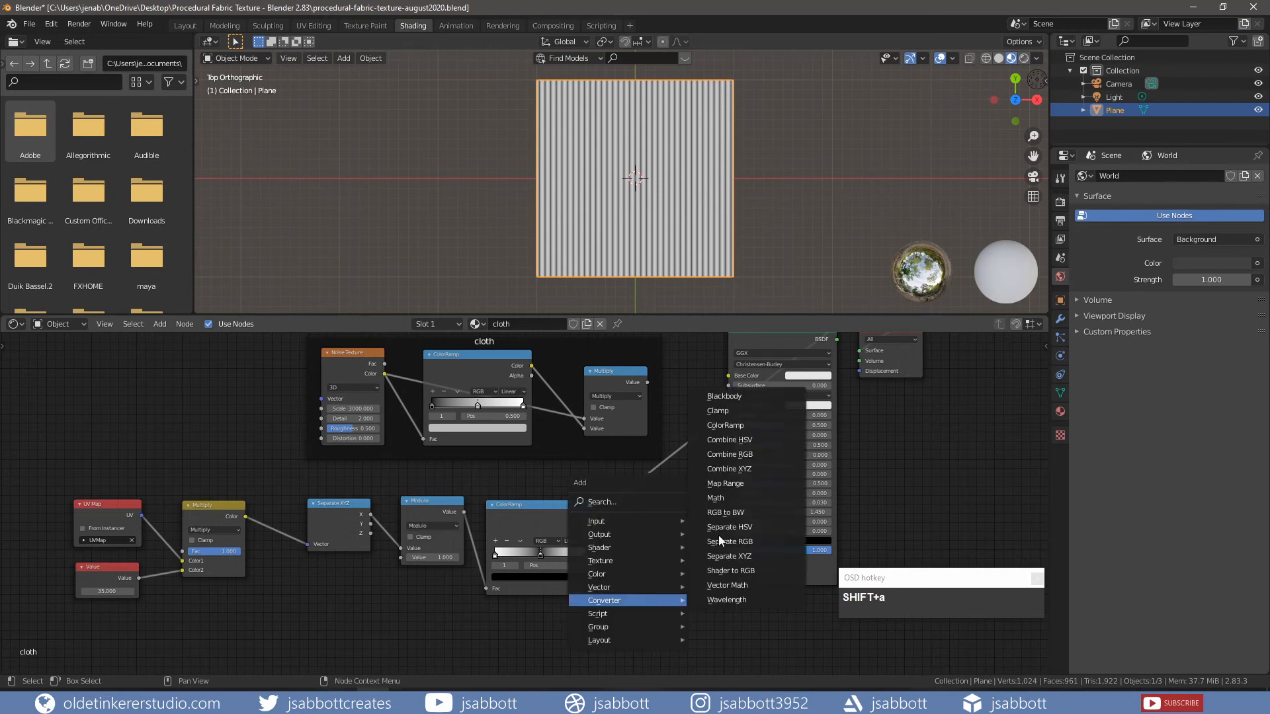
{"action": "left_click", "coordinate": [716, 498]}
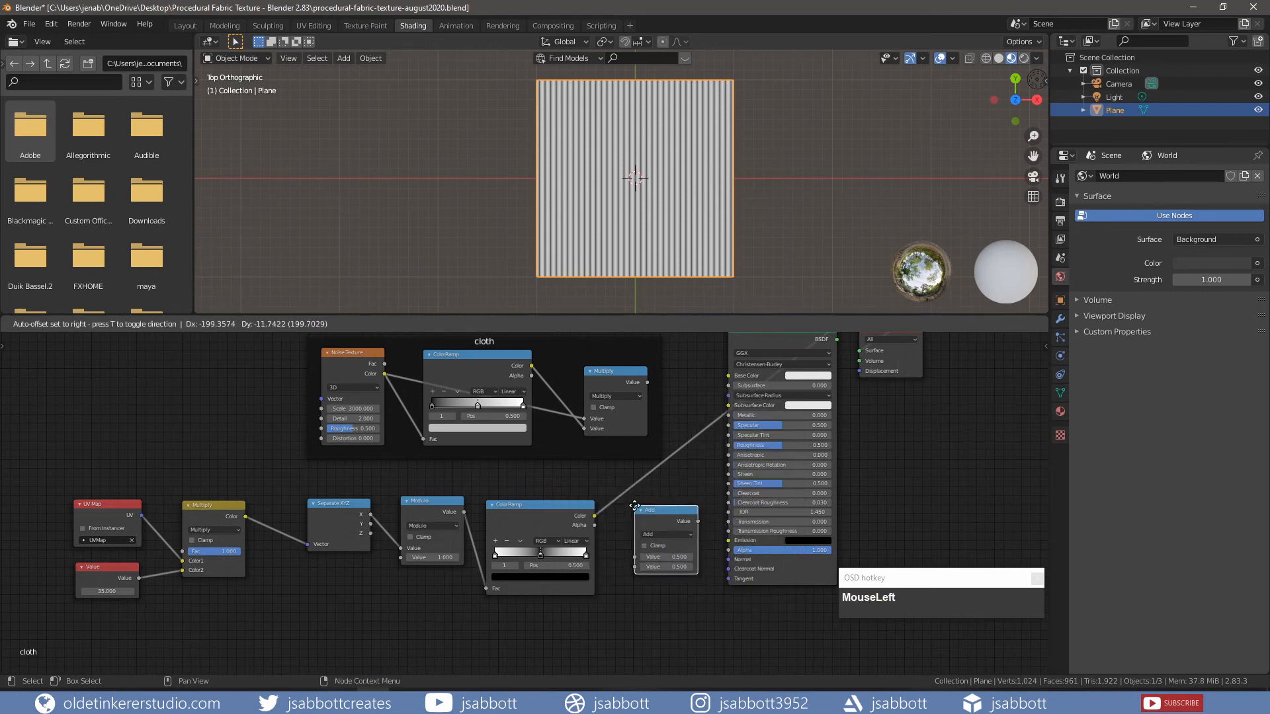
{"action": "left_click", "coordinate": [636, 509]}
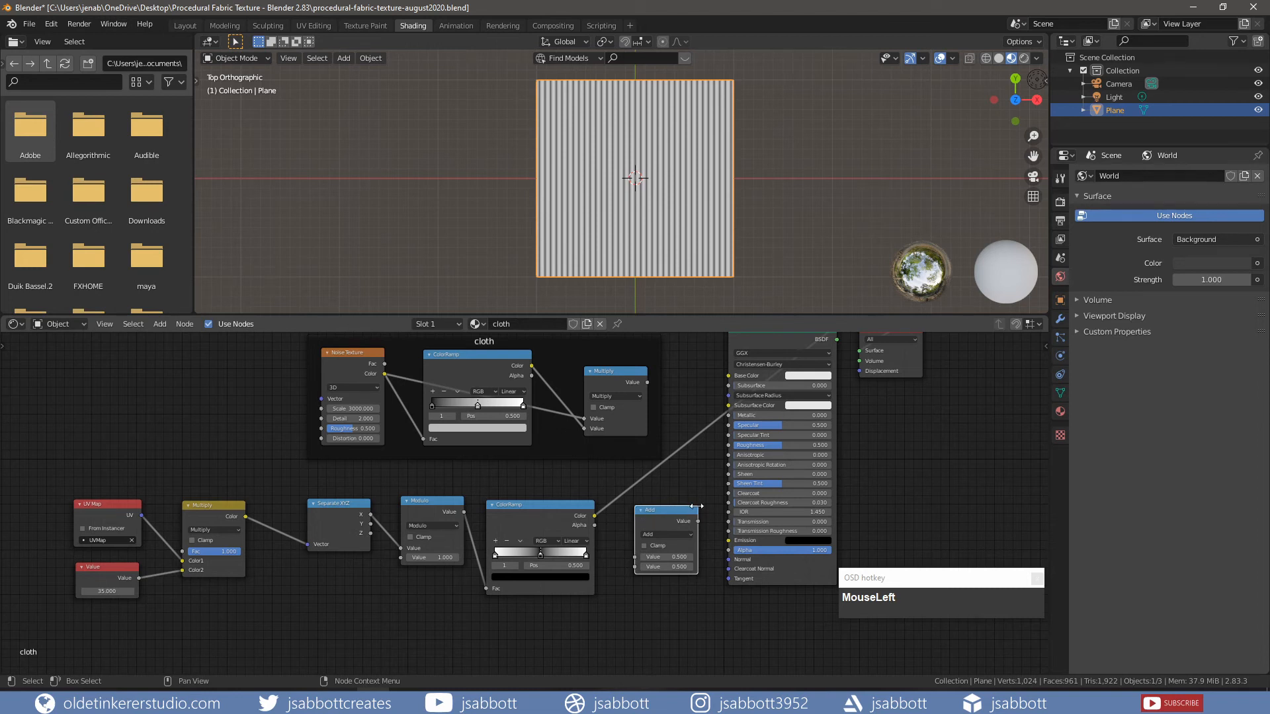
{"action": "left_click", "coordinate": [689, 536]}
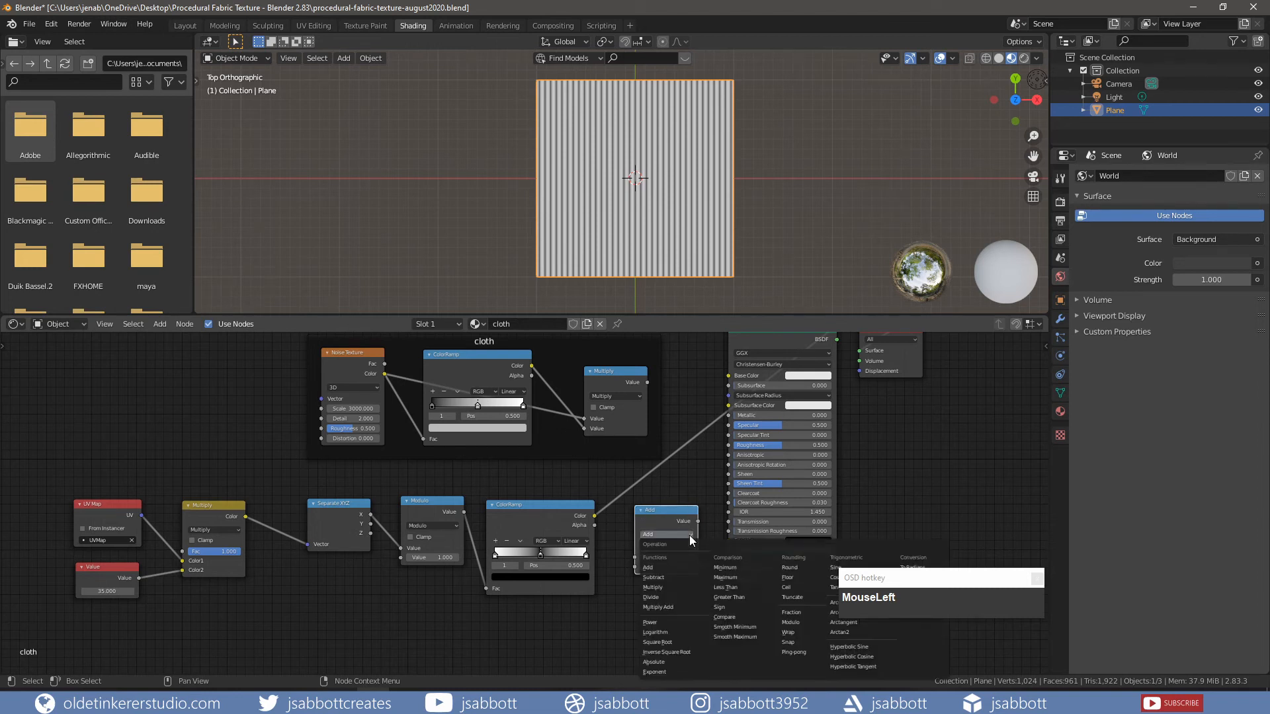
{"action": "left_click", "coordinate": [731, 597]}
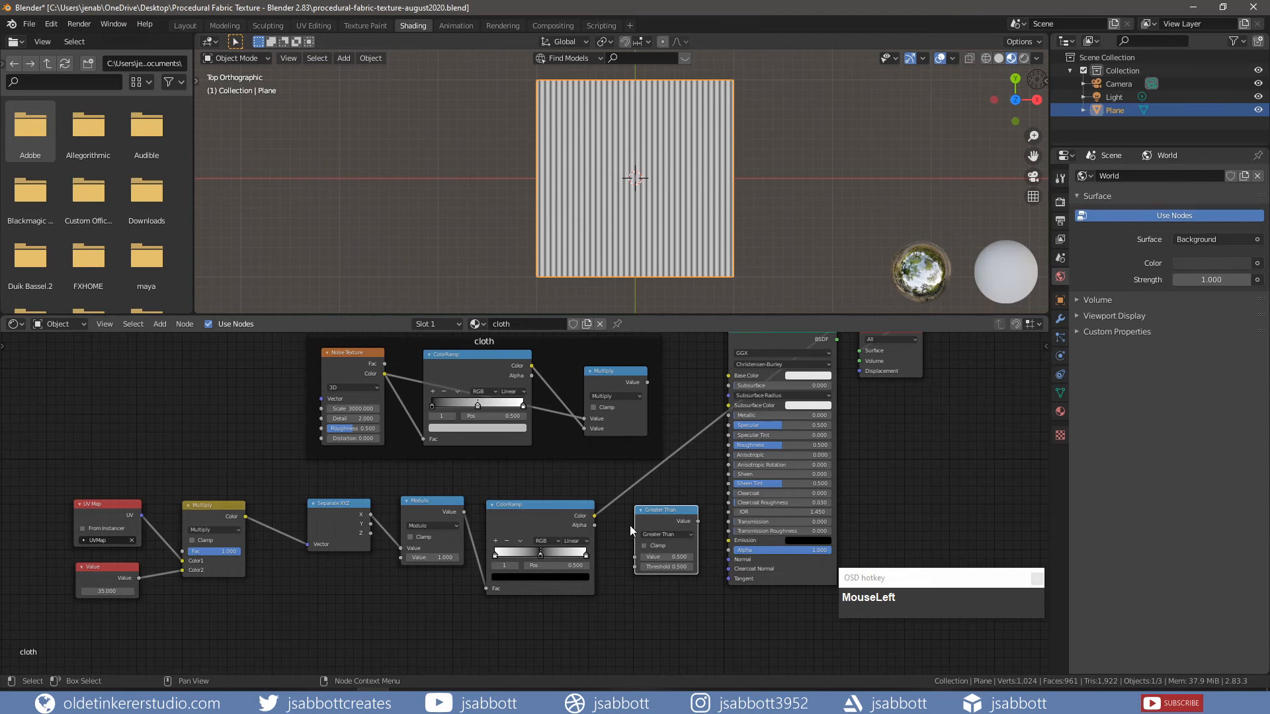
- Connect the ColorRamp's Color output to the Greater Than node's Value input and preview the Greater Than node
{"action": "left_click", "coordinate": [595, 514]}
{"action": "left_click_drag", "start_coordinate": [595, 516], "coordinate": [631, 555]}
{"action": "left_click", "coordinate": [667, 510], "text": "ctrl+shift"}
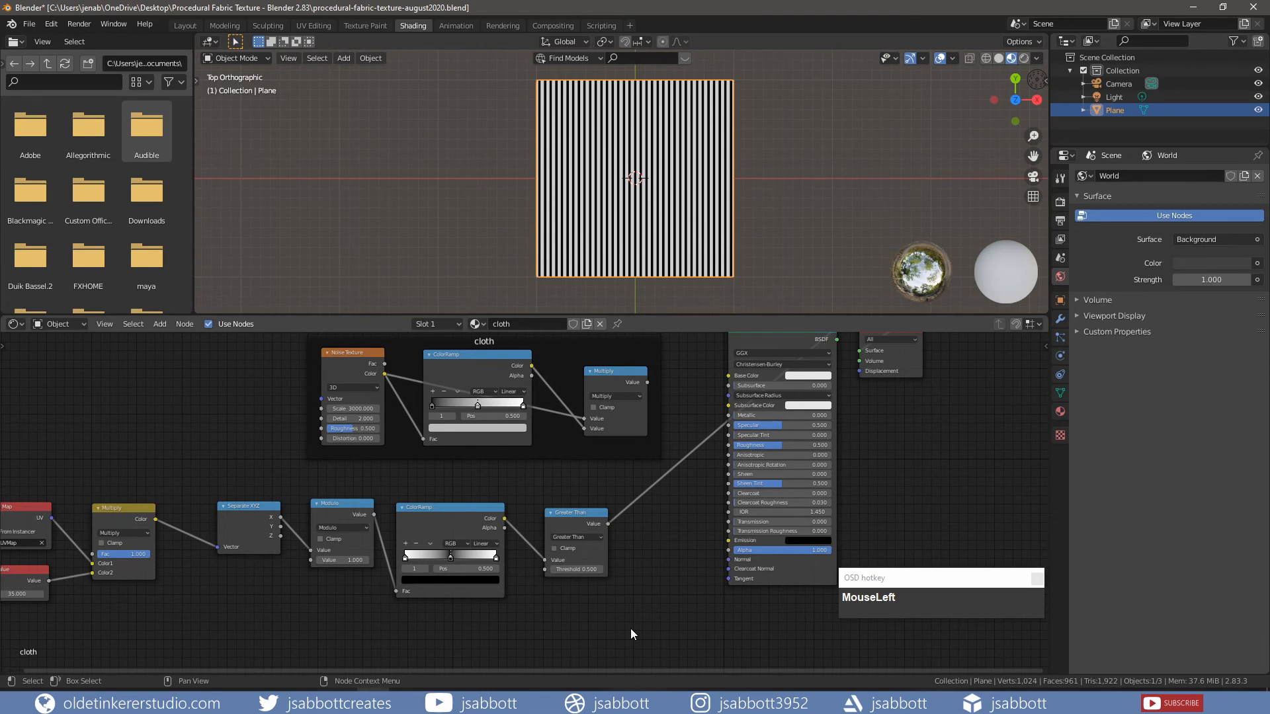
- Add a MixRGB node just after the Greater Than node
{"action": "key", "text": "shift+a"}
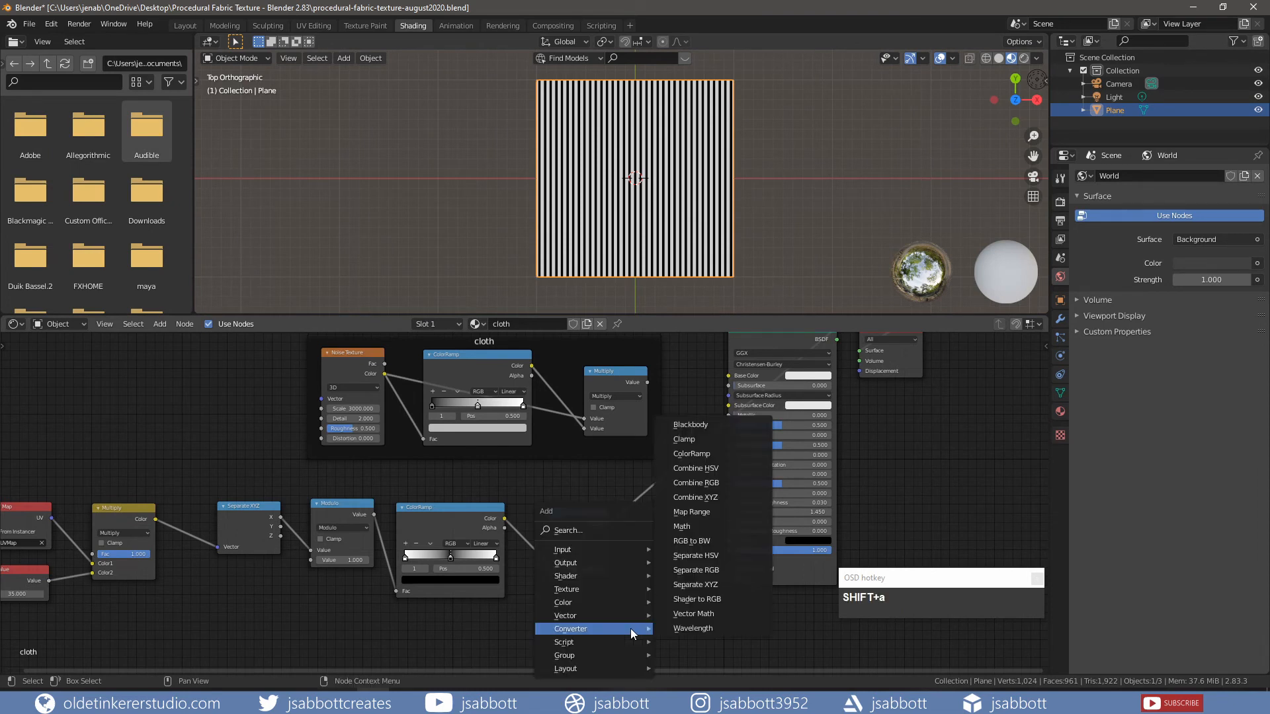
{"action": "mouse_move", "coordinate": [633, 603]}
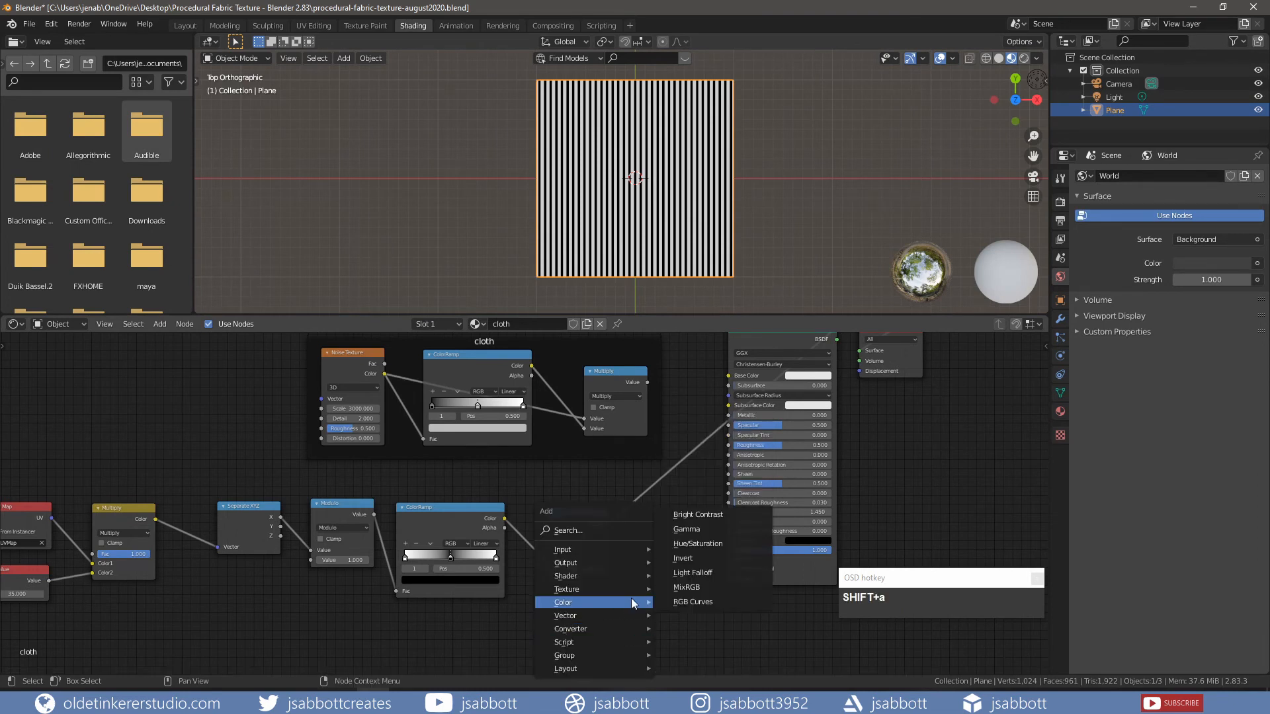
{"action": "left_click", "coordinate": [700, 591]}
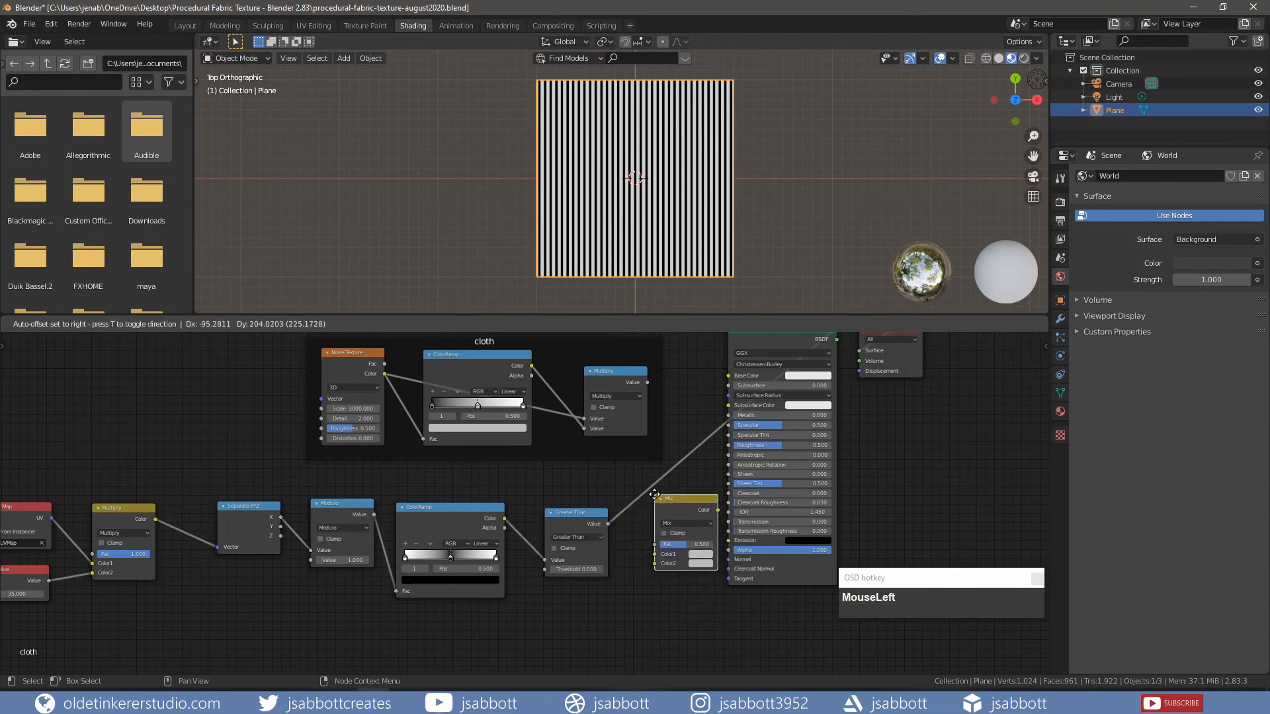
{"action": "left_click", "coordinate": [656, 501]}
{"action": "left_click_drag", "start_coordinate": [687, 506], "coordinate": [677, 510]}
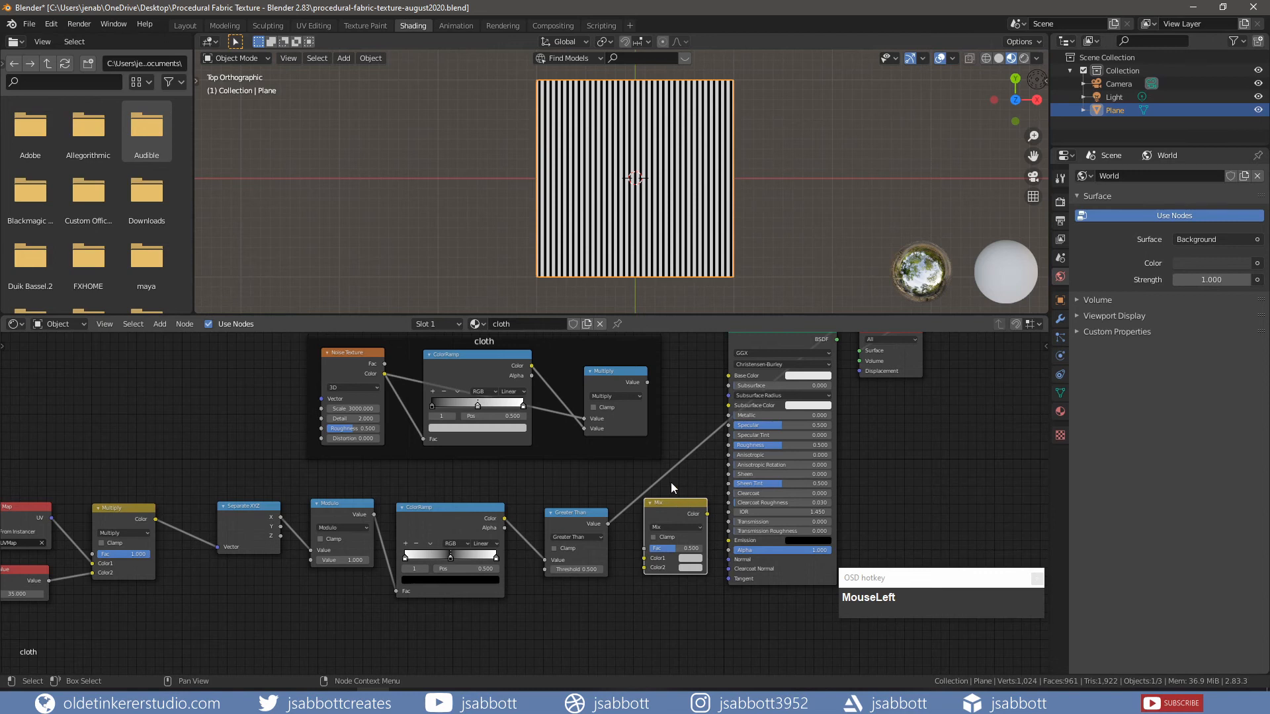
- Connect the cloth frame's Multiply output to the Mix node's Color1 and the Greater Than output to Color2
{"action": "left_click", "coordinate": [645, 380]}
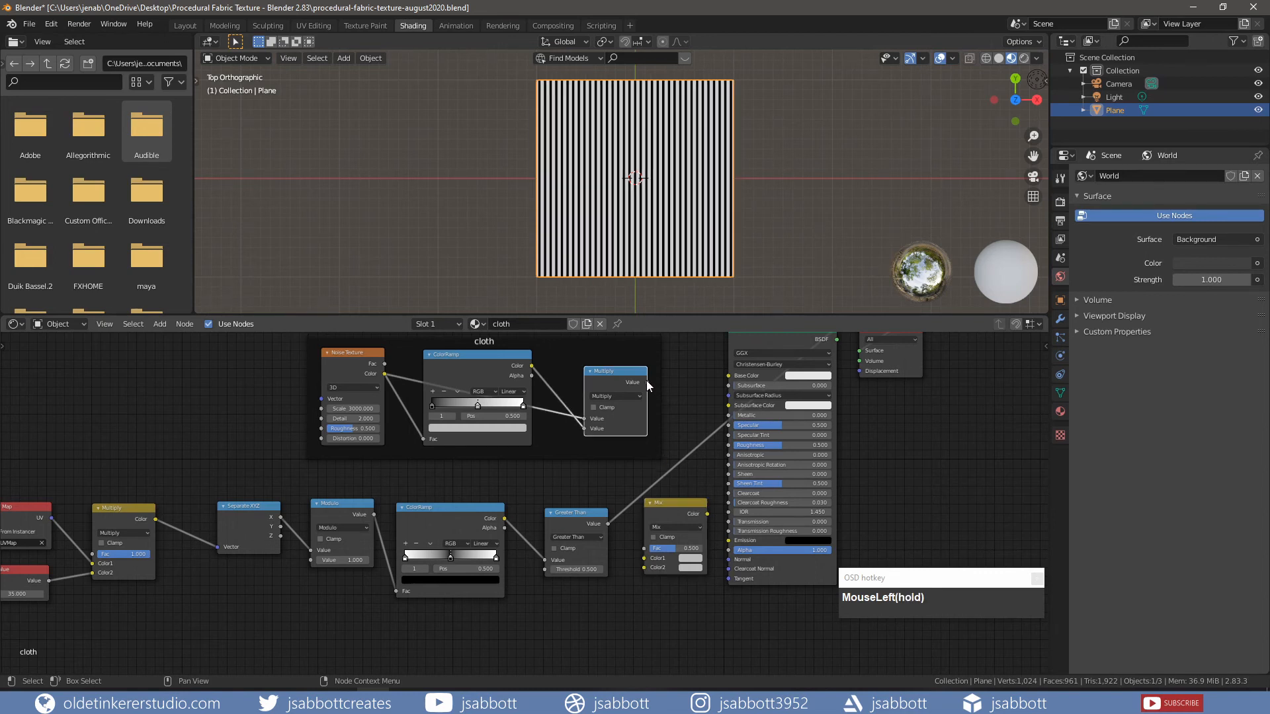
{"action": "left_click_drag", "start_coordinate": [645, 380], "coordinate": [645, 559]}
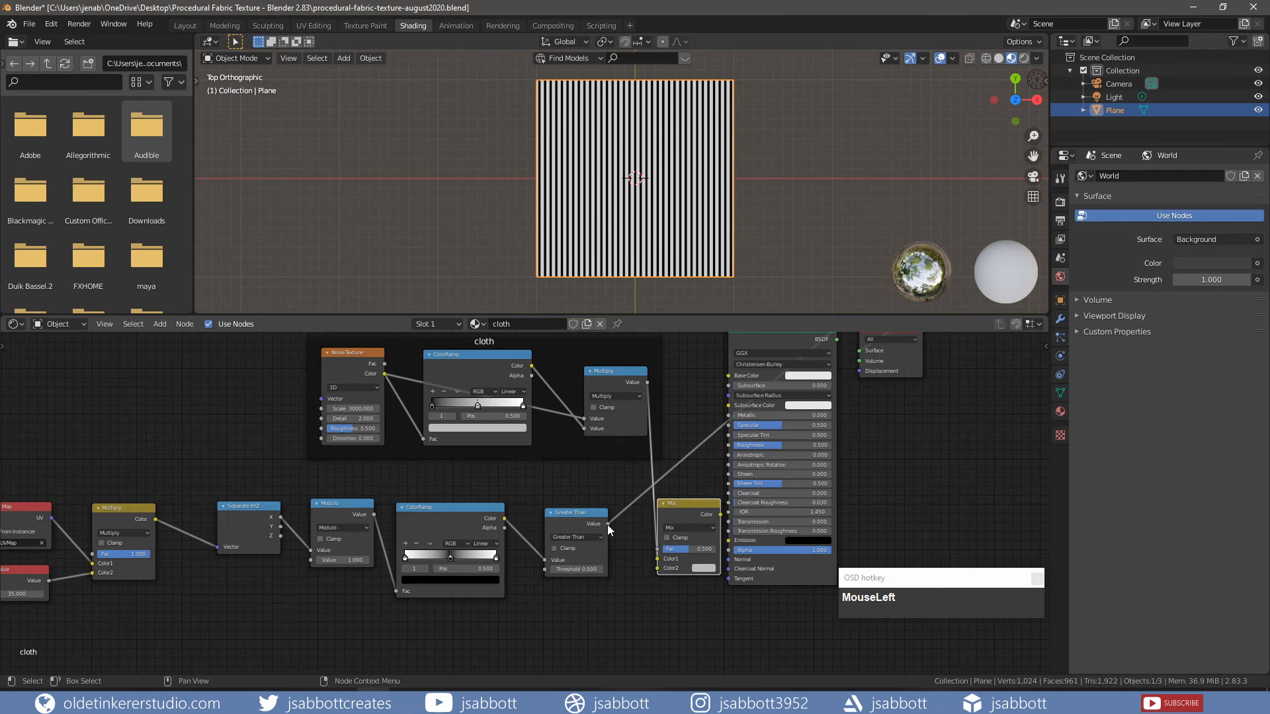
{"action": "left_click_drag", "start_coordinate": [608, 524], "coordinate": [657, 569]}
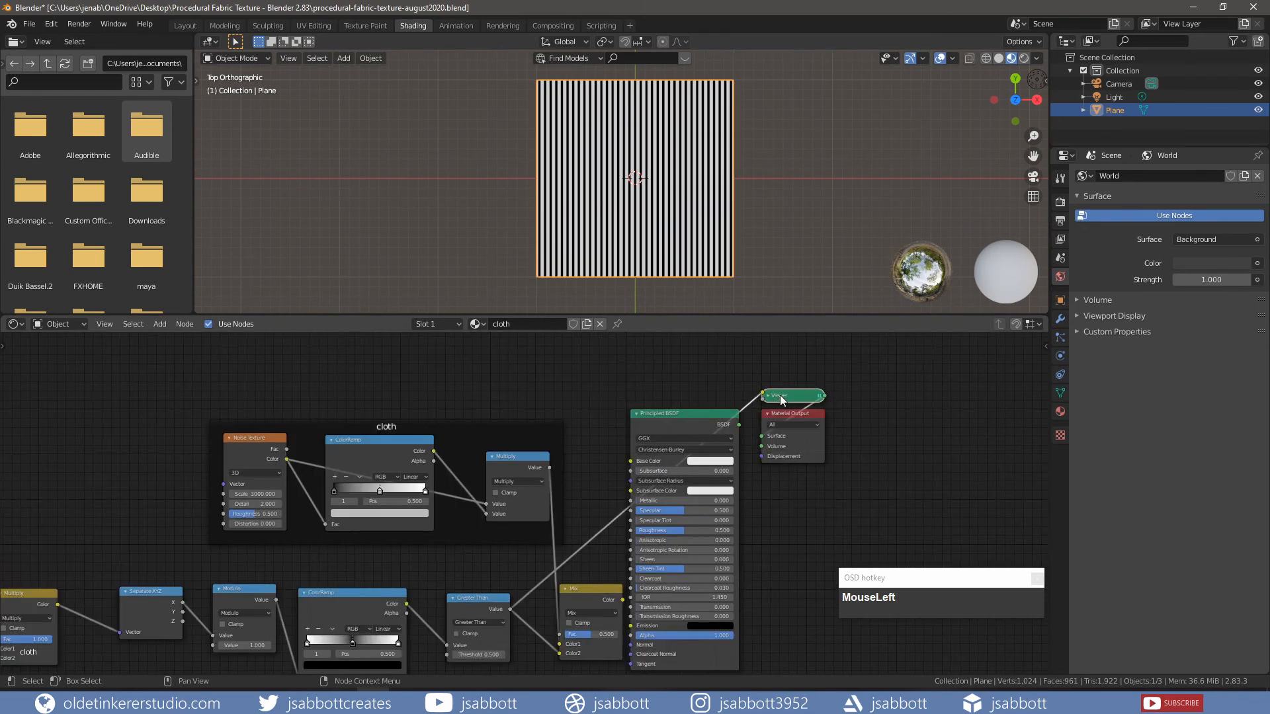
- Delete the Viewer node, then link Mix's Color output to Base Color and the Principled BSDF to the Material Output's Surface
{"action": "key", "text": "Delete"}
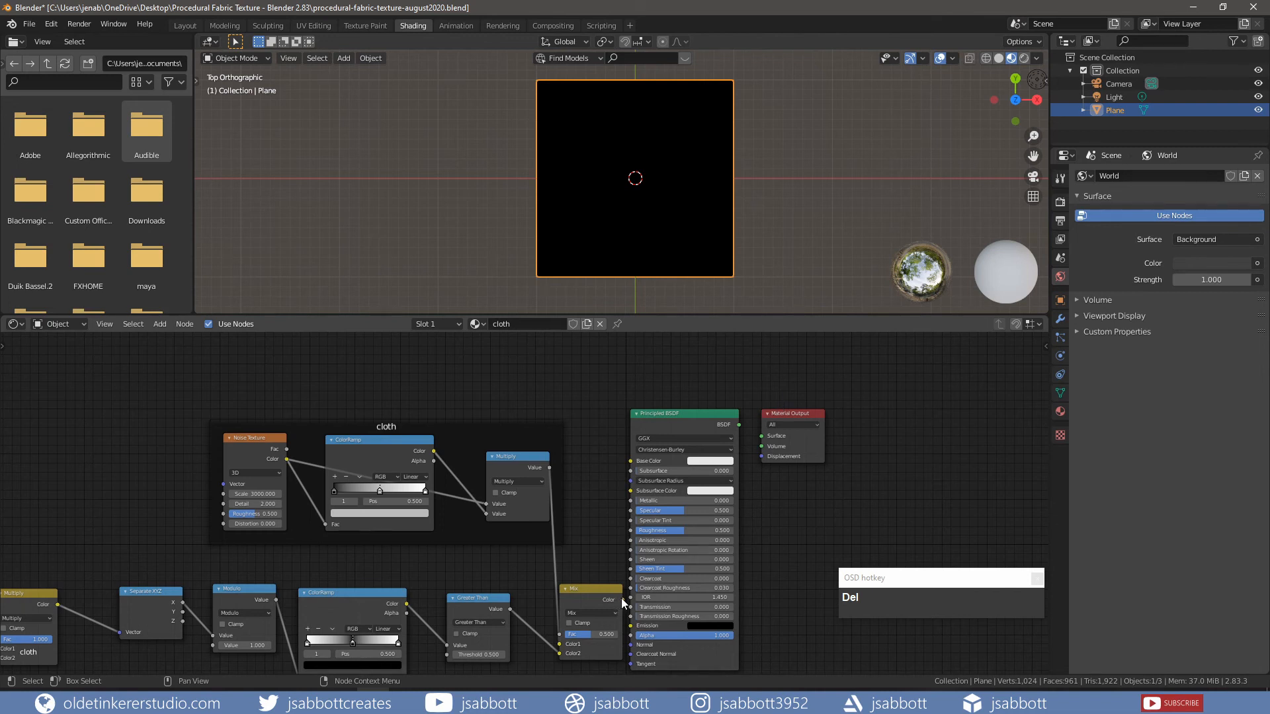
{"action": "left_click_drag", "start_coordinate": [622, 601], "coordinate": [629, 462]}
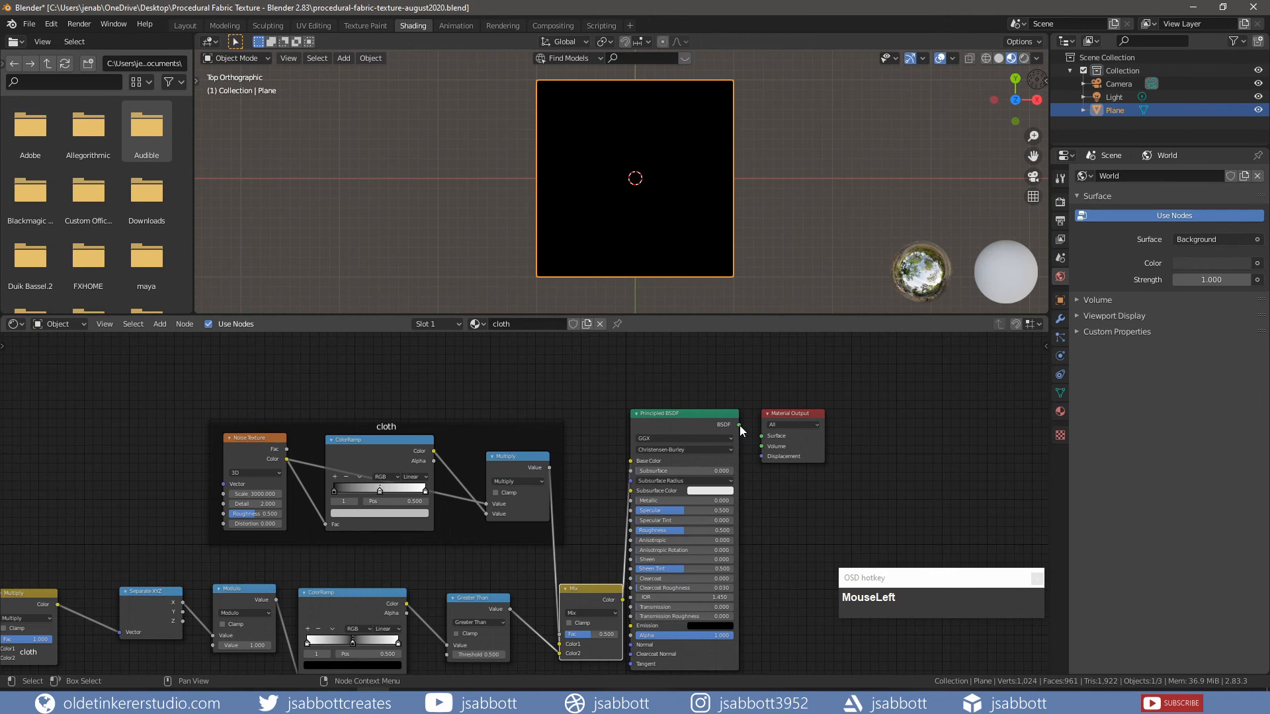
{"action": "left_click_drag", "start_coordinate": [740, 426], "coordinate": [759, 442]}
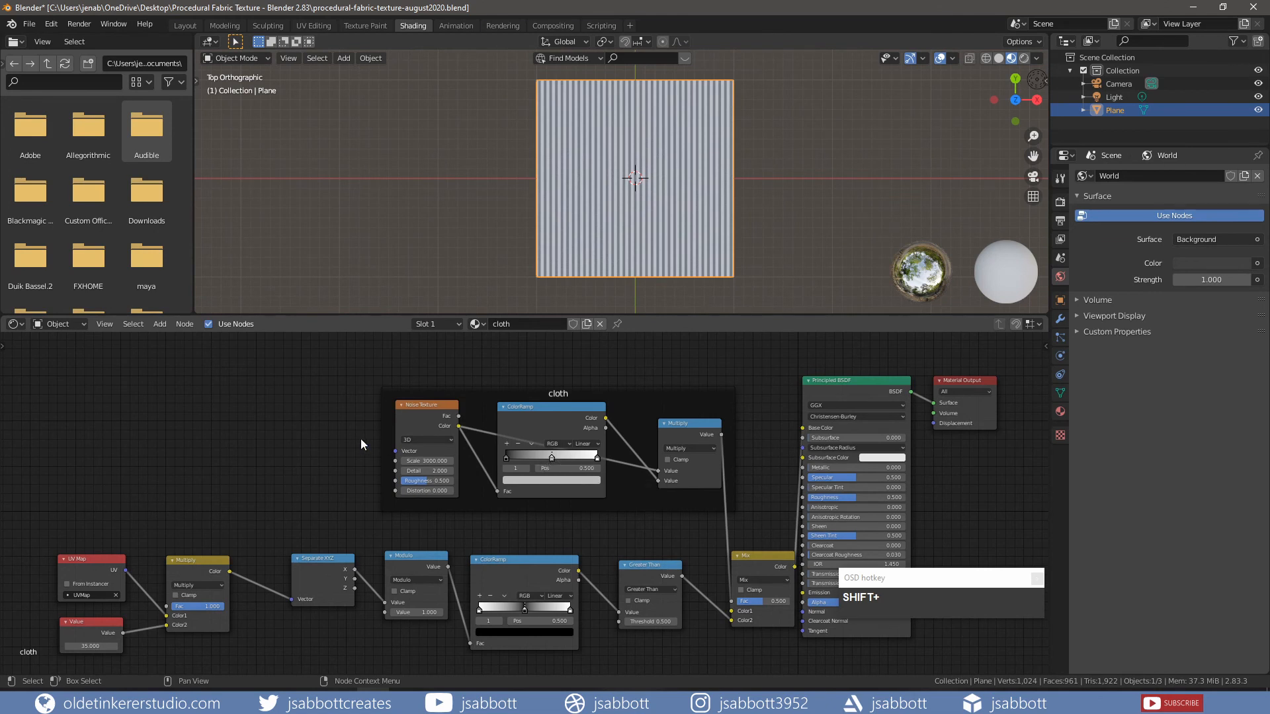
- Join the nodes from UV Map and Value through Greater Than into a frame labelled stripes, and save the file
{"action": "scroll", "coordinate": [241, 467], "scroll_direction": "down", "scroll_amount": 1}
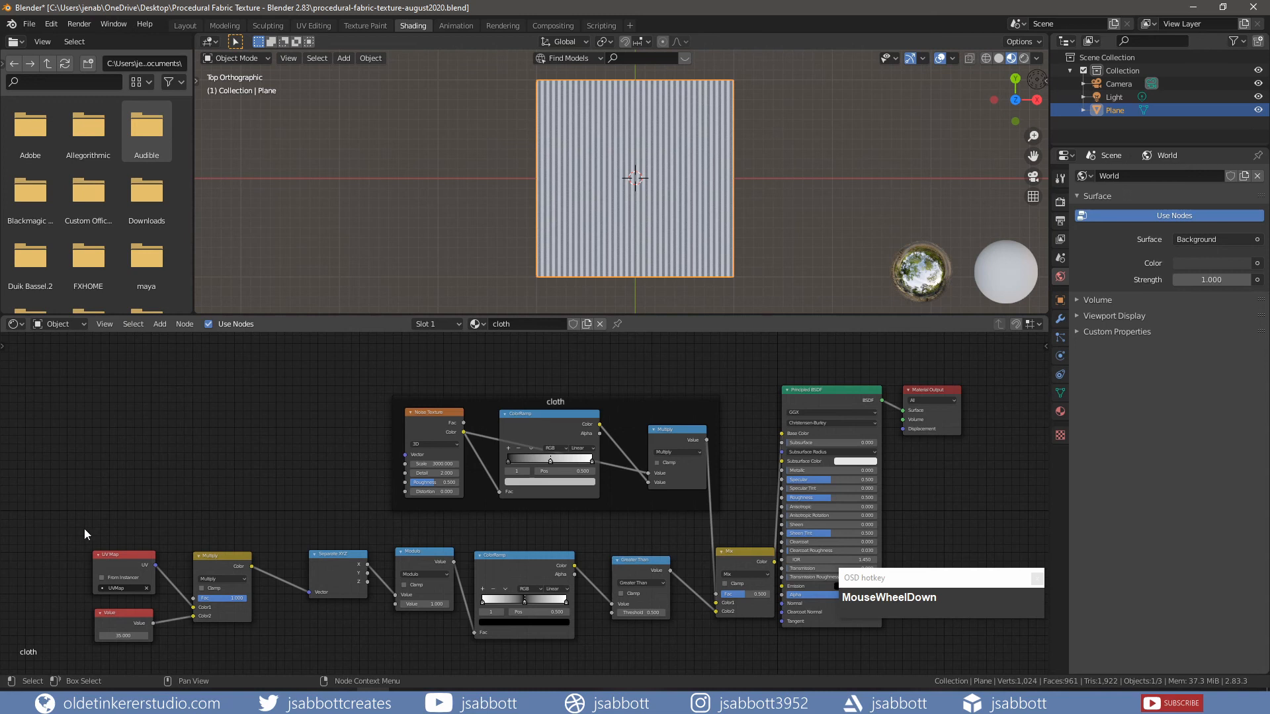
{"action": "left_click_drag", "start_coordinate": [57, 543], "coordinate": [667, 647]}
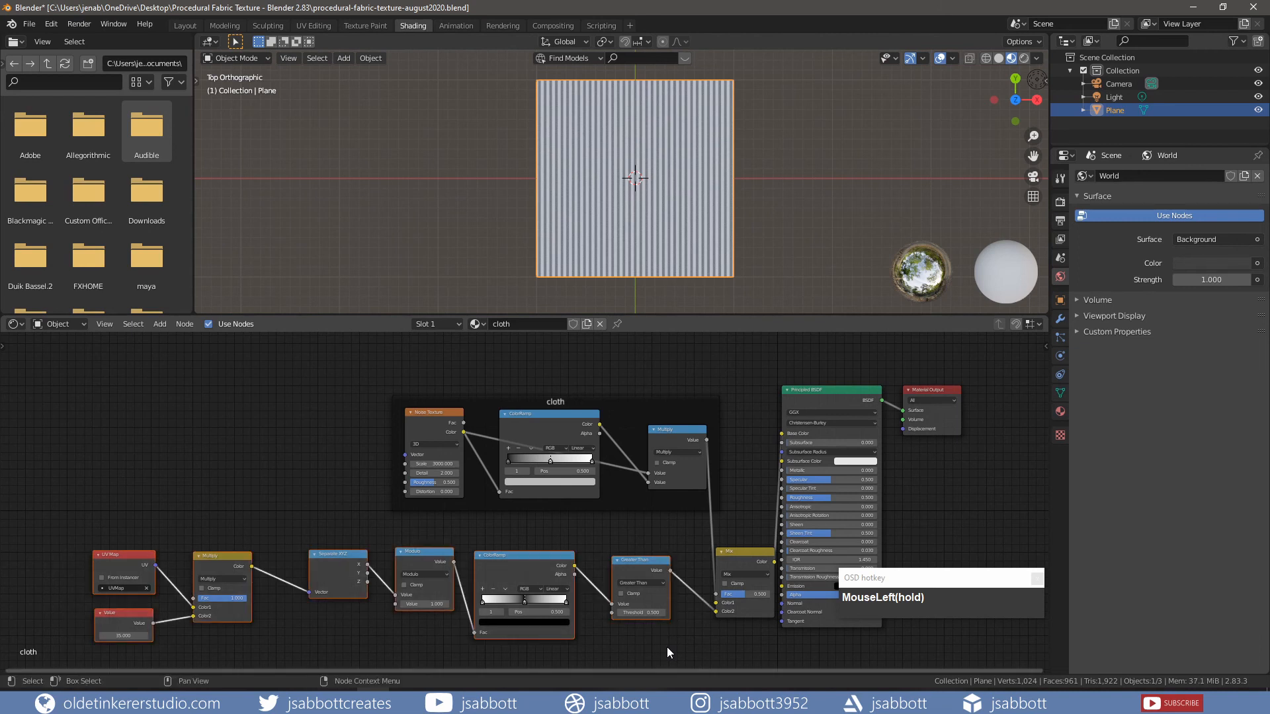
{"action": "key", "text": "ctrl+j"}
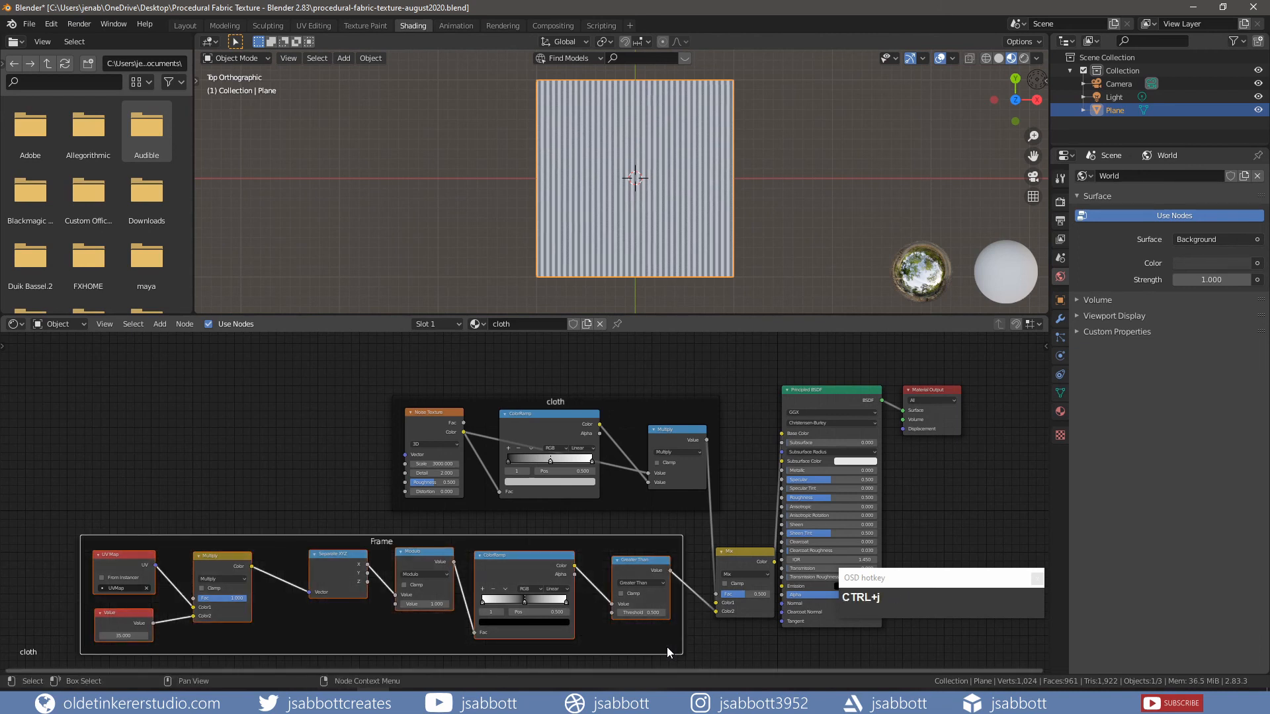
{"action": "right_click", "coordinate": [666, 647]}
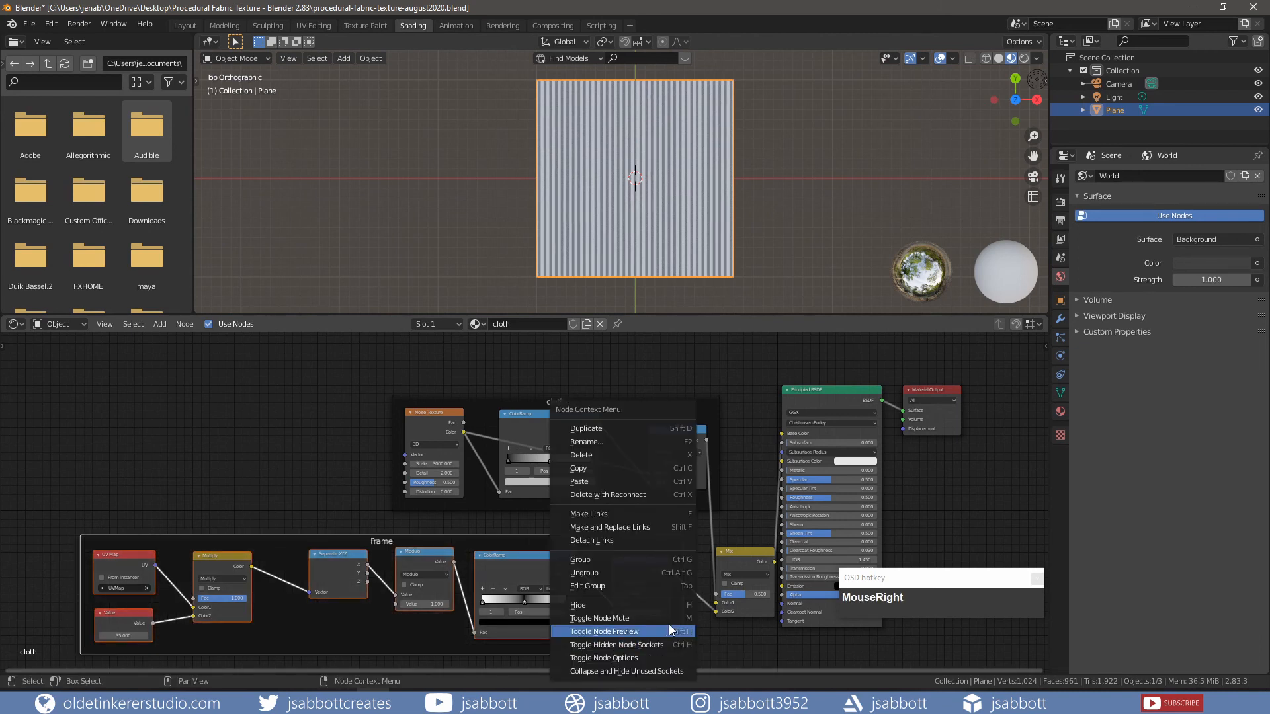
{"action": "left_click", "coordinate": [606, 445]}
{"action": "type", "text": "str"}
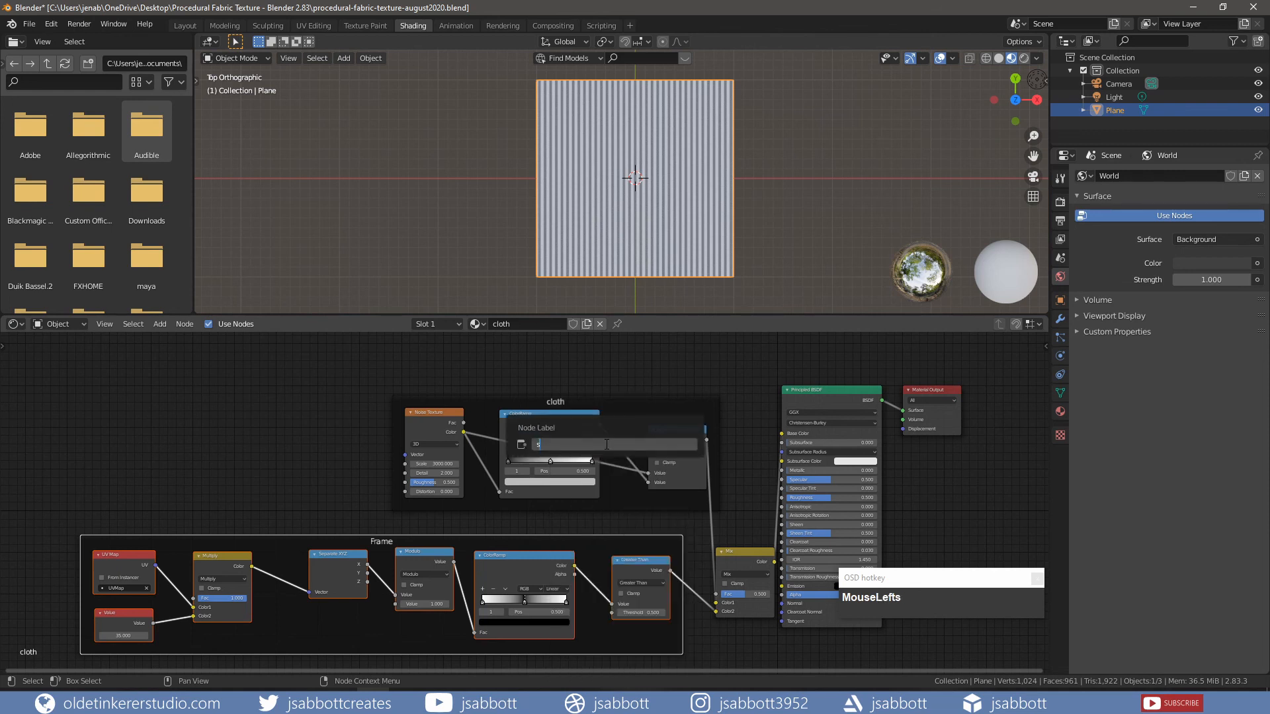
{"action": "type", "text": "ipes"}
{"action": "key", "text": "Return"}
{"action": "key", "text": "ctrl+space"}
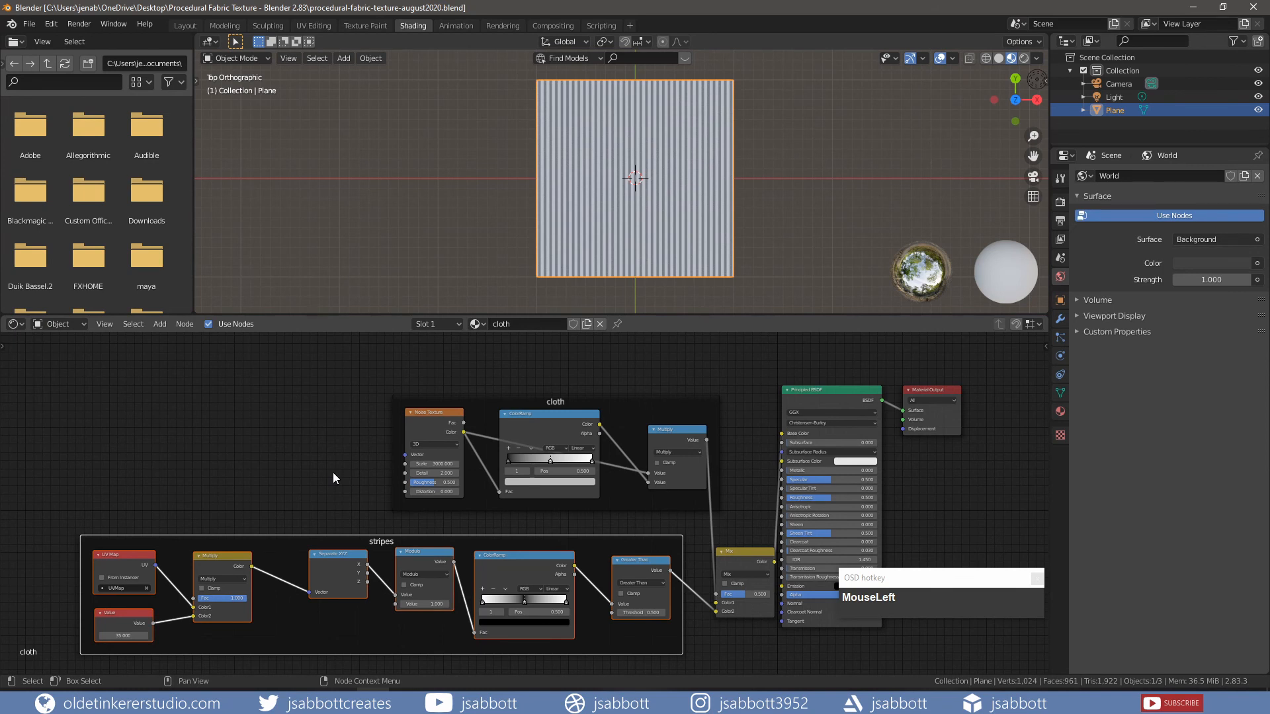
- Add a UV sphere at the centre of the plane and scale it down to about a third of its size
{"action": "middle_click_drag", "start_coordinate": [754, 270], "coordinate": [735, 246]}
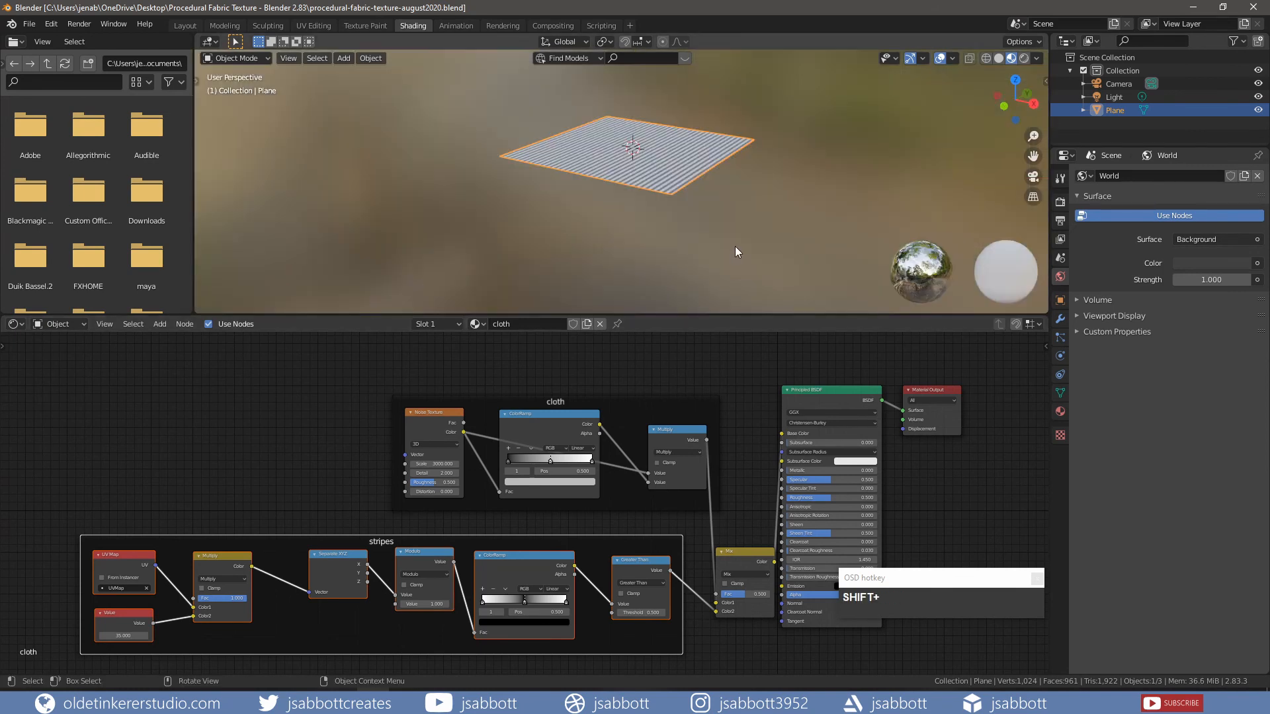
{"action": "key", "text": "shift+a"}
{"action": "mouse_move", "coordinate": [736, 248]}
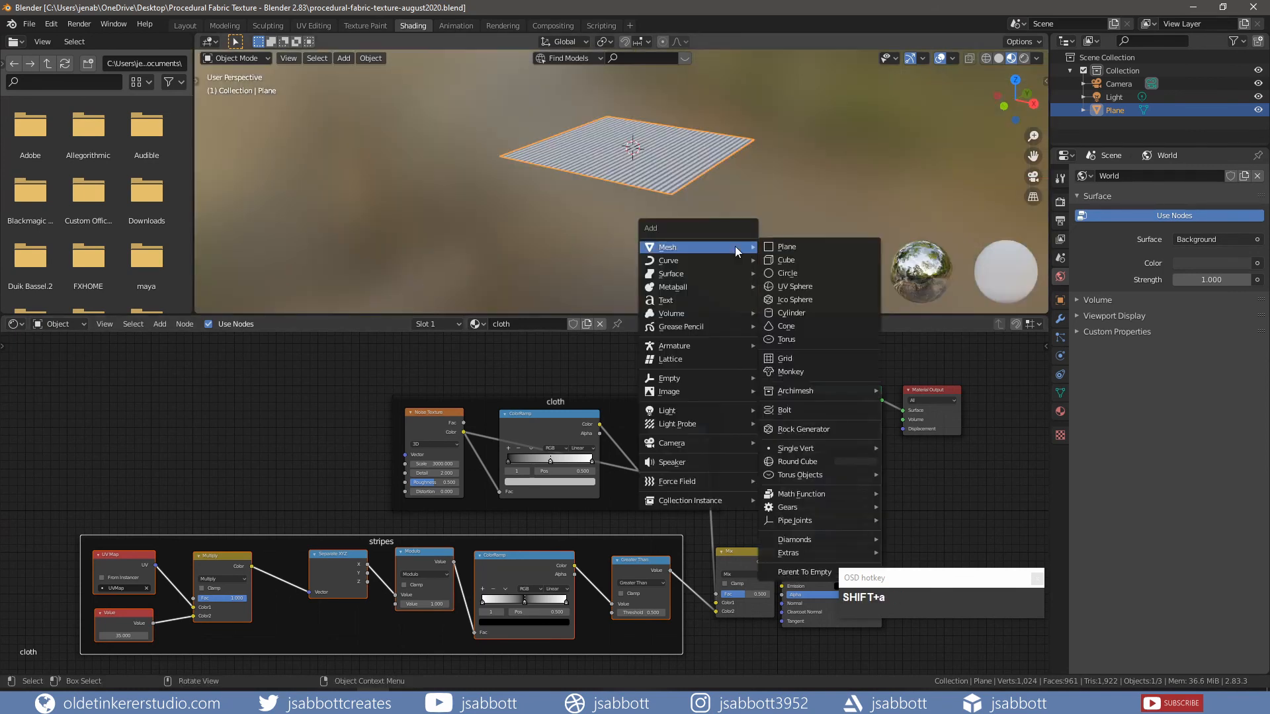
{"action": "left_click", "coordinate": [796, 286]}
{"action": "key", "text": "s"}
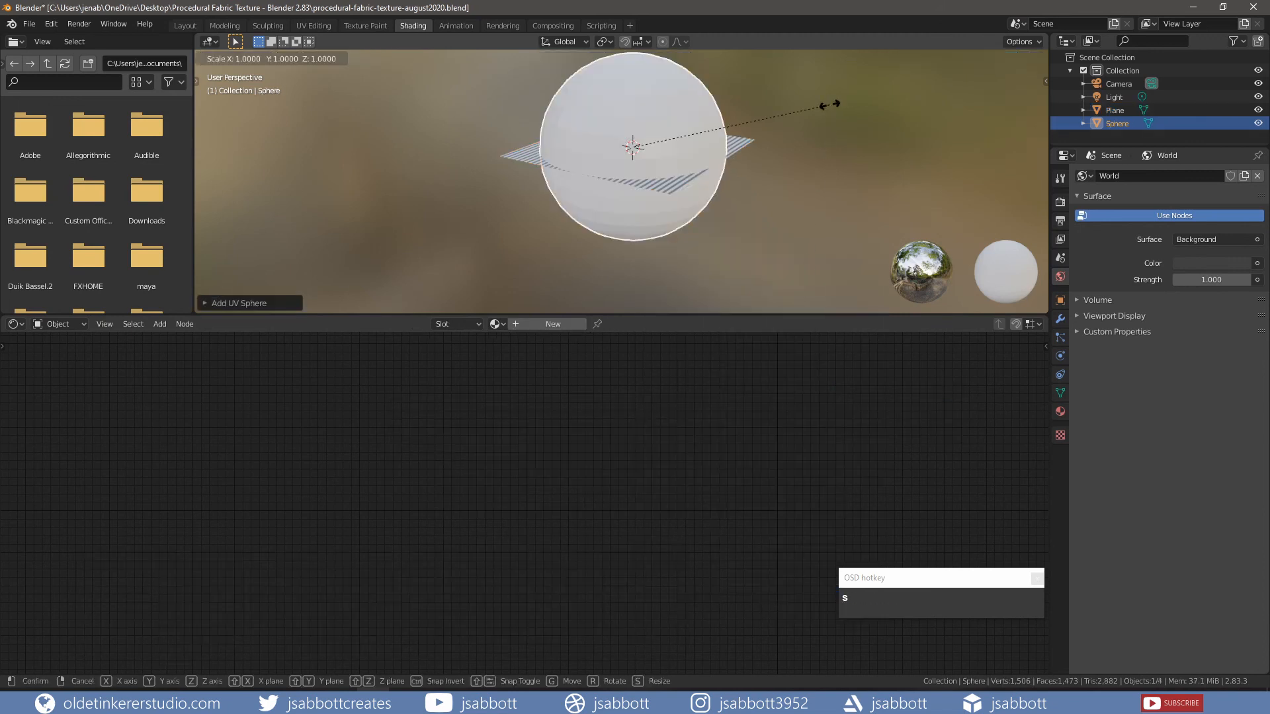
{"action": "left_click", "coordinate": [689, 124]}
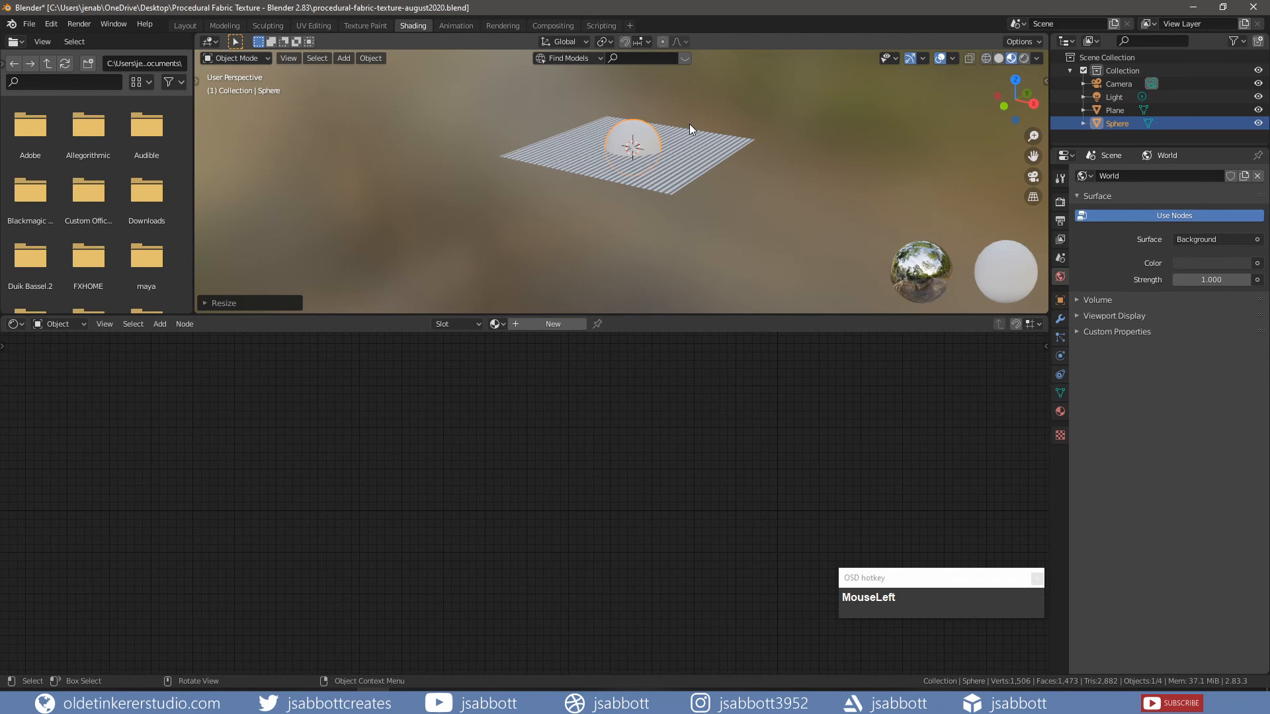
- Move the sphere straight down along the Z axis so it sits below the plane, and shade it smooth
{"action": "key", "text": "g"}
{"action": "key", "text": "z"}
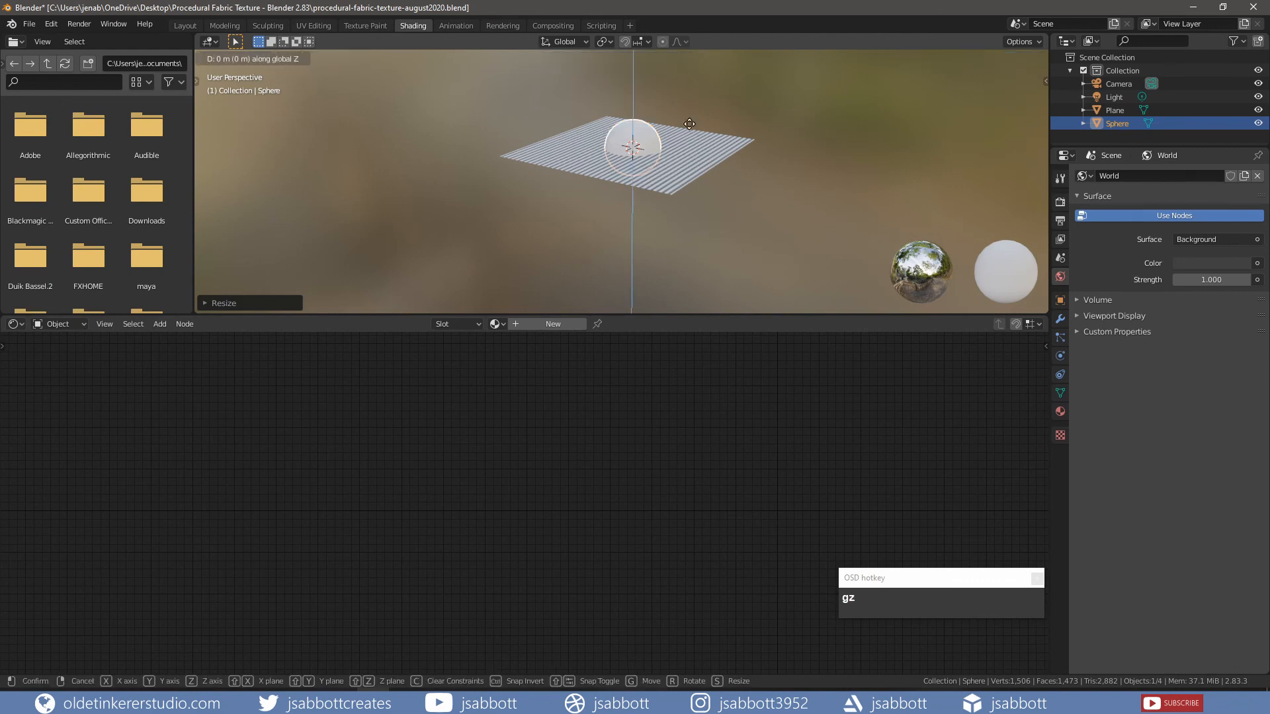
{"action": "left_click", "coordinate": [684, 223]}
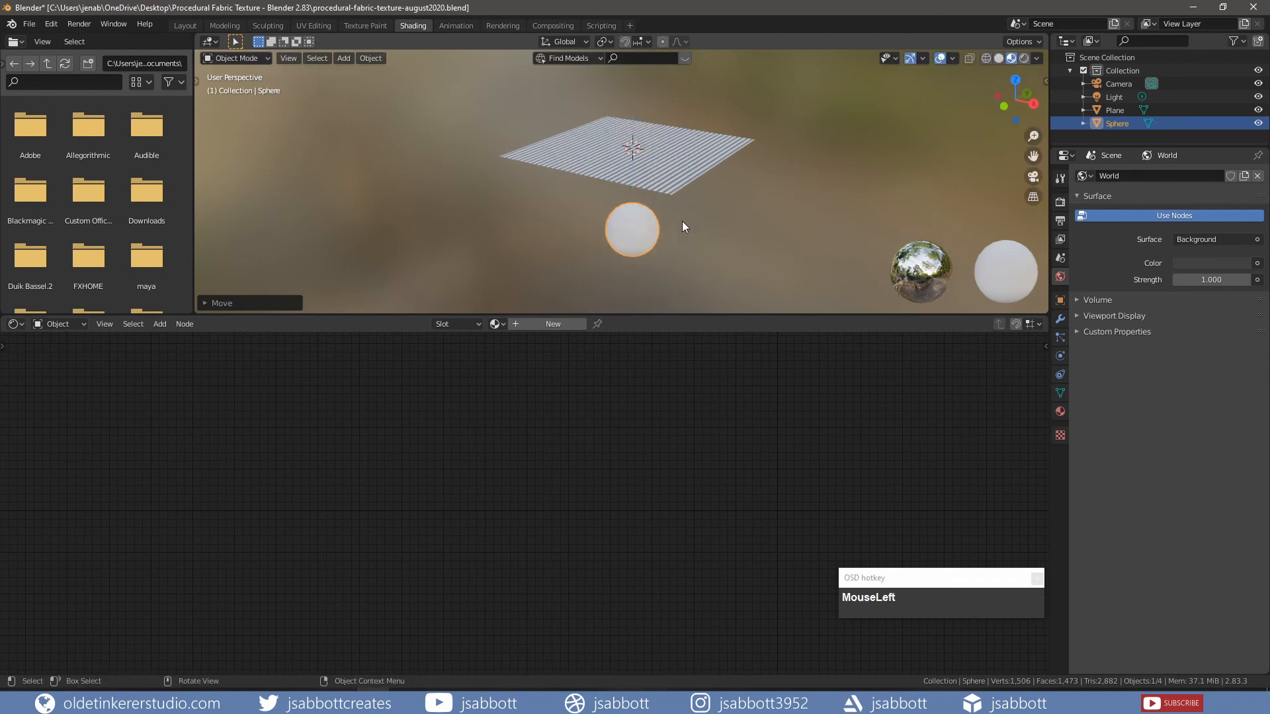
{"action": "right_click", "coordinate": [684, 226]}
{"action": "left_click", "coordinate": [683, 226]}
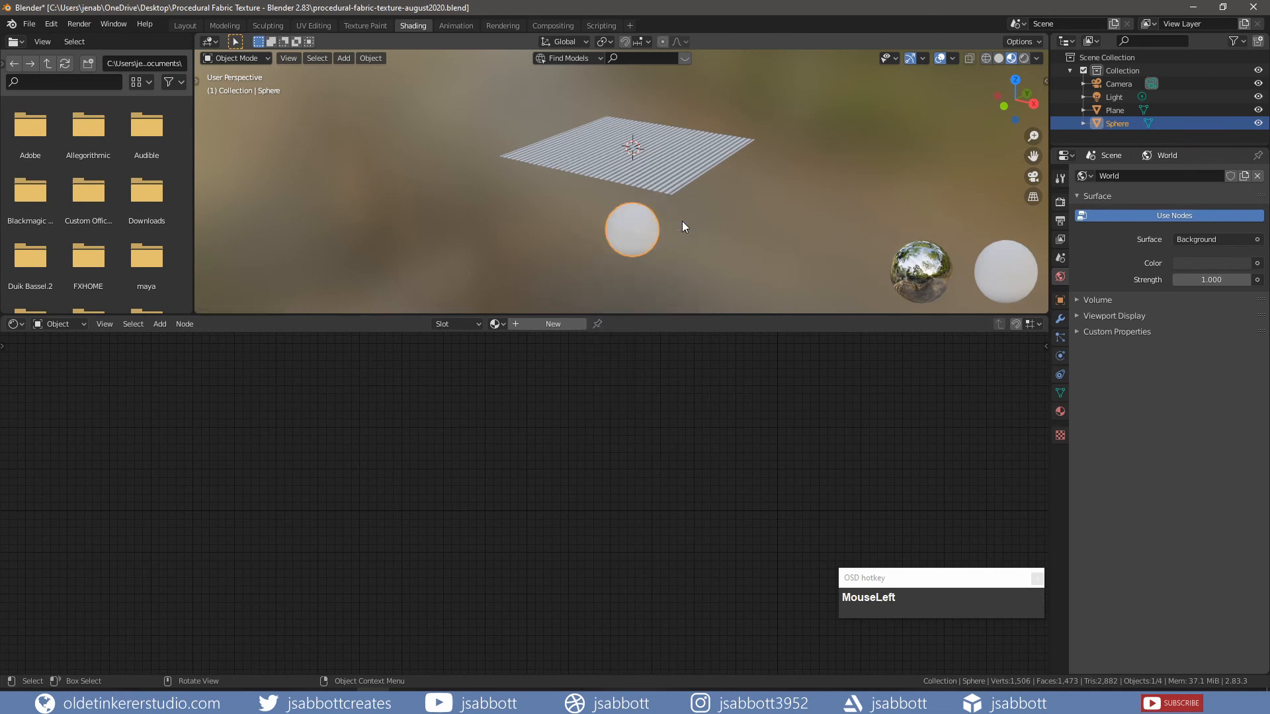
- Enable Collision physics on the sphere and Cloth physics on the striped plane
{"action": "left_click", "coordinate": [1061, 357]}
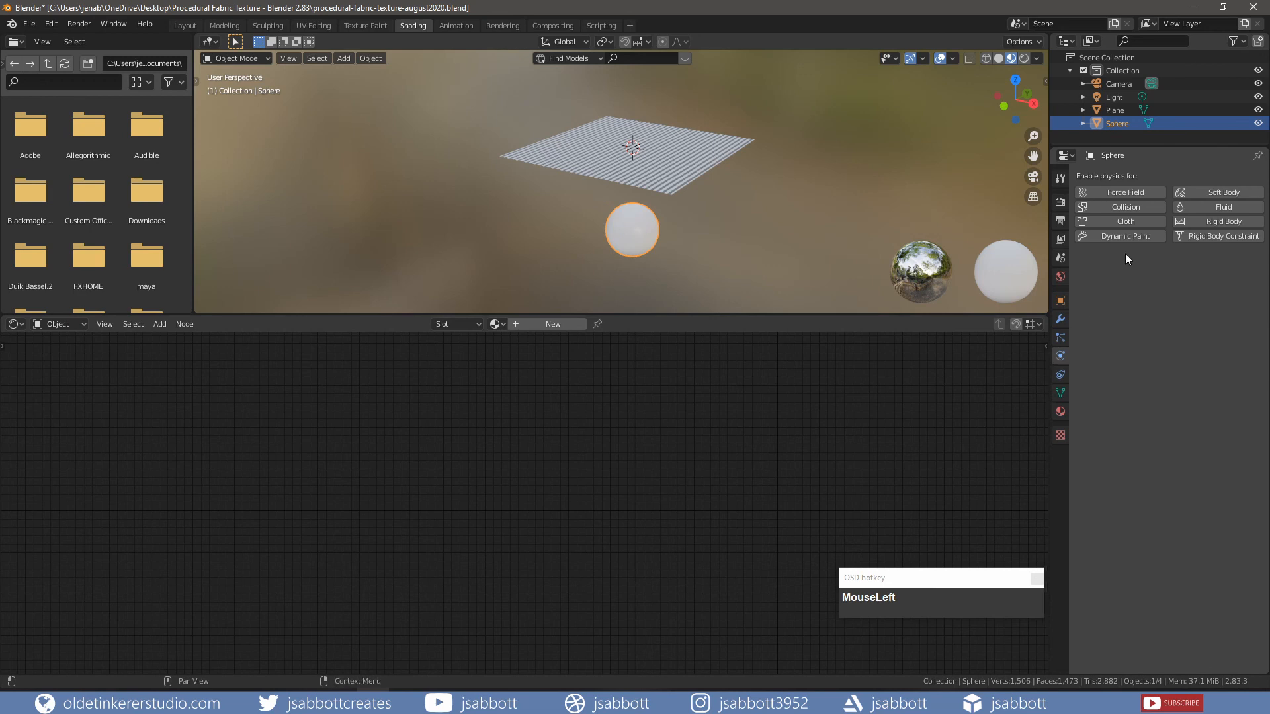
{"action": "left_click", "coordinate": [1126, 209]}
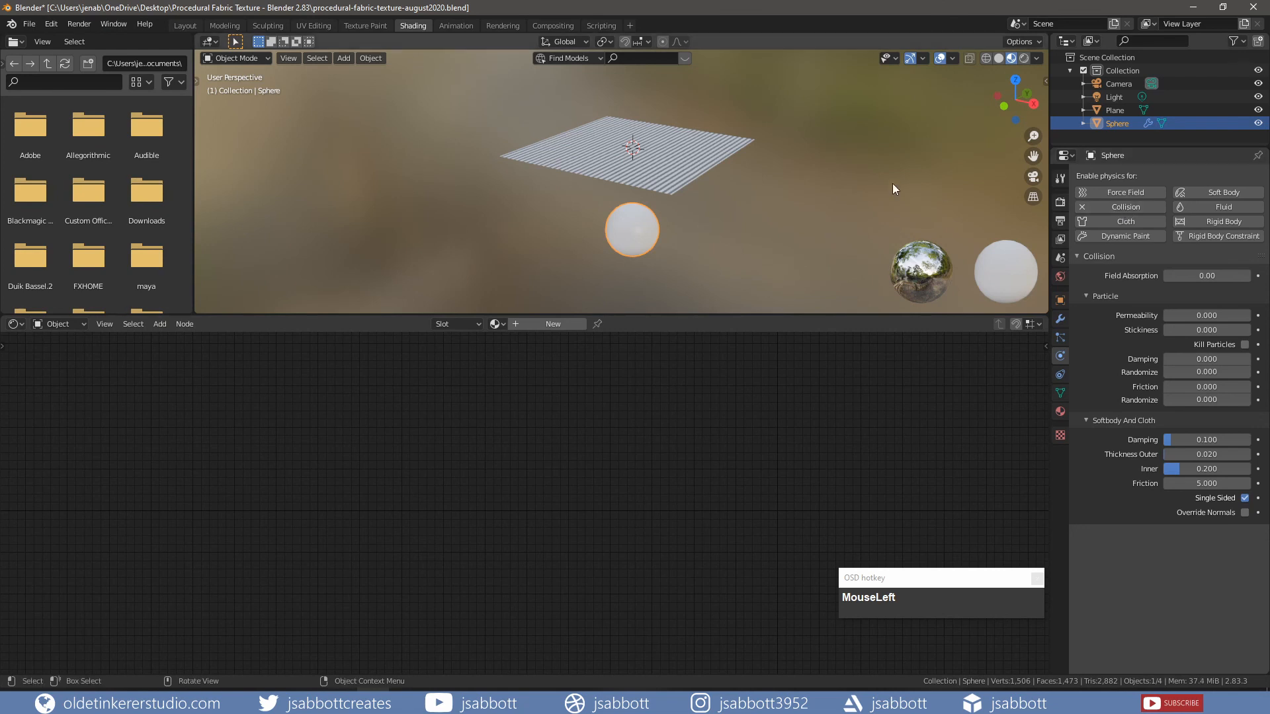
{"action": "left_click", "coordinate": [695, 173]}
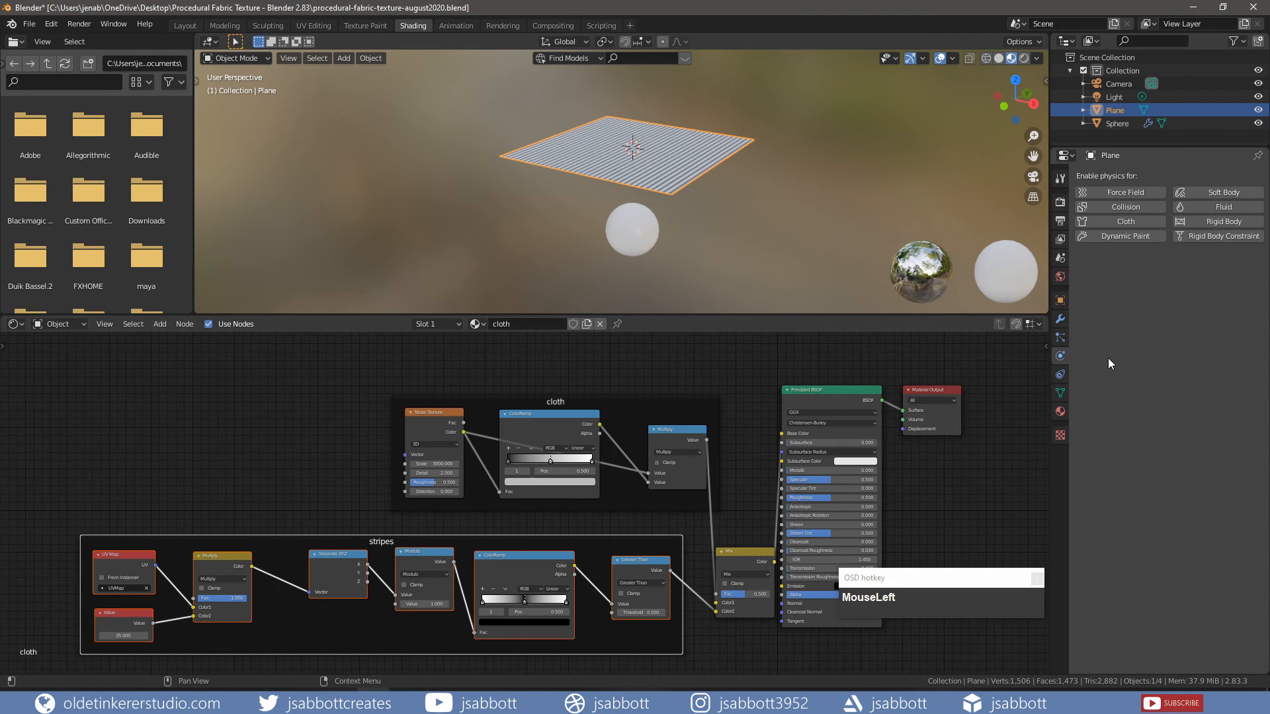
{"action": "left_click", "coordinate": [1122, 220]}
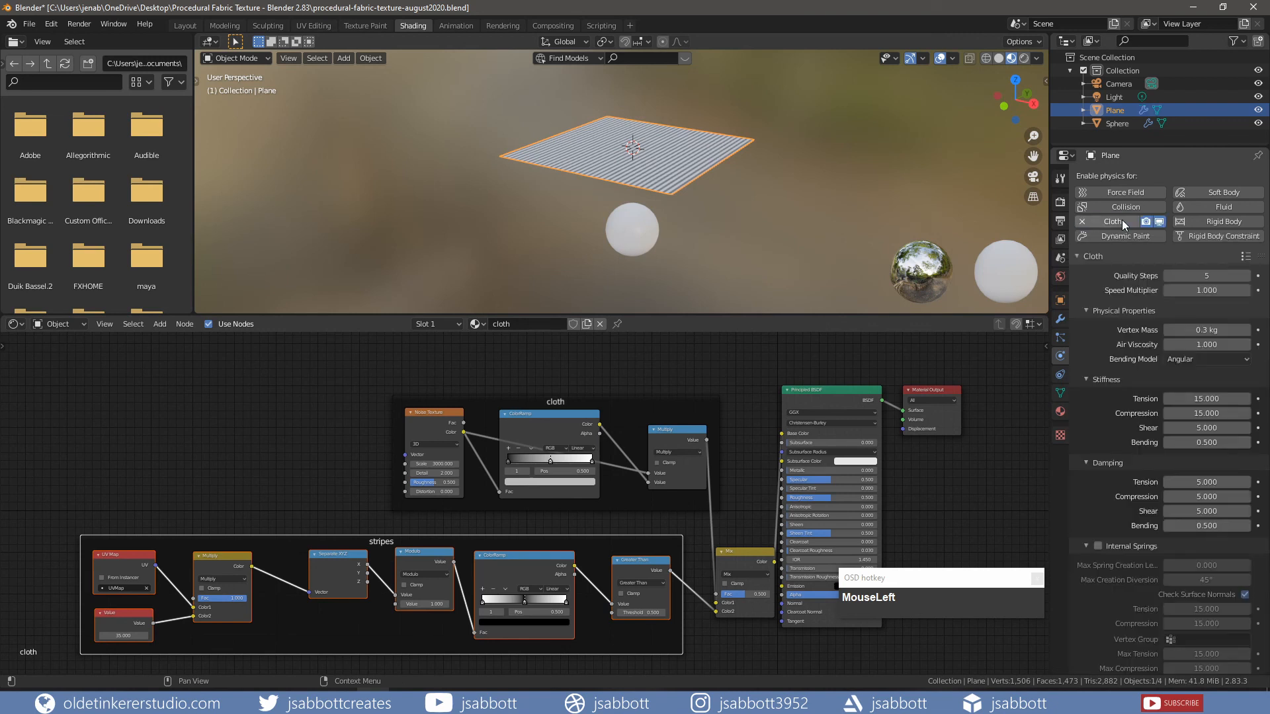
- Turn on Self Collisions in the plane's cloth collision settings
{"action": "scroll", "coordinate": [1125, 501], "scroll_direction": "down", "scroll_amount": 5}
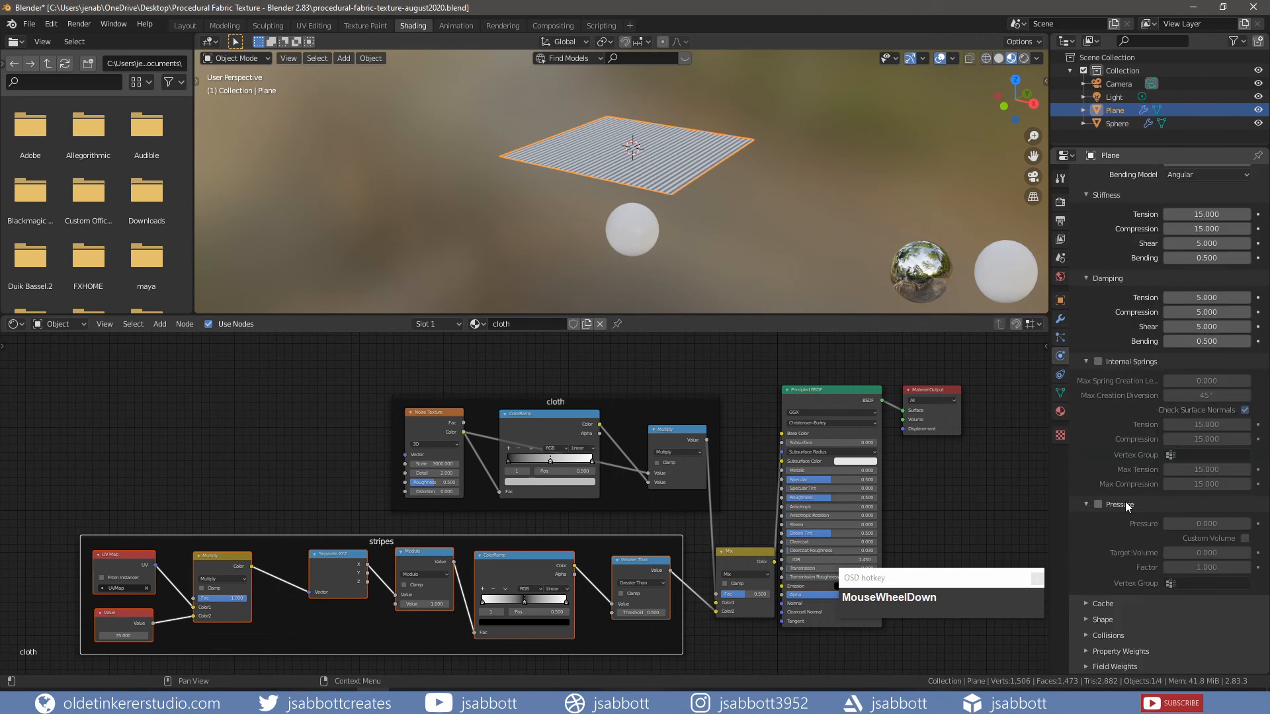
{"action": "left_click", "coordinate": [1086, 635]}
{"action": "scroll", "coordinate": [1095, 525], "scroll_direction": "down", "scroll_amount": 5}
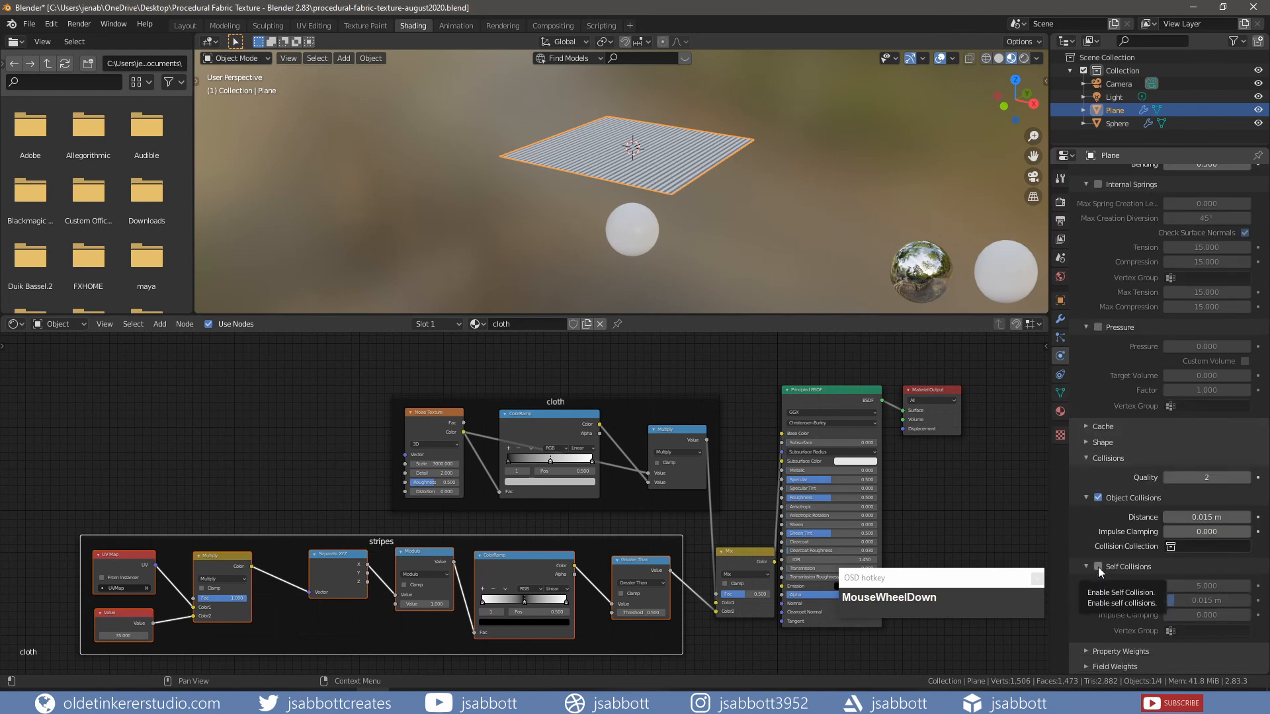
{"action": "left_click", "coordinate": [1098, 566]}
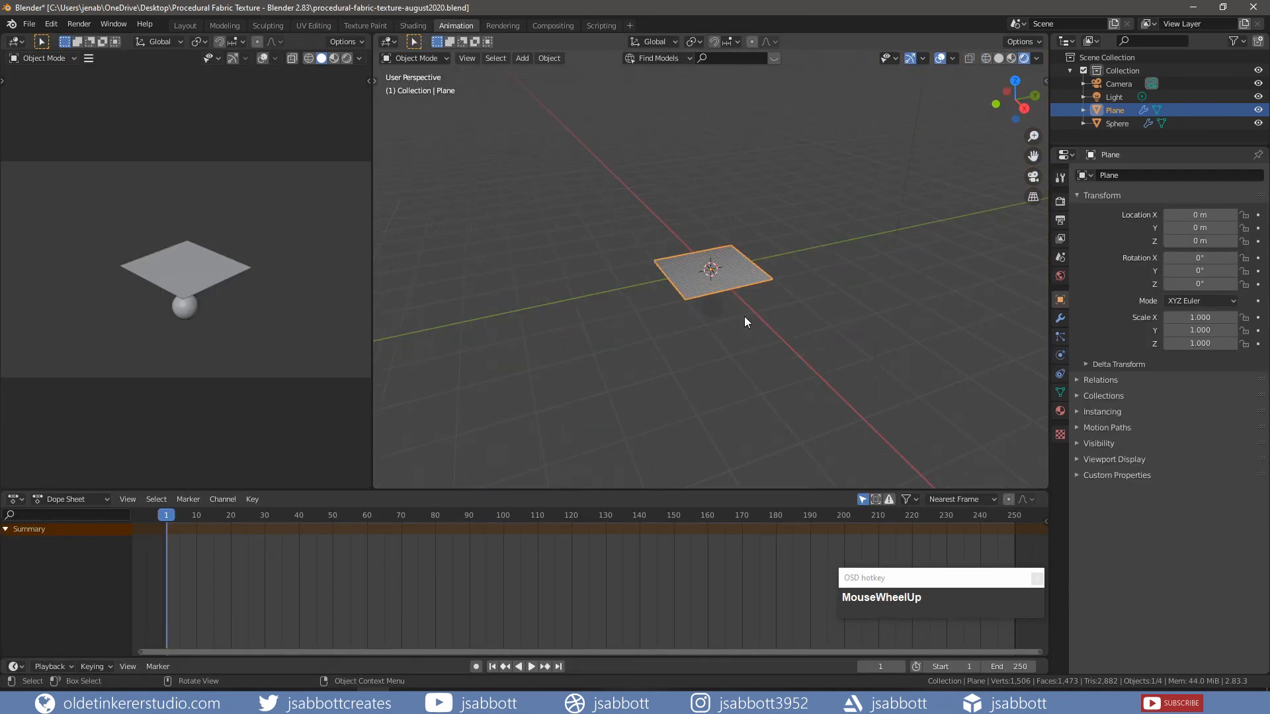
- In the Animation workspace, play the cloth simulation from frame 1 and stop it at frame 88
{"action": "scroll", "coordinate": [744, 316], "scroll_direction": "up", "scroll_amount": 4}
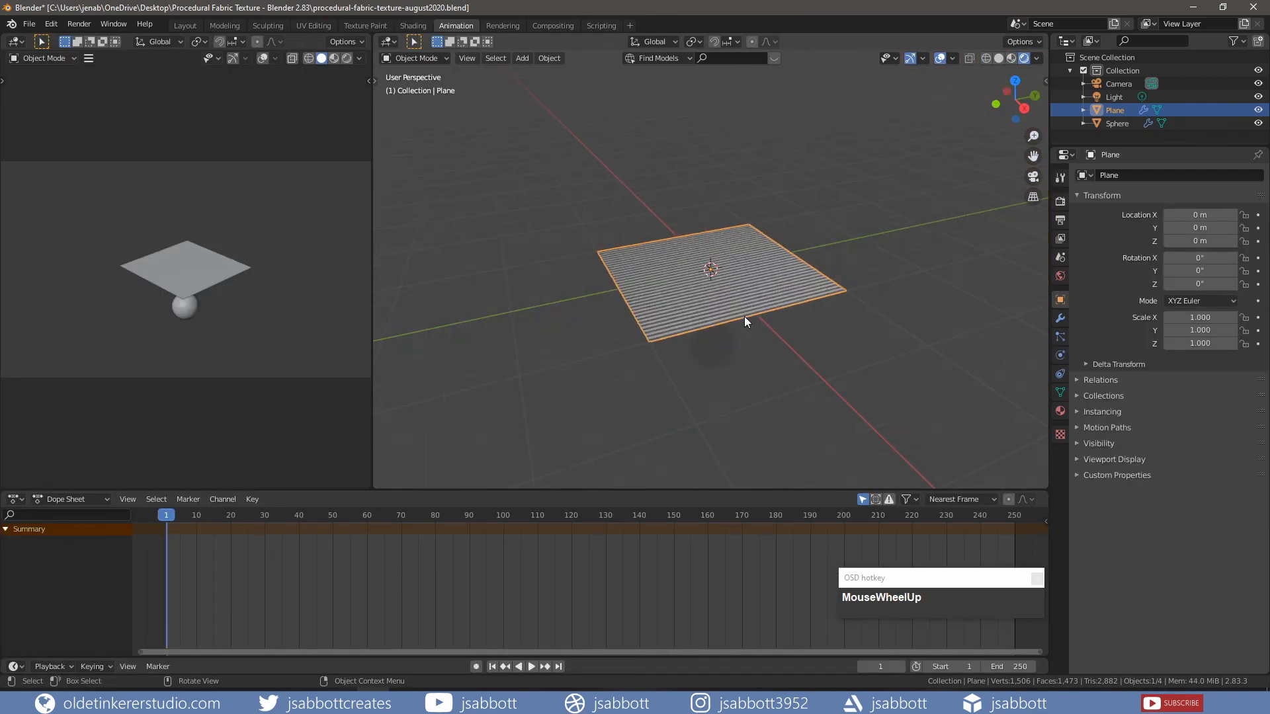
{"action": "mouse_move", "coordinate": [748, 319]}
{"action": "middle_mouse_down"}
{"action": "mouse_move", "coordinate": [755, 332]}
{"action": "mouse_move", "coordinate": [761, 308]}
{"action": "middle_mouse_up"}
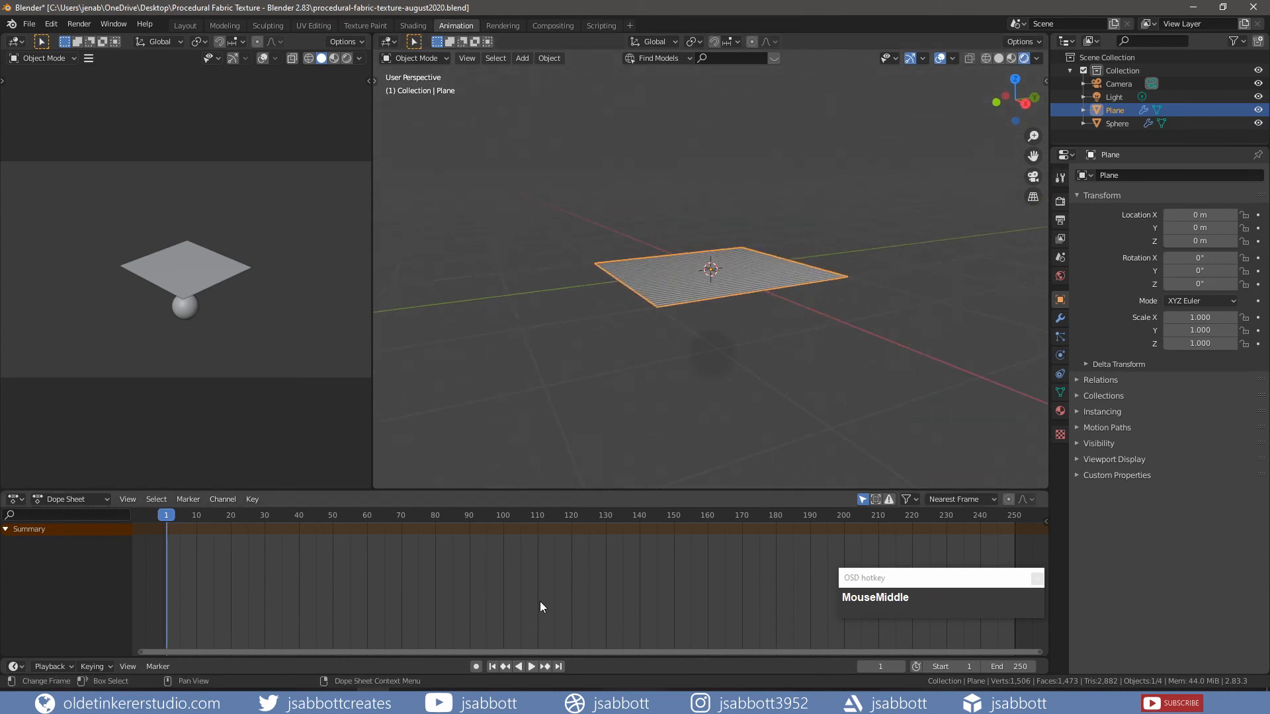
{"action": "left_click", "coordinate": [529, 666]}
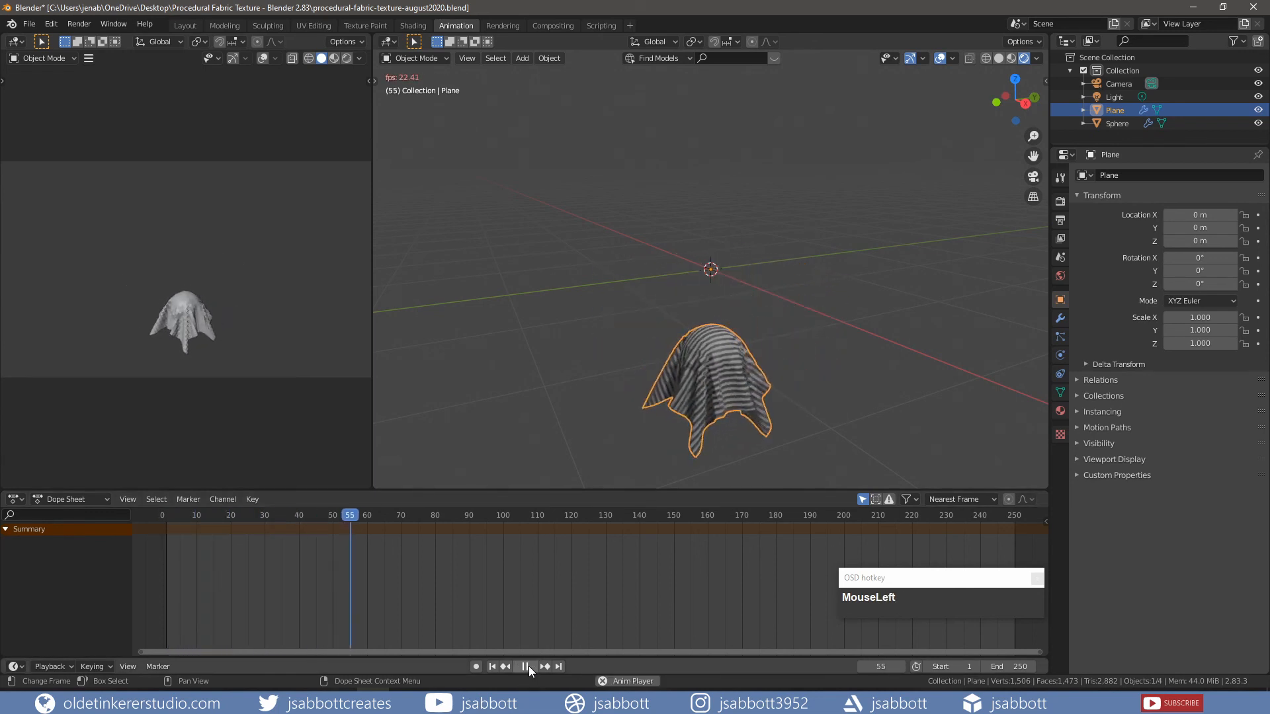
{"action": "left_click", "coordinate": [530, 666]}
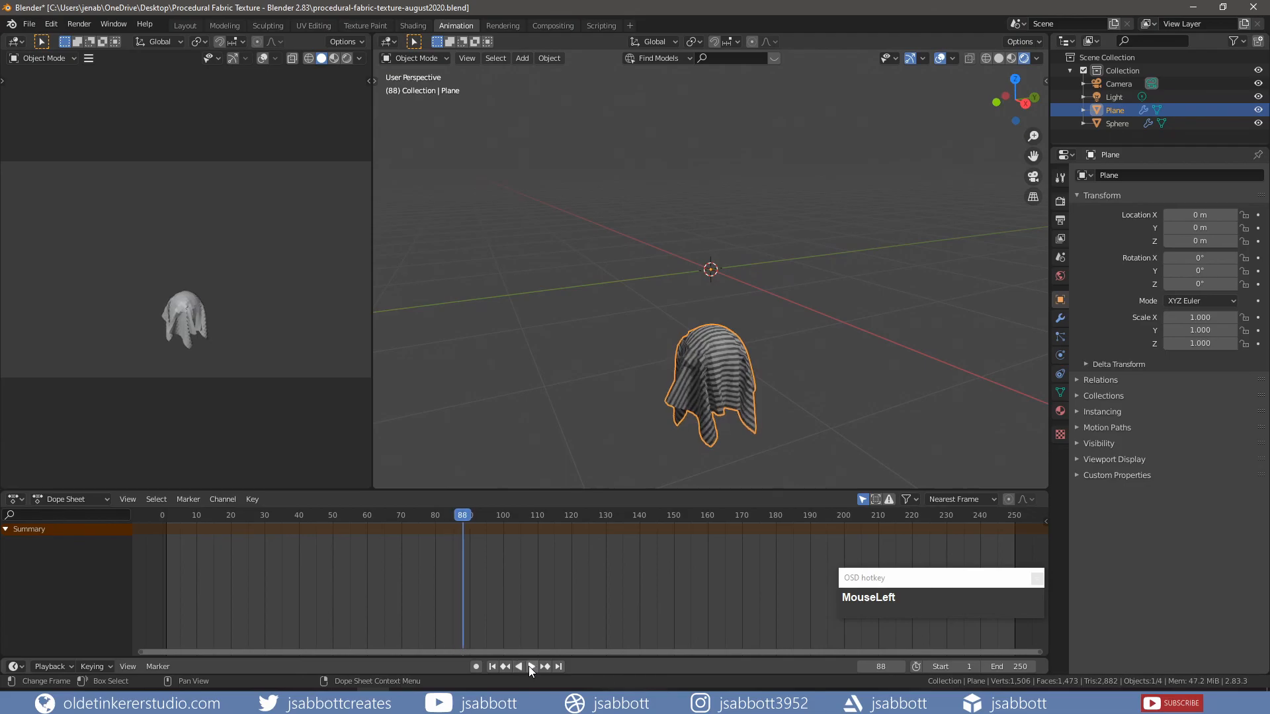